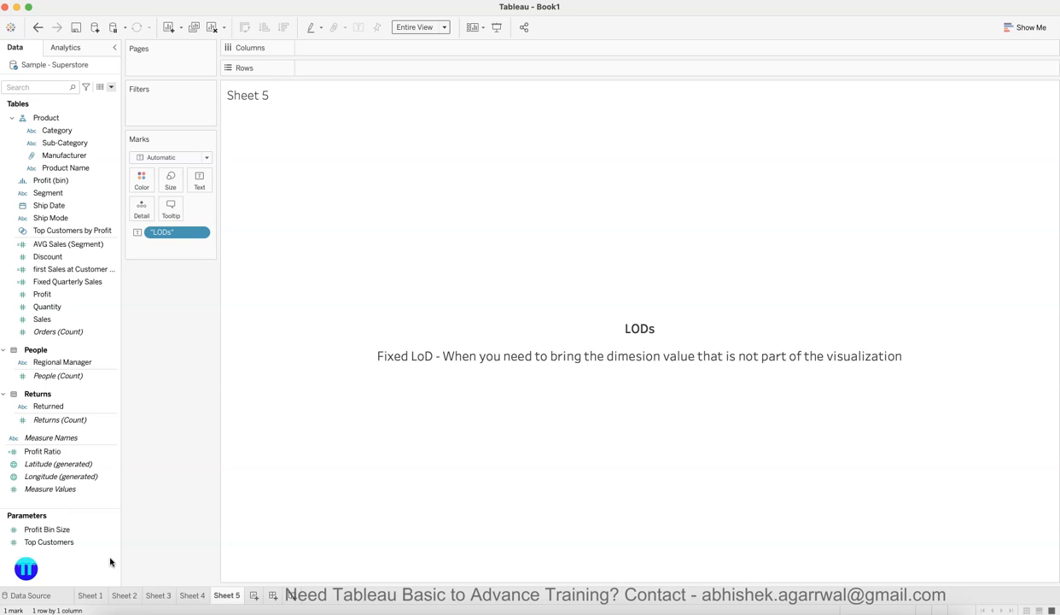
pyautogui.click(242, 503)
pyautogui.click(189, 462)
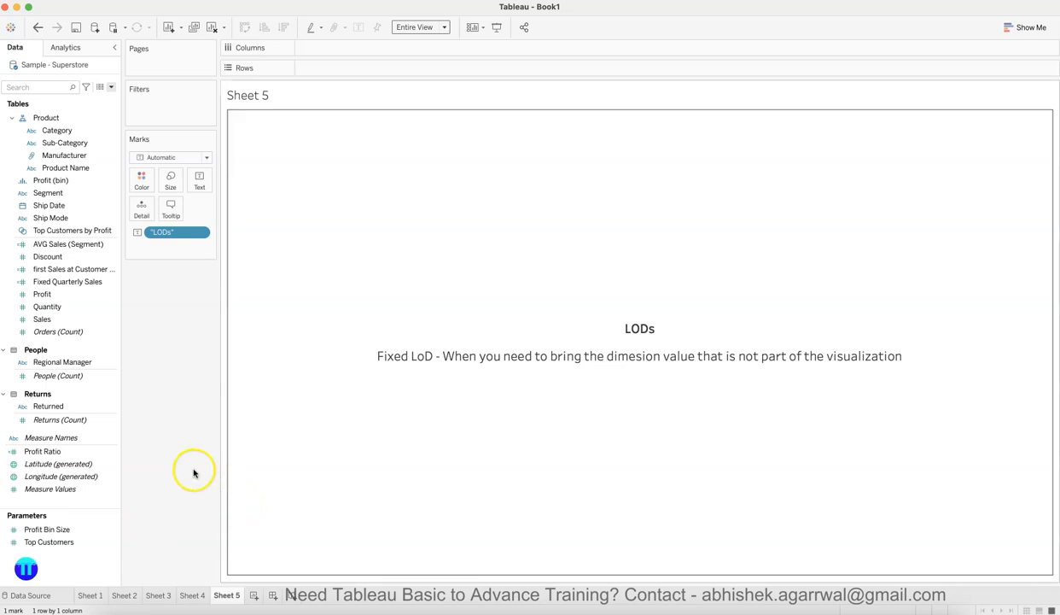
pyautogui.click(531, 350)
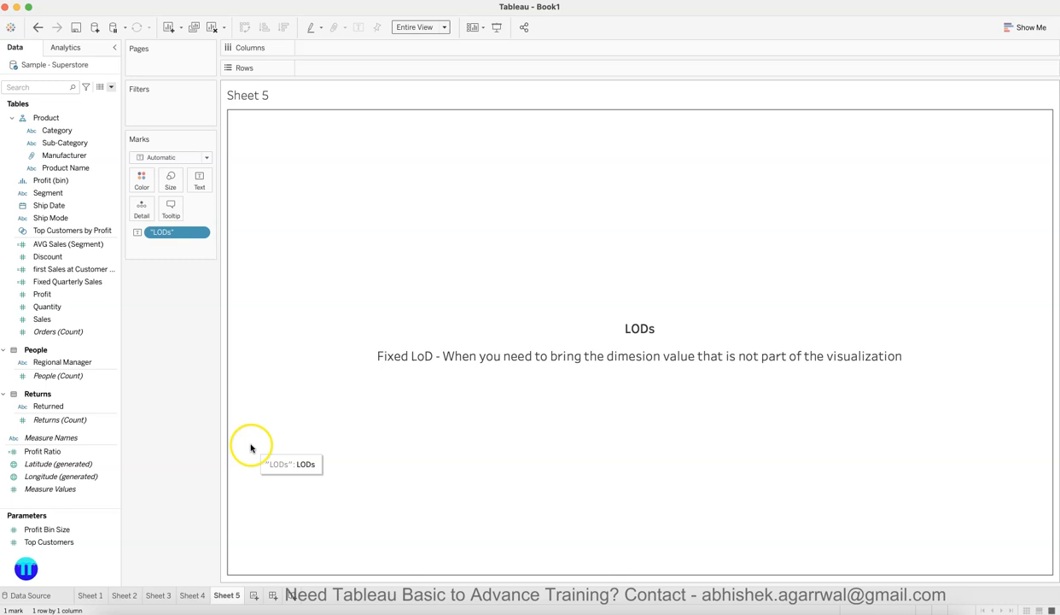
# Step: Add a new blank worksheet and look over the fields of the Orders table
pyautogui.click(254, 595)
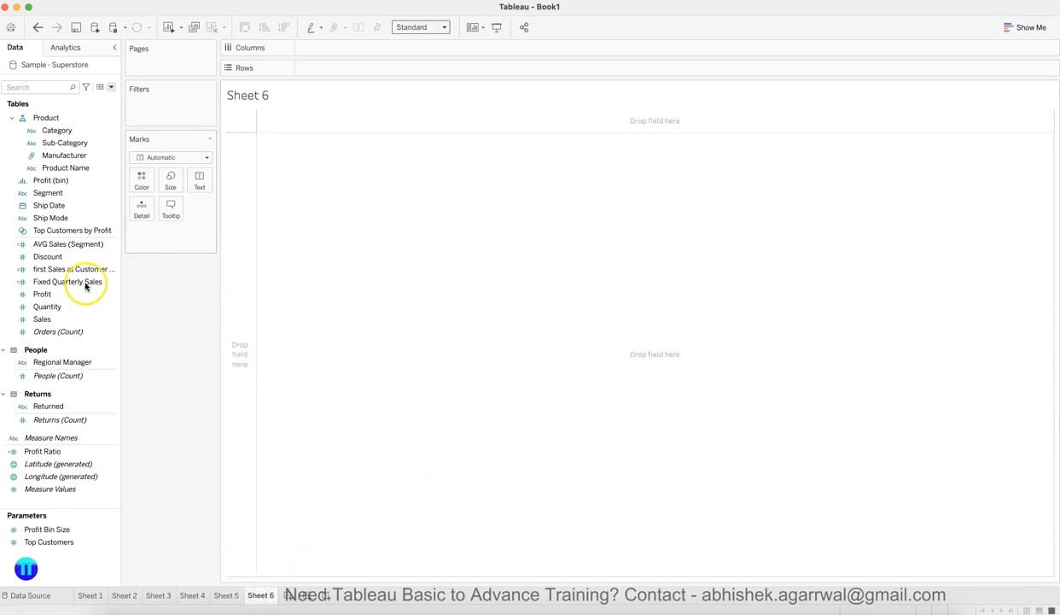
pyautogui.click(74, 180)
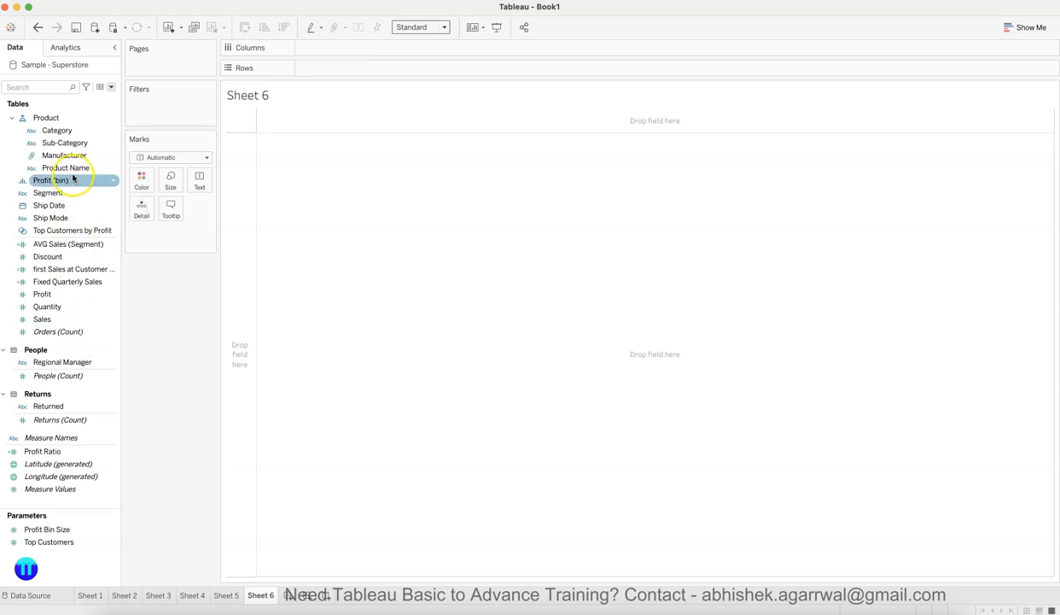
pyautogui.scroll(5, 73, 178)
pyautogui.click(72, 130)
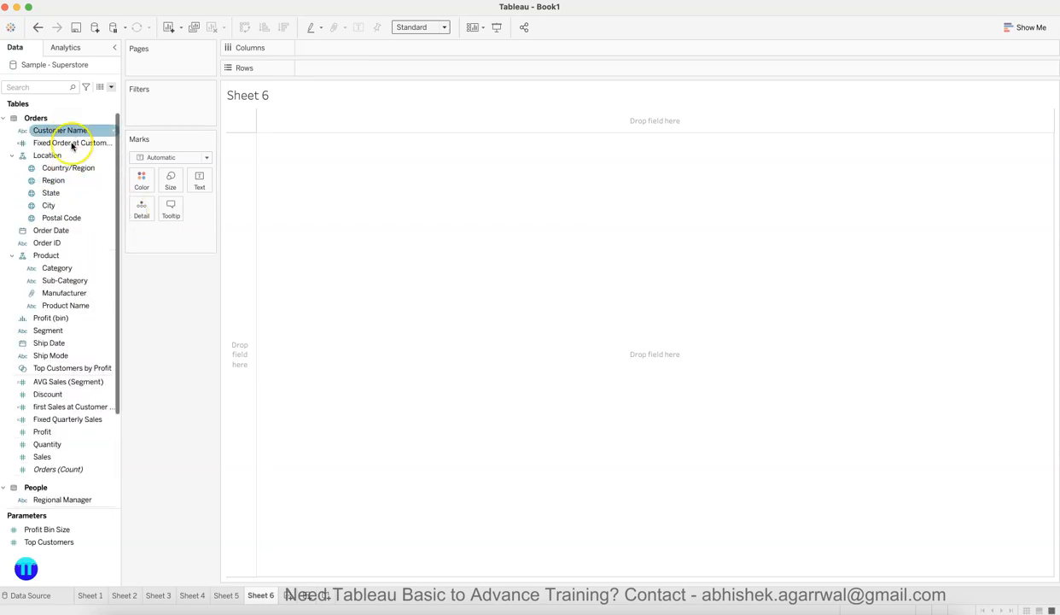
pyautogui.click(83, 295)
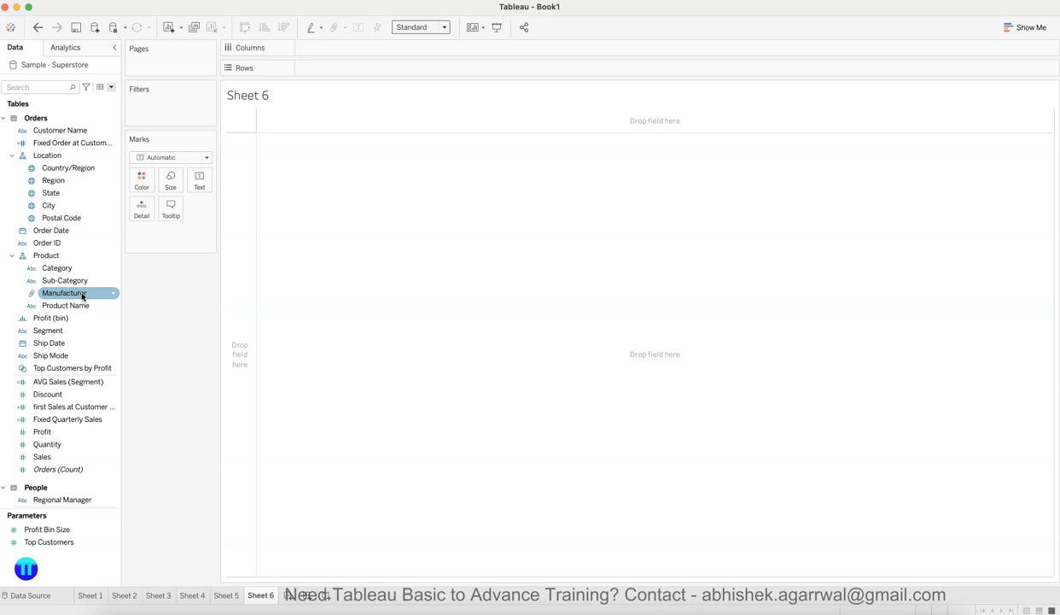
pyautogui.click(132, 286)
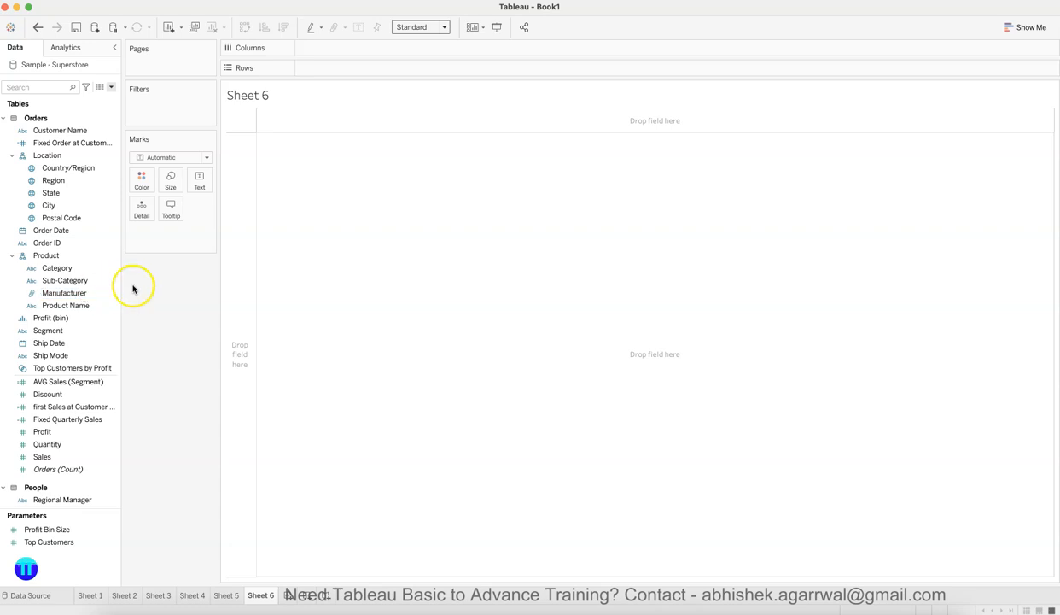
pyautogui.click(73, 206)
pyautogui.click(119, 346)
pyautogui.click(94, 293)
pyautogui.click(78, 280)
pyautogui.click(78, 271)
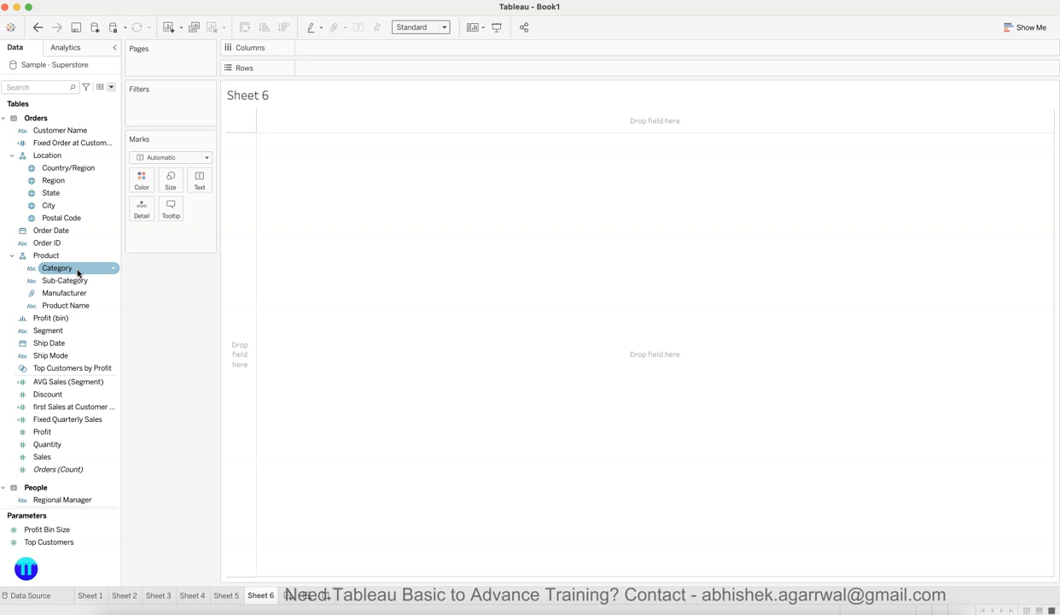
# Step: Build a text table of Sales by Category, with Category on the rows
pyautogui.moveTo(80, 270); pyautogui.dragTo(372, 69)
pyautogui.click(86, 407)
pyautogui.click(85, 444)
pyautogui.moveTo(71, 457); pyautogui.dragTo(306, 138)
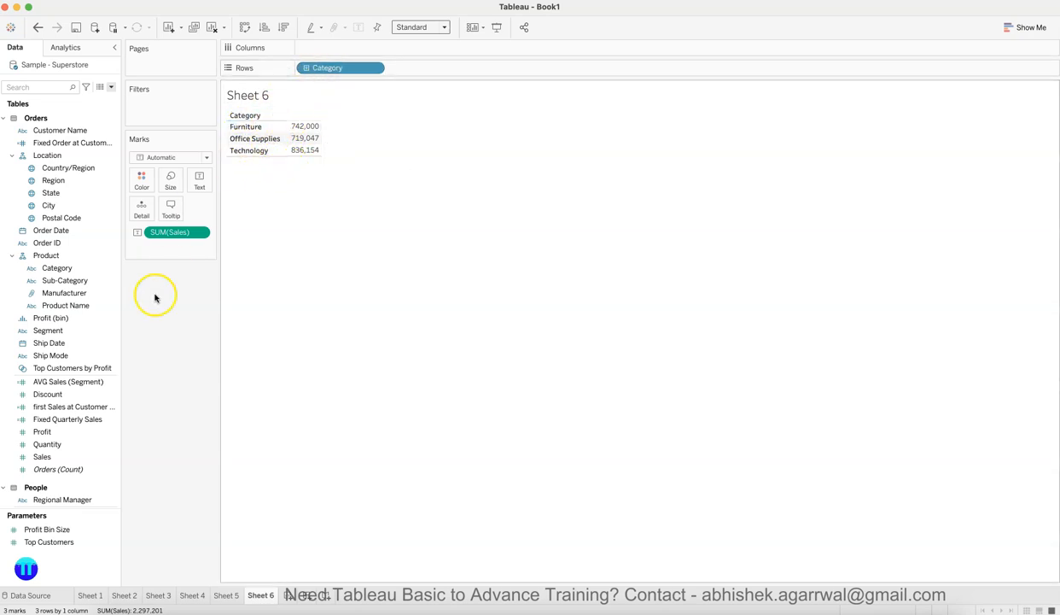
# Step: Break the sales table down further by adding Sub-Category and State to the rows after Category
pyautogui.click(90, 281)
pyautogui.moveTo(90, 284); pyautogui.dragTo(279, 149)
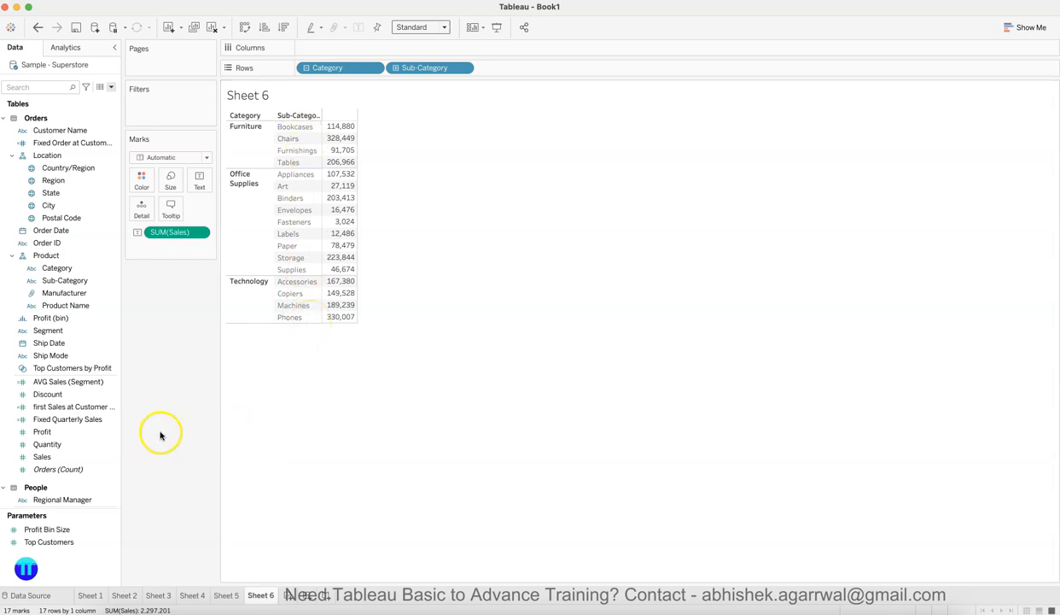
pyautogui.click(85, 294)
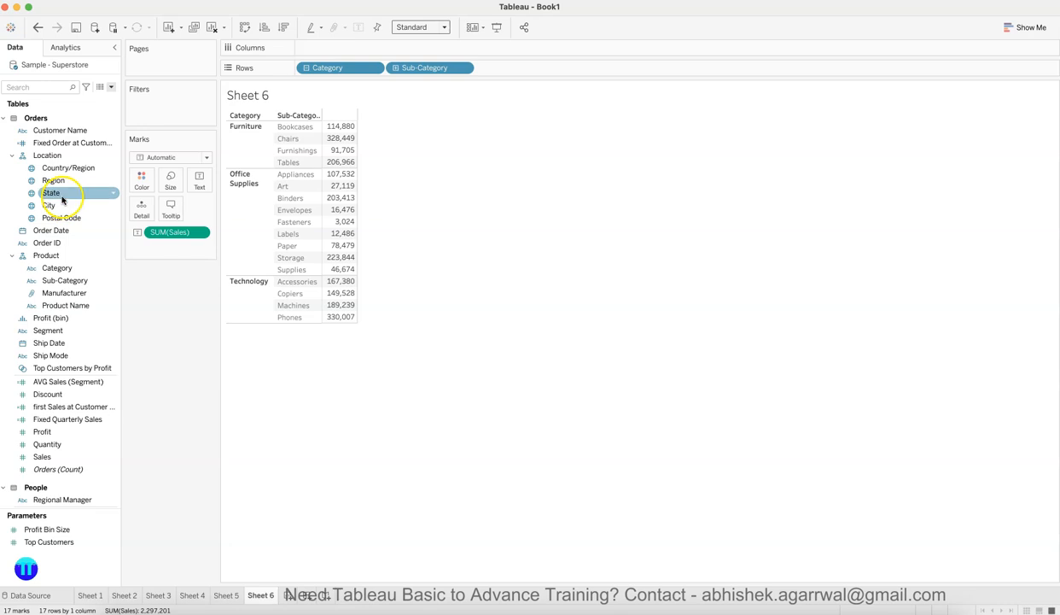
pyautogui.moveTo(51, 193); pyautogui.dragTo(463, 69)
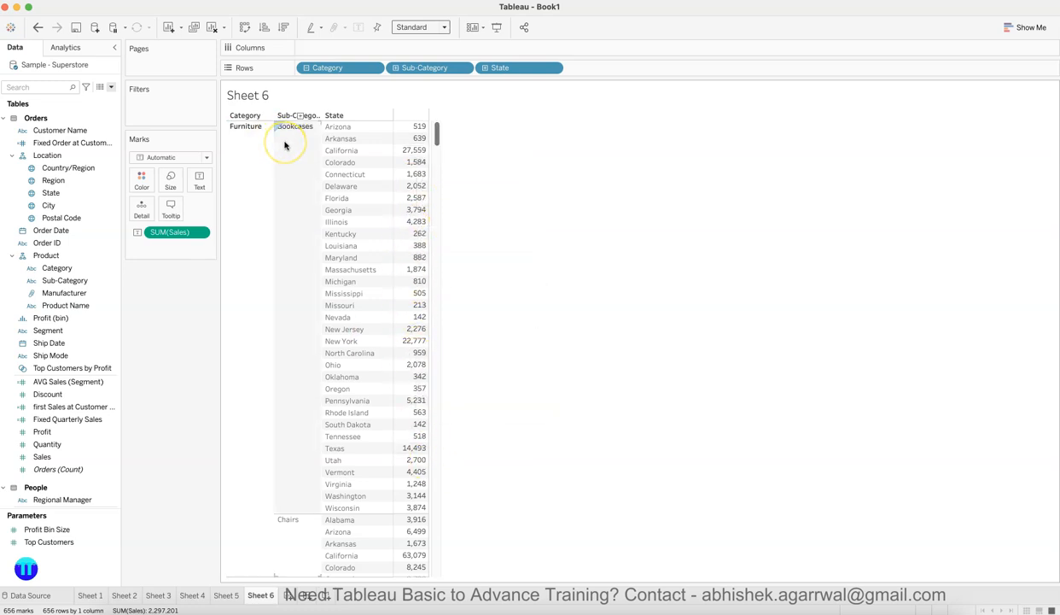
# Step: Examine how the sales figure for each state relates to its Category and Sub-Category, using Furniture, Bookcases and Arizona
pyautogui.click(246, 147)
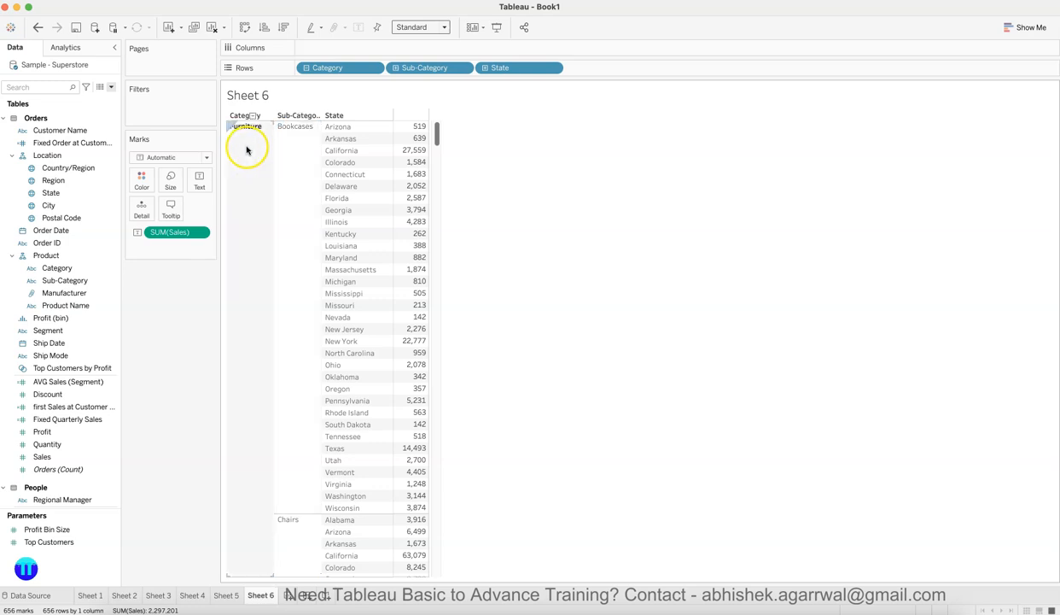
pyautogui.click(278, 205)
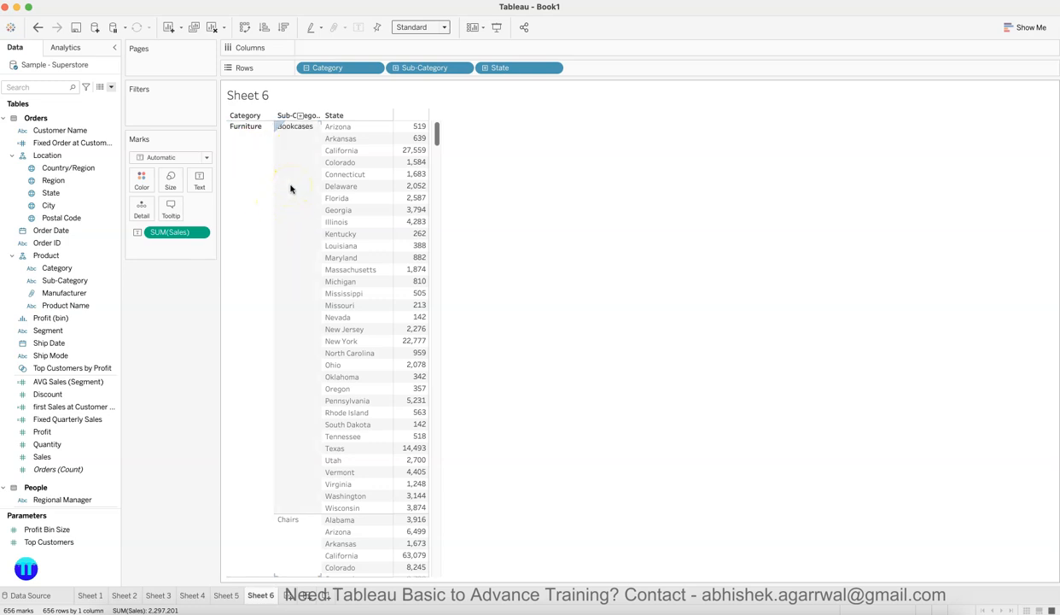
pyautogui.click(384, 201)
pyautogui.click(362, 128)
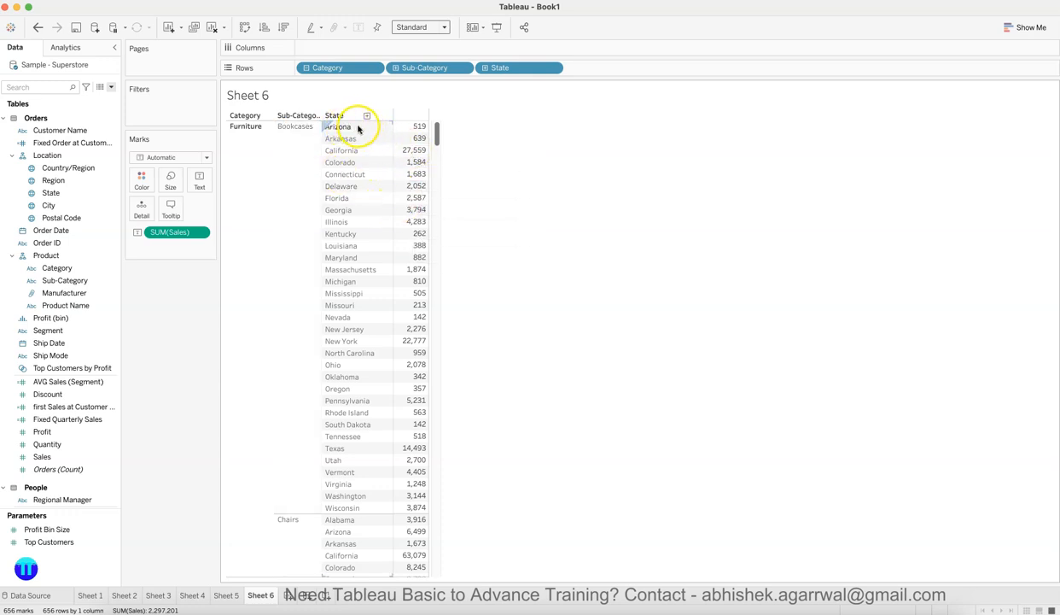
pyautogui.moveTo(416, 128)
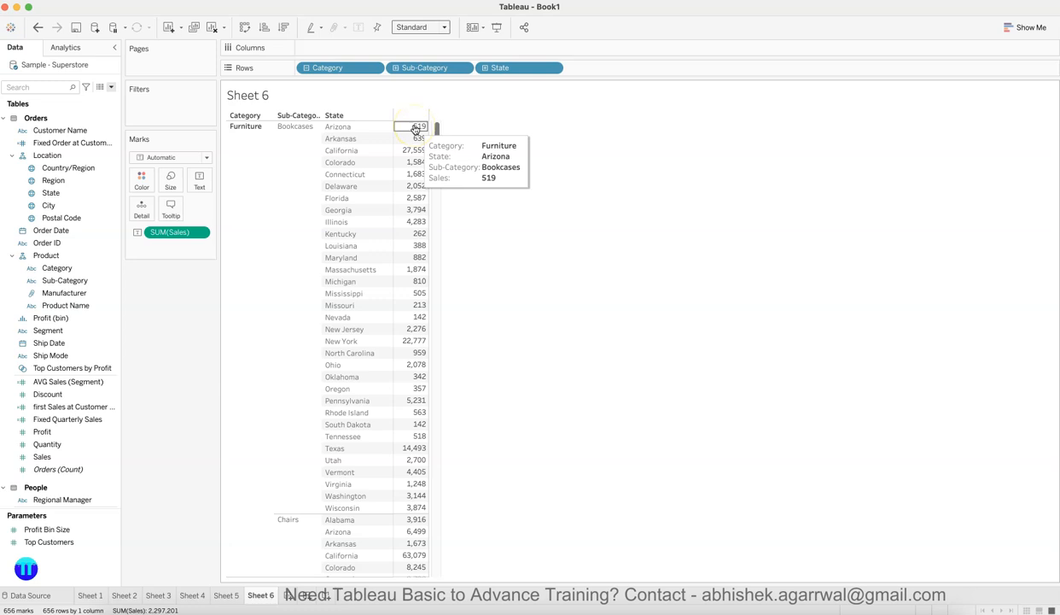
pyautogui.click(310, 158)
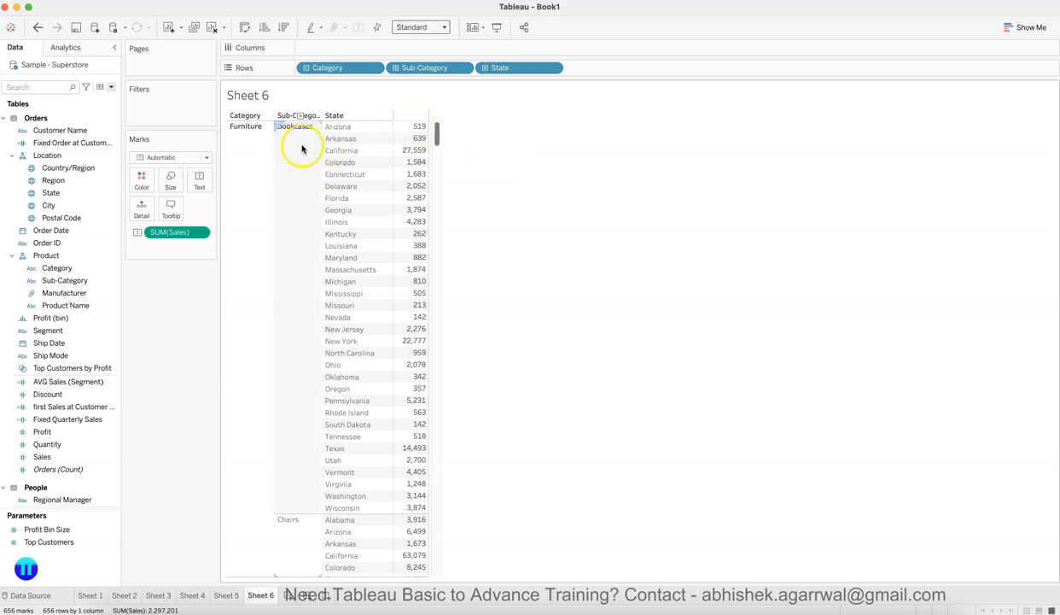
pyautogui.moveTo(413, 132)
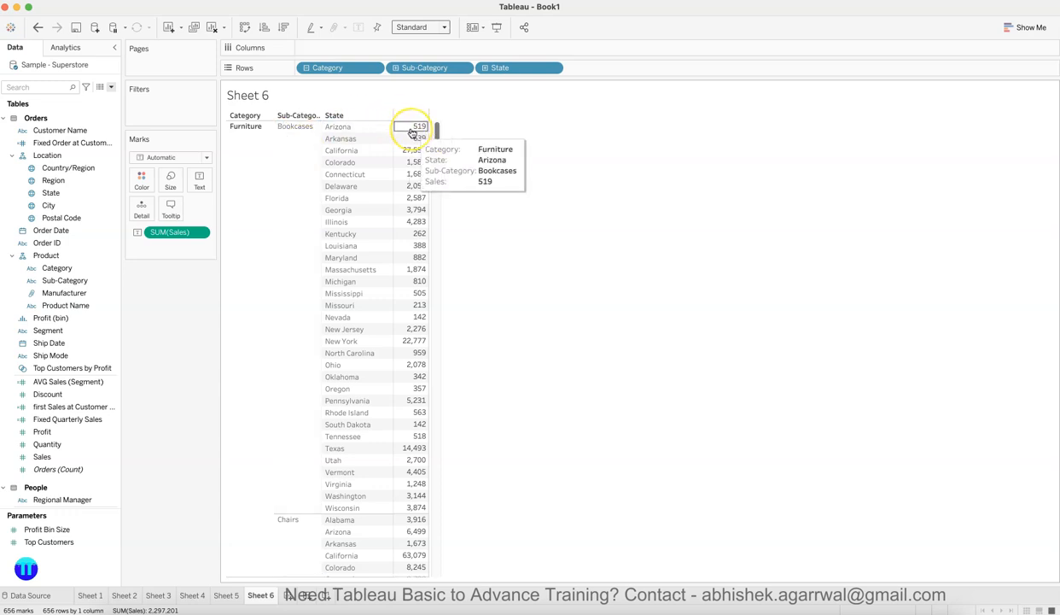
pyautogui.click(301, 160)
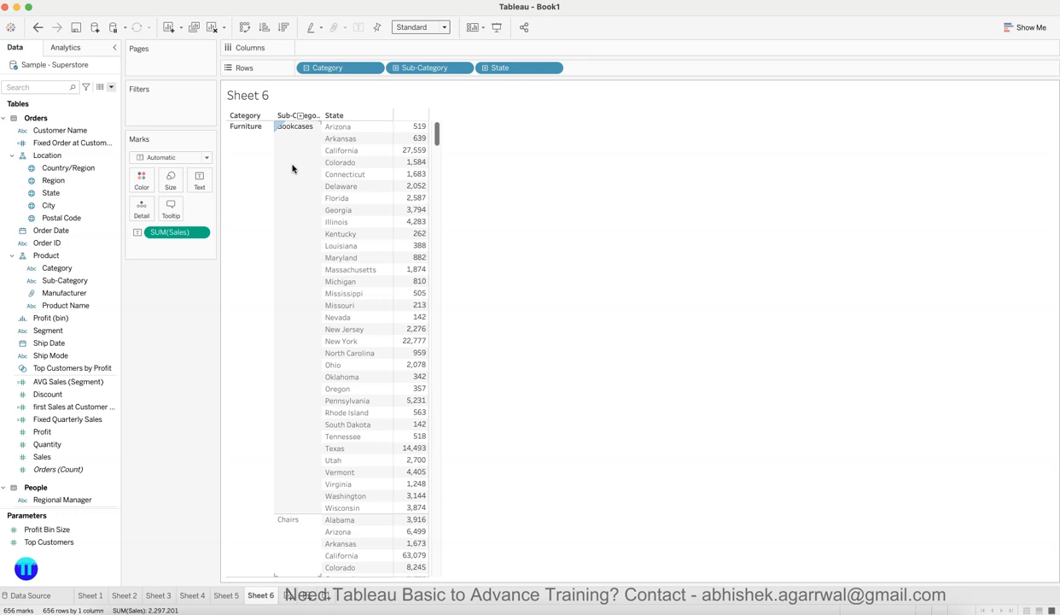
# Step: Add all subtotals to the Category, Sub-Category and State sales table
pyautogui.click(289, 58)
pyautogui.click(307, 194)
pyautogui.click(294, 52)
pyautogui.click(275, 2)
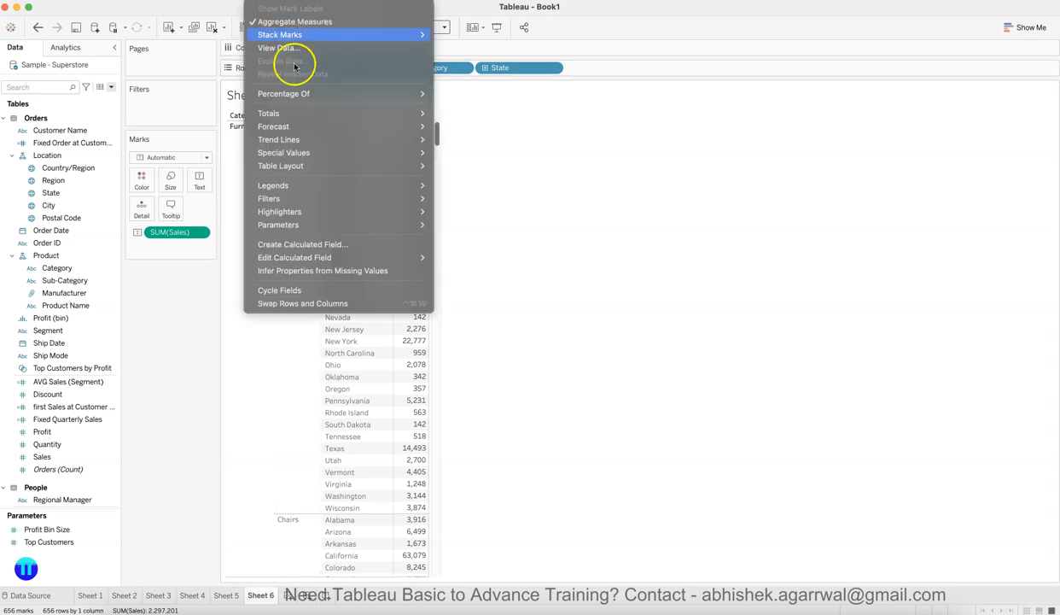
pyautogui.moveTo(371, 113)
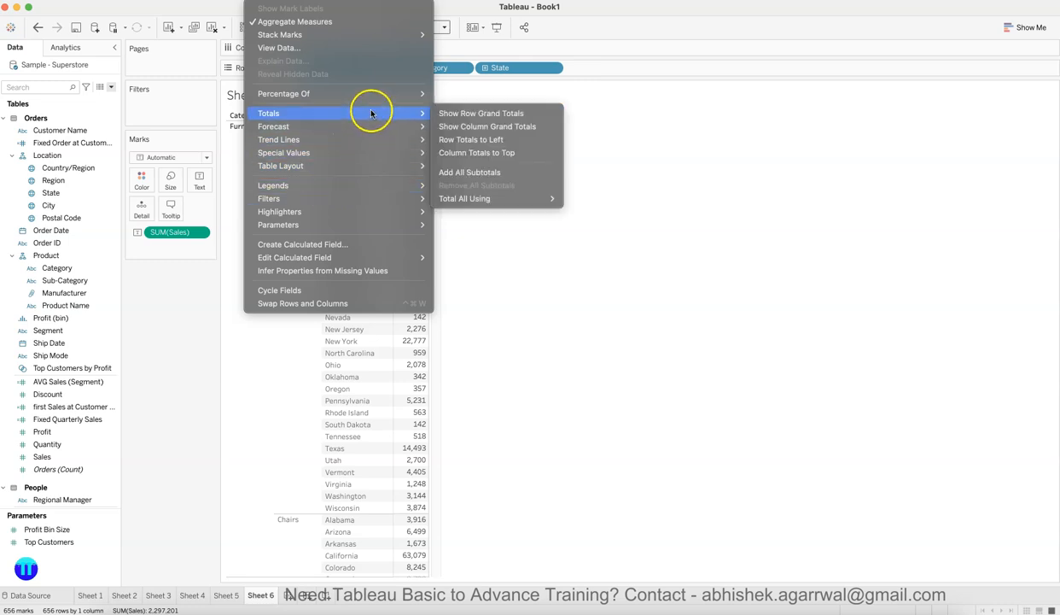
pyautogui.click(507, 172)
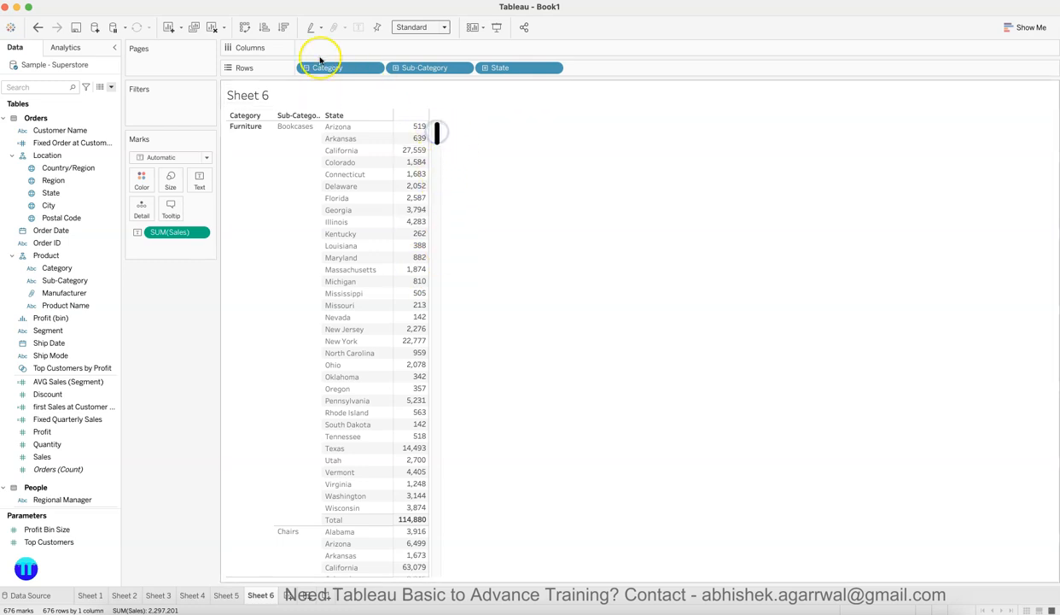
# Step: Check the Subtotals option of the Sub-Category field and compare the Bookcases sales of individual states with the subtotal
pyautogui.click(463, 68)
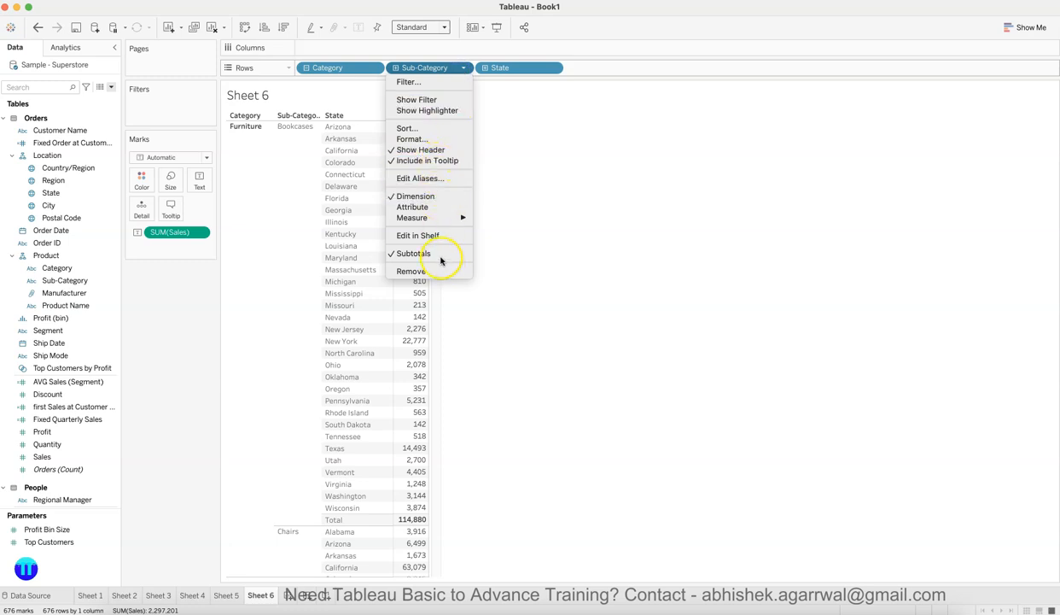
pyautogui.click(525, 404)
pyautogui.moveTo(416, 523)
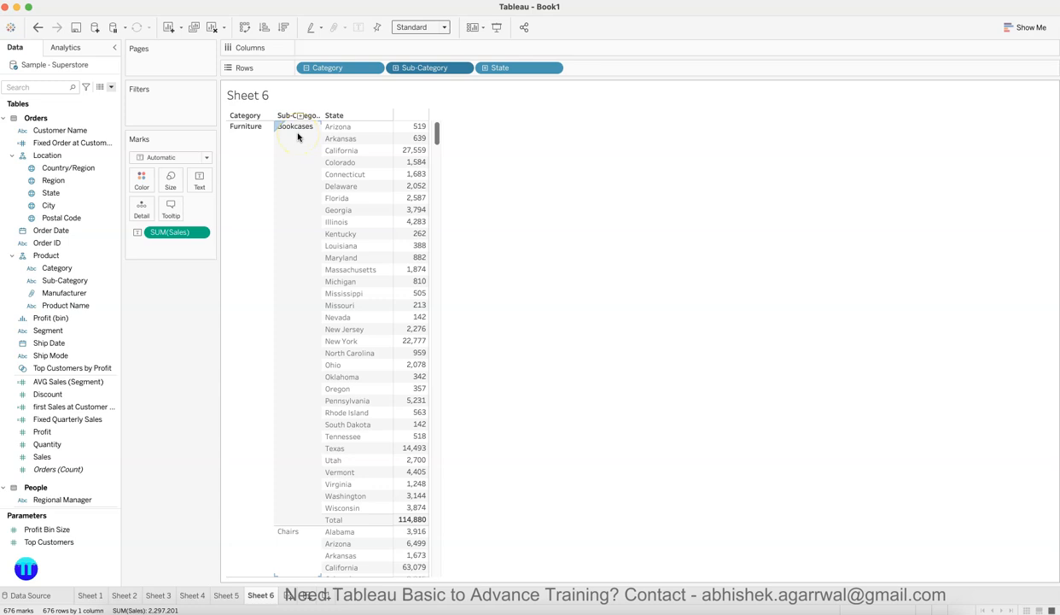
pyautogui.click(344, 128)
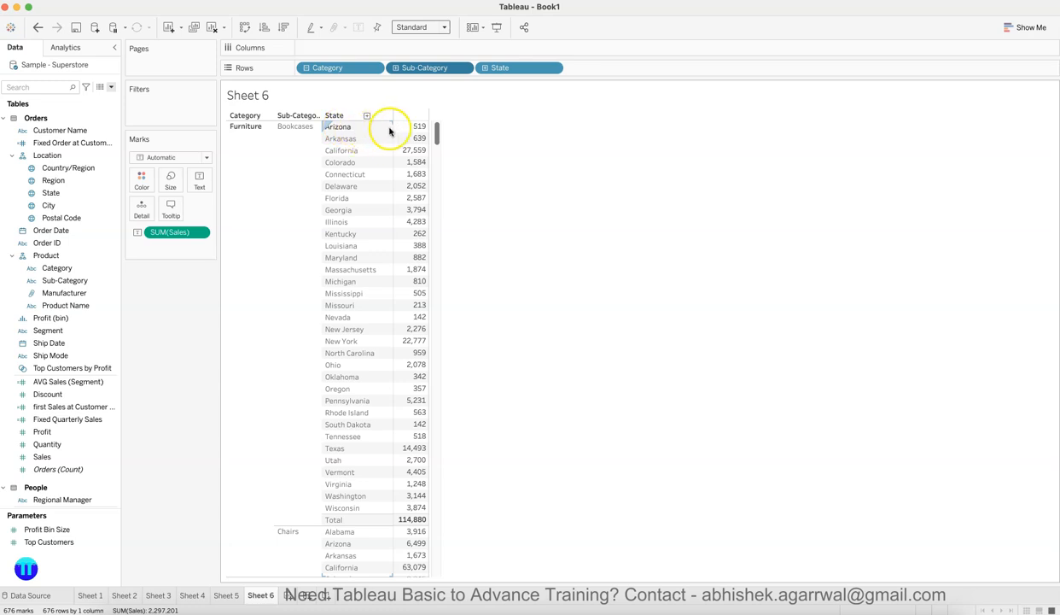
pyautogui.moveTo(415, 133)
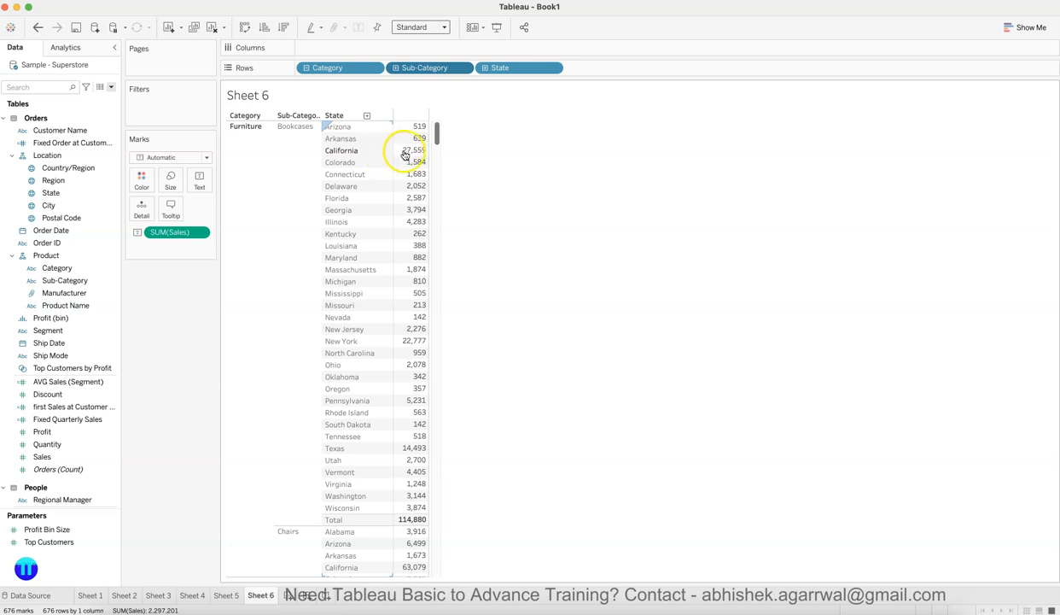
pyautogui.click(405, 153)
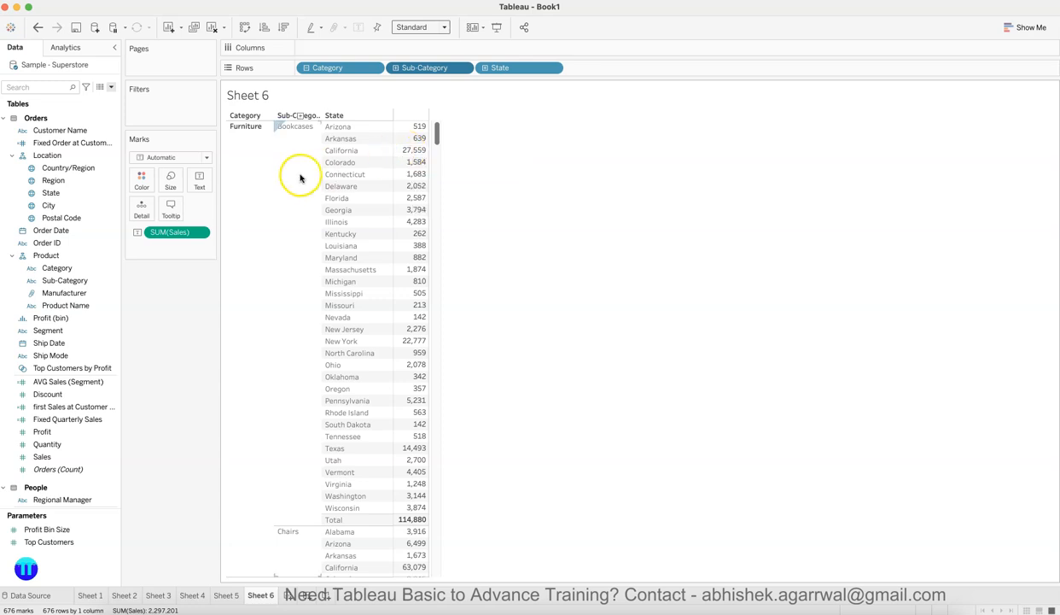
# Step: Clear the worksheet by removing the Sub-Category, Category, State and Sales fields from the view
pyautogui.moveTo(417, 68); pyautogui.dragTo(180, 322)
pyautogui.moveTo(277, 107); pyautogui.dragTo(184, 309)
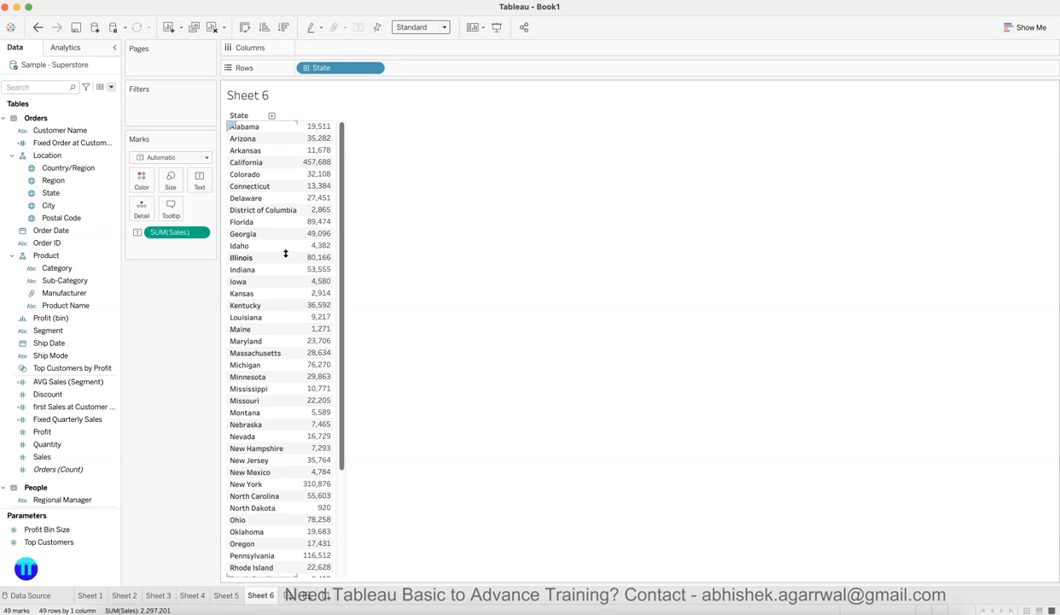
pyautogui.moveTo(343, 66); pyautogui.dragTo(182, 350)
pyautogui.moveTo(177, 232); pyautogui.dragTo(182, 355)
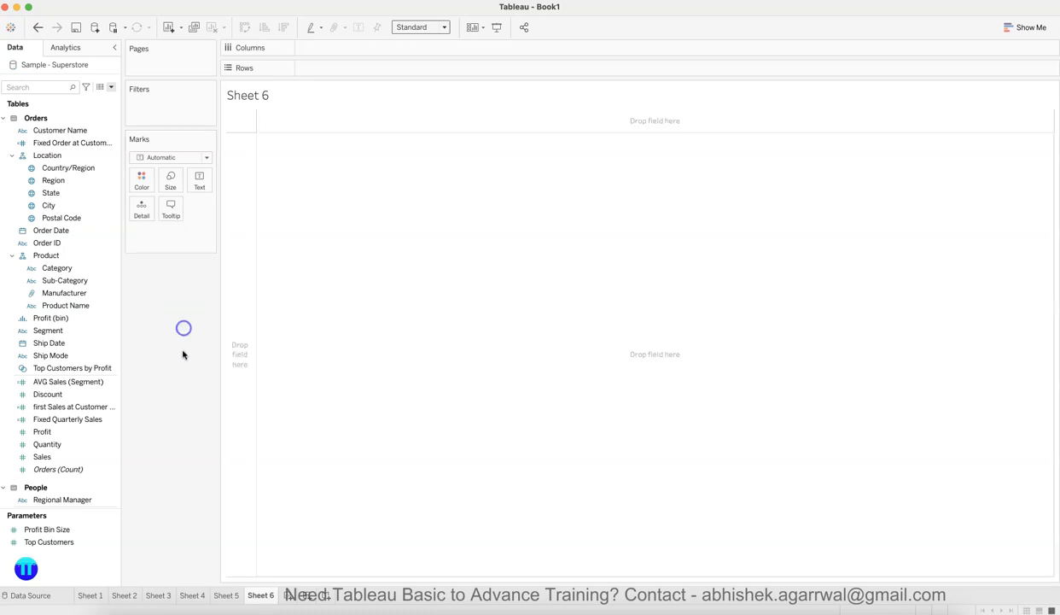
# Step: Return to Sheet 5 to read the Fixed LoD definition and look over the Region, State and Sub-Category fields
pyautogui.click(227, 595)
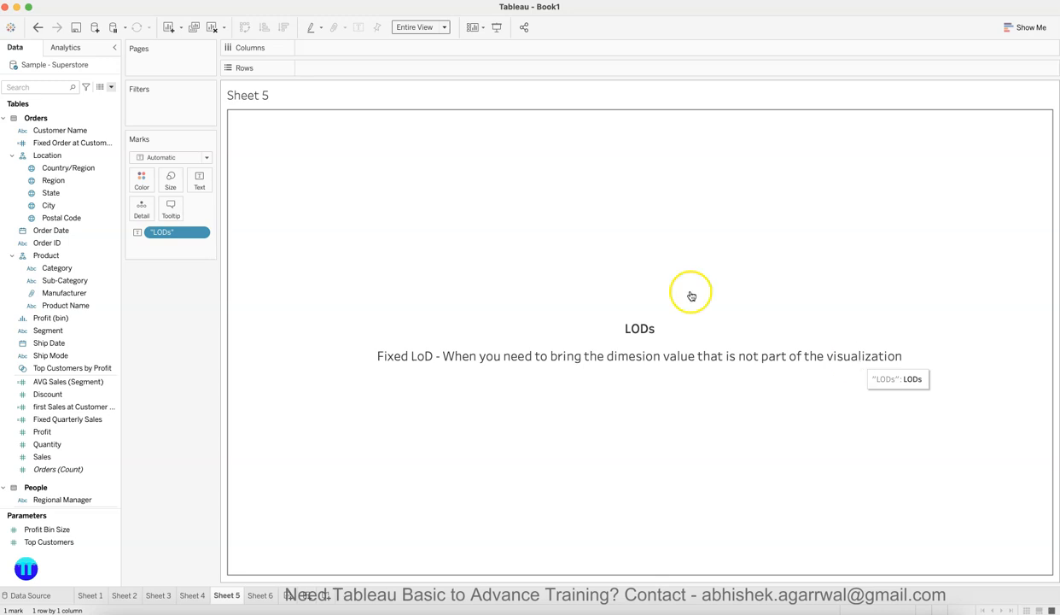
pyautogui.click(92, 171)
pyautogui.click(88, 182)
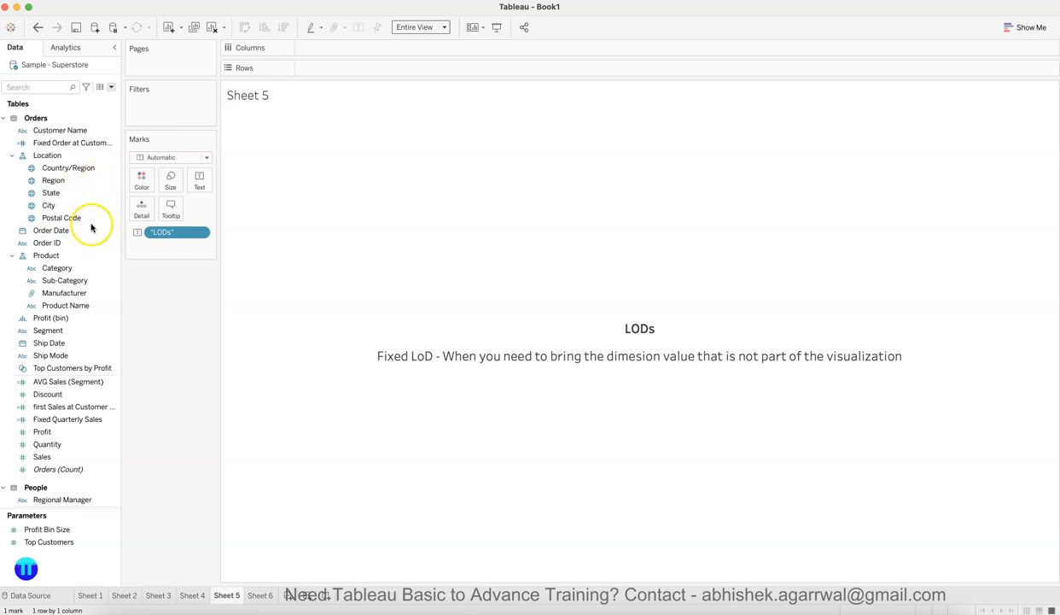
pyautogui.click(84, 281)
pyautogui.click(71, 181)
pyautogui.click(82, 280)
pyautogui.click(71, 182)
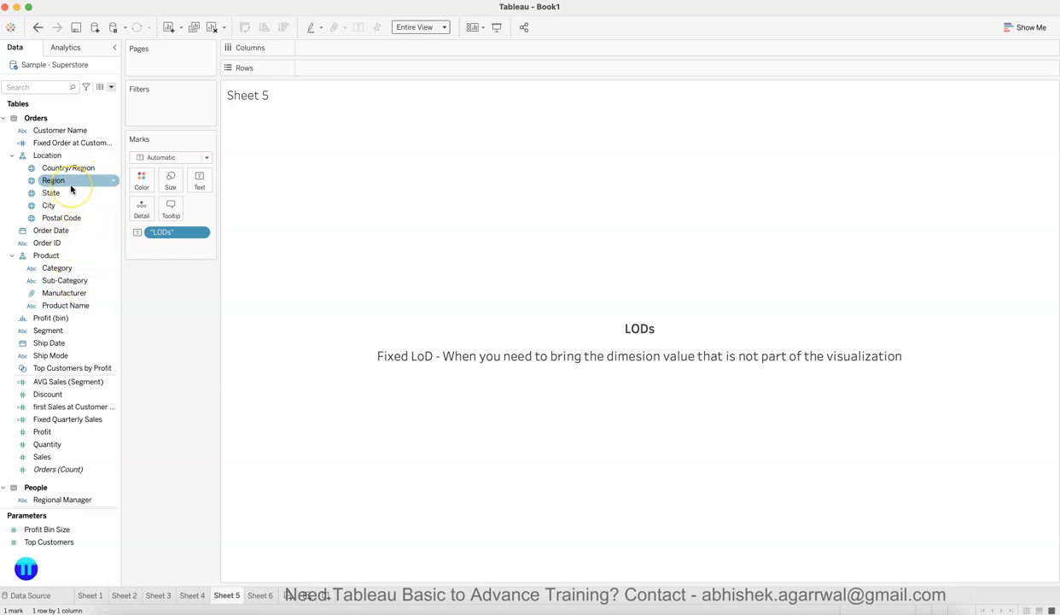
pyautogui.click(74, 280)
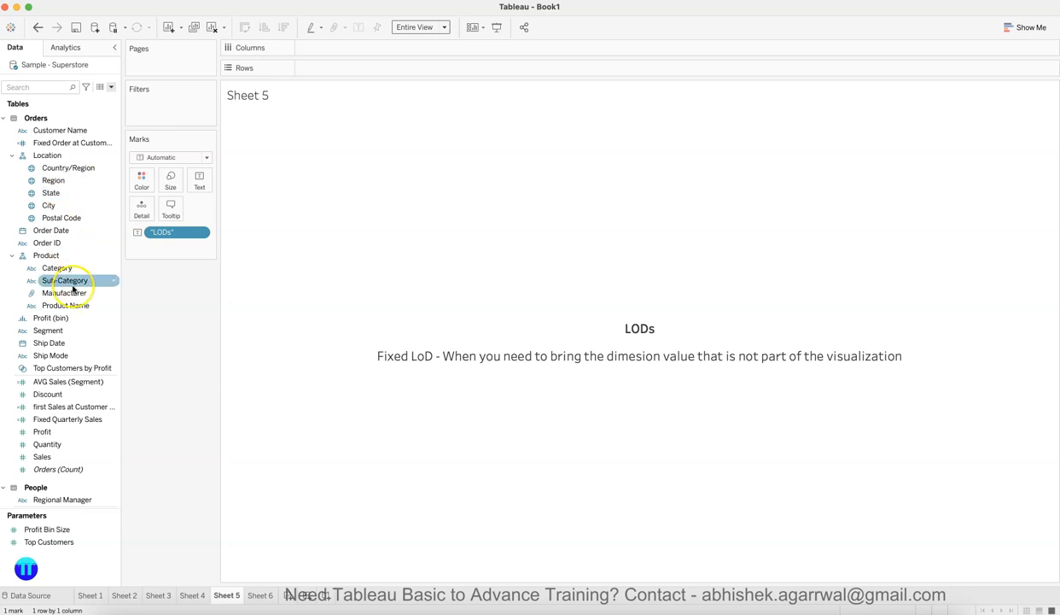
pyautogui.click(73, 192)
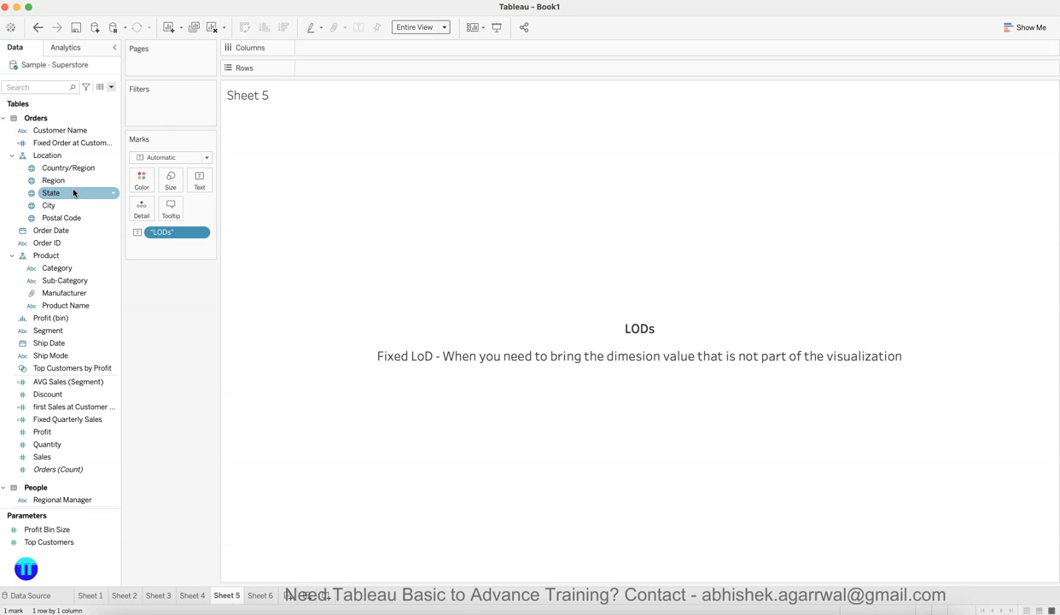
pyautogui.click(207, 441)
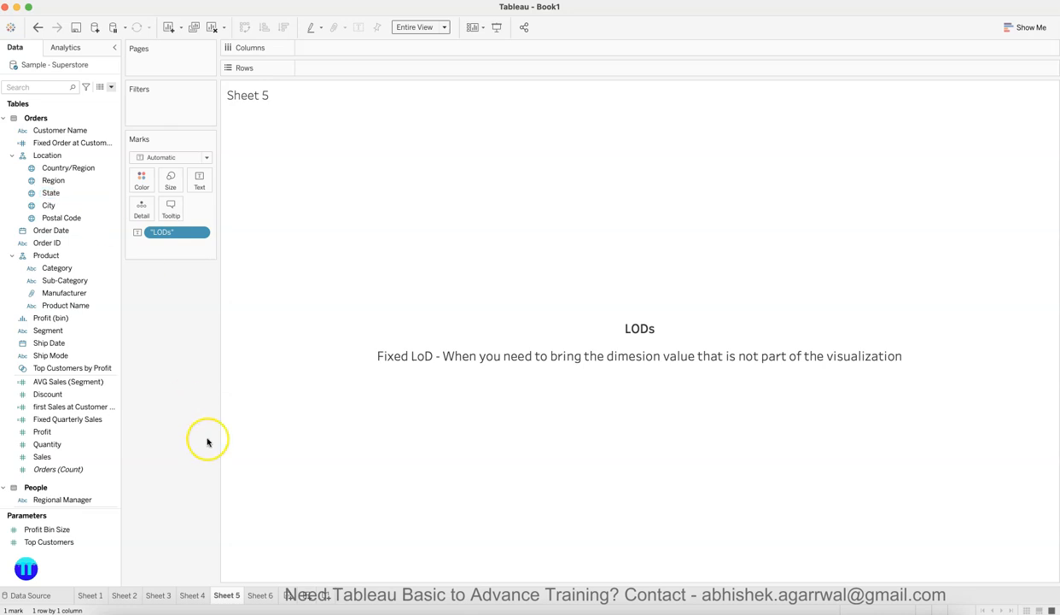
# Step: On Sheet 6, build a table of Sales by Sub-Category, with Sub-Category in the rows and Sales as text
pyautogui.click(260, 594)
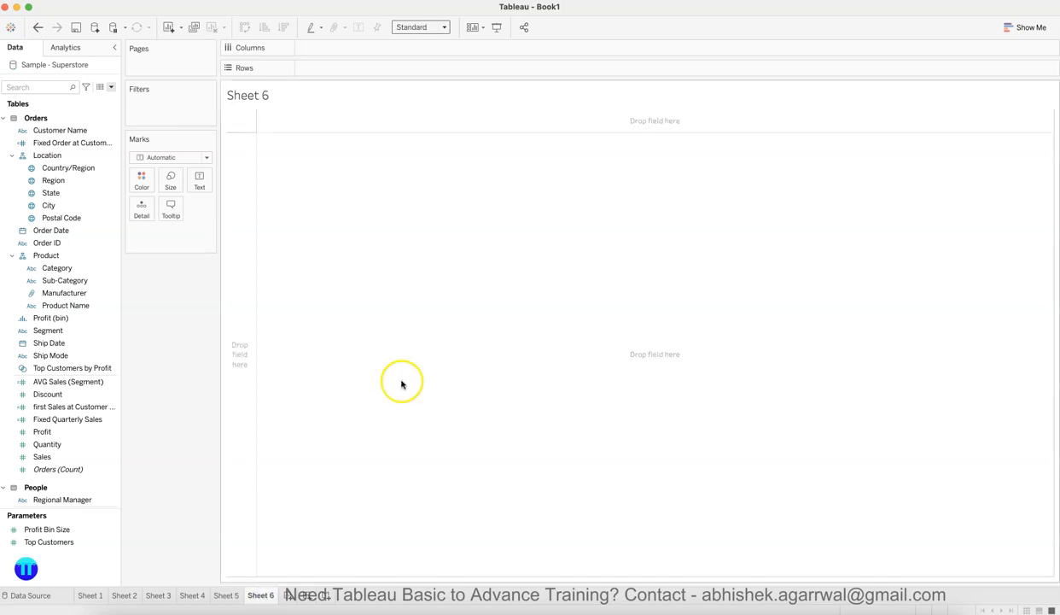
pyautogui.moveTo(76, 280); pyautogui.dragTo(341, 74)
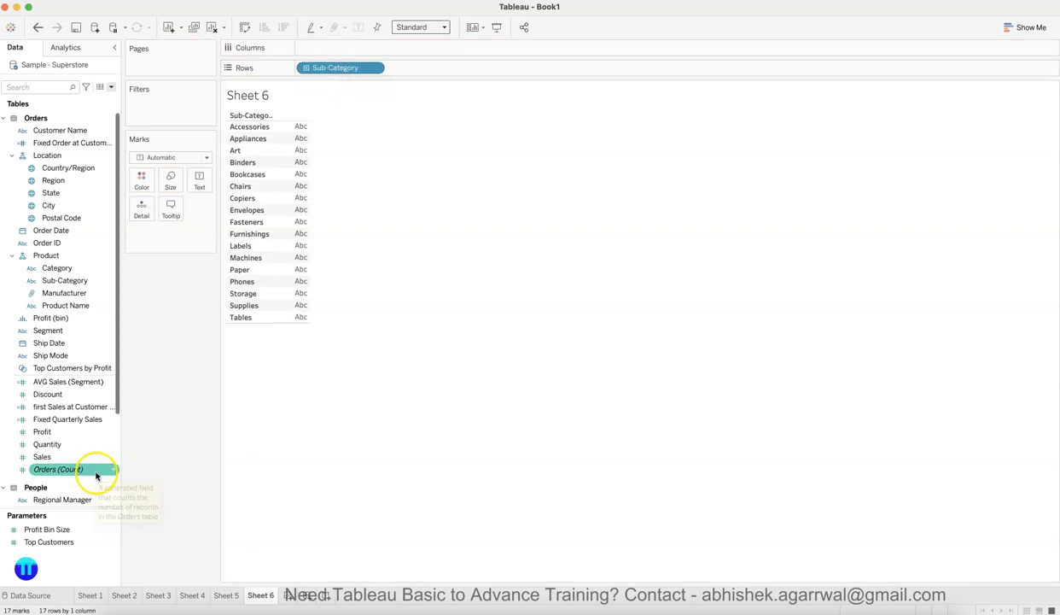
pyautogui.scroll(-1, 96, 476)
pyautogui.moveTo(68, 445); pyautogui.dragTo(298, 226)
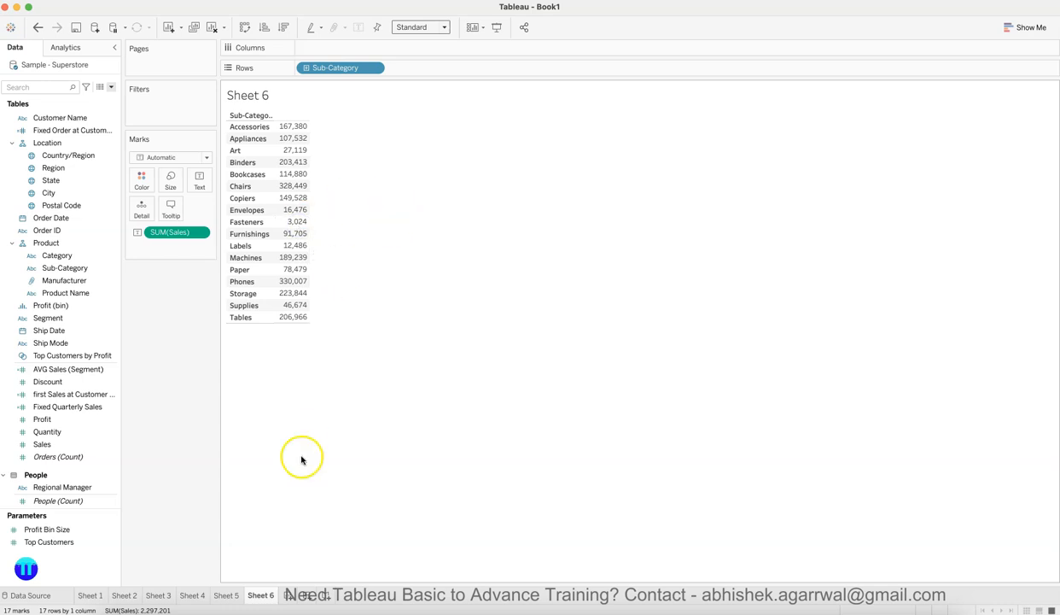
pyautogui.moveTo(288, 276)
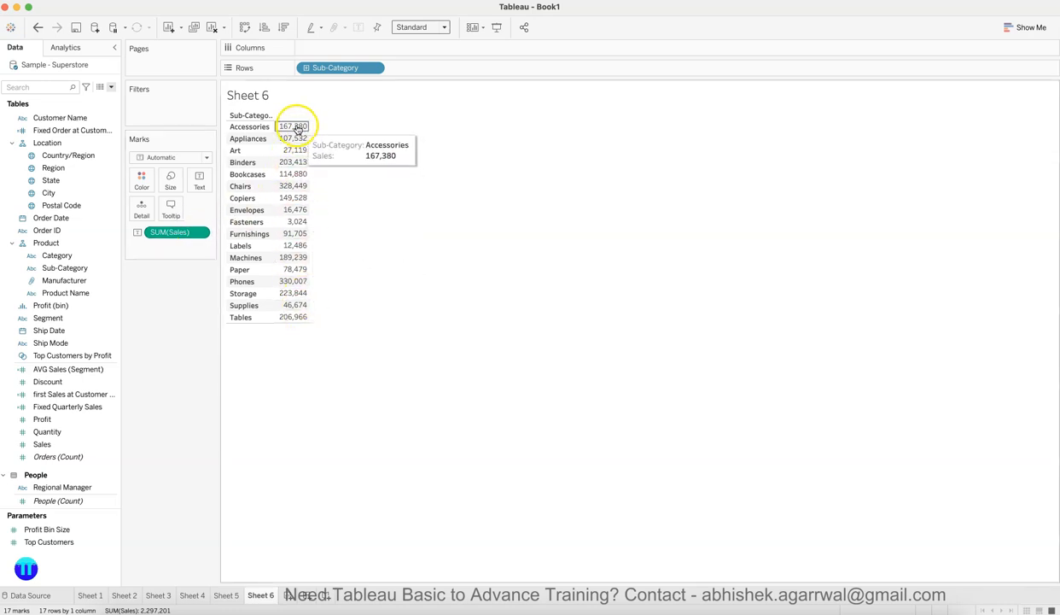
# Step: Add Category ahead of Sub-Category in the rows, compare the category totals, and remove Category from the view
pyautogui.click(81, 257)
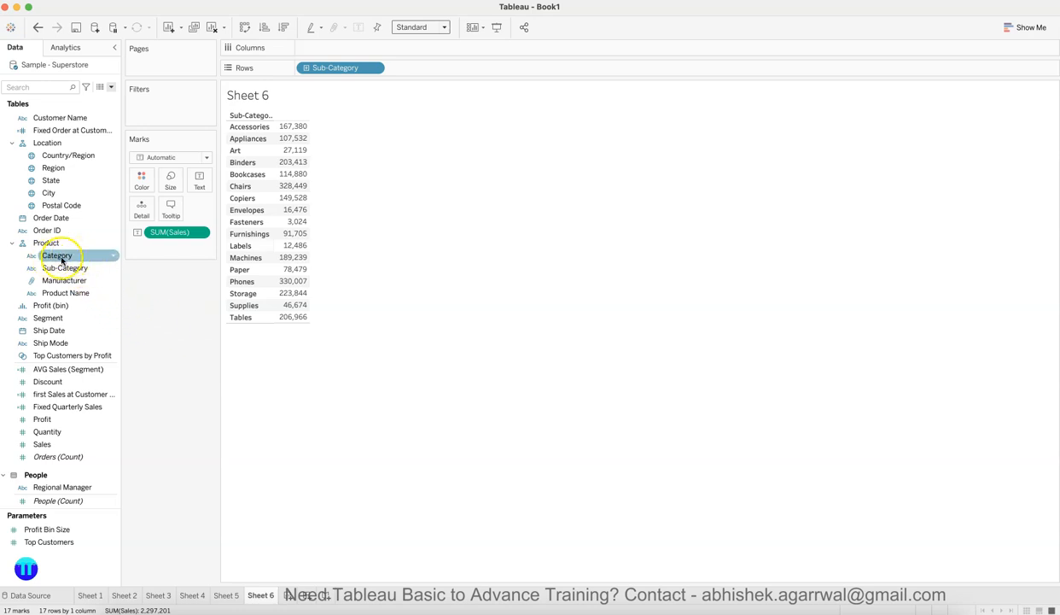
pyautogui.click(58, 267)
pyautogui.click(66, 258)
pyautogui.moveTo(64, 257); pyautogui.dragTo(295, 69)
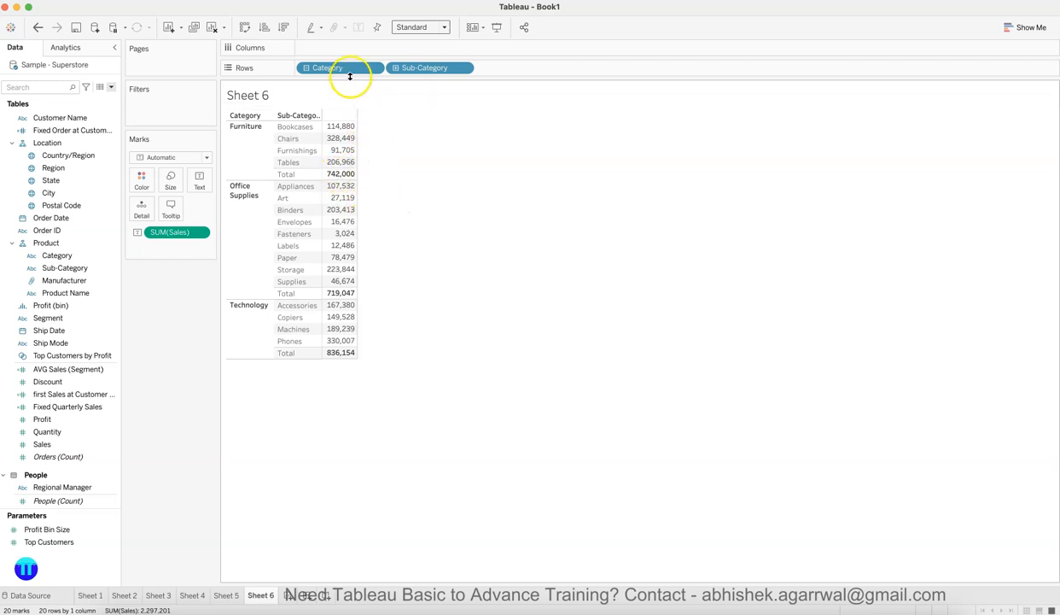
pyautogui.moveTo(348, 69); pyautogui.dragTo(186, 360)
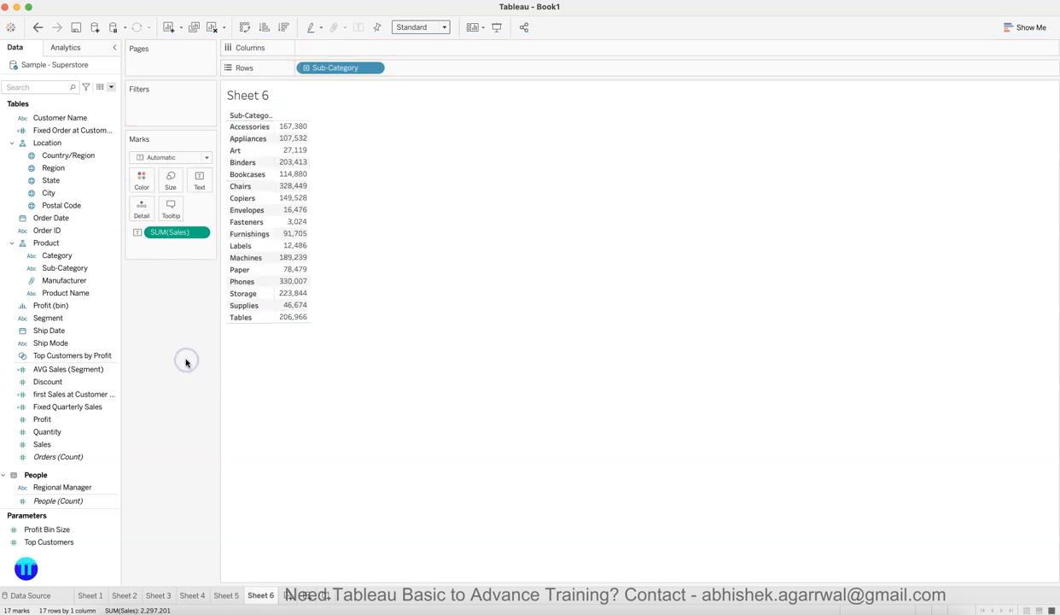
# Step: Create a calculated field named Category Sales Fixed LOD and begin its formula with a FIXED expression in curly braces
pyautogui.click(110, 88)
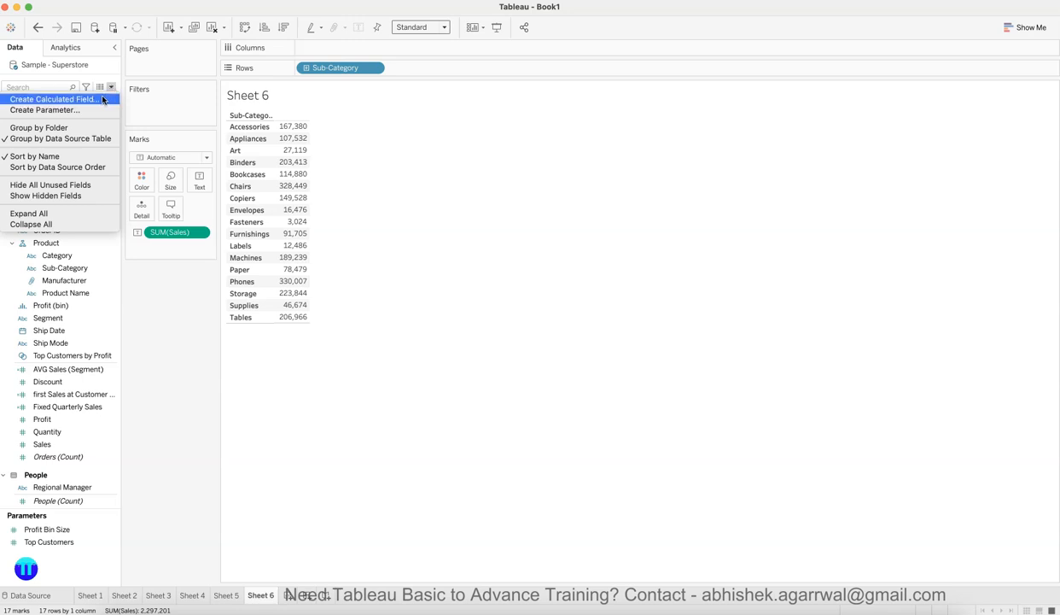
pyautogui.click(102, 100)
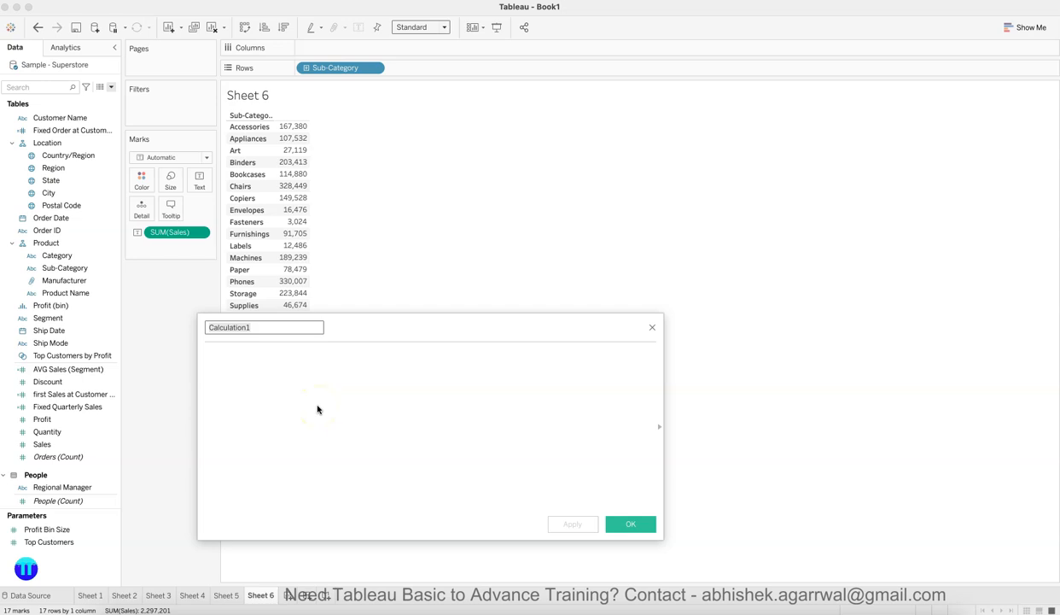
pyautogui.write('Category Sales Fixed LOD')
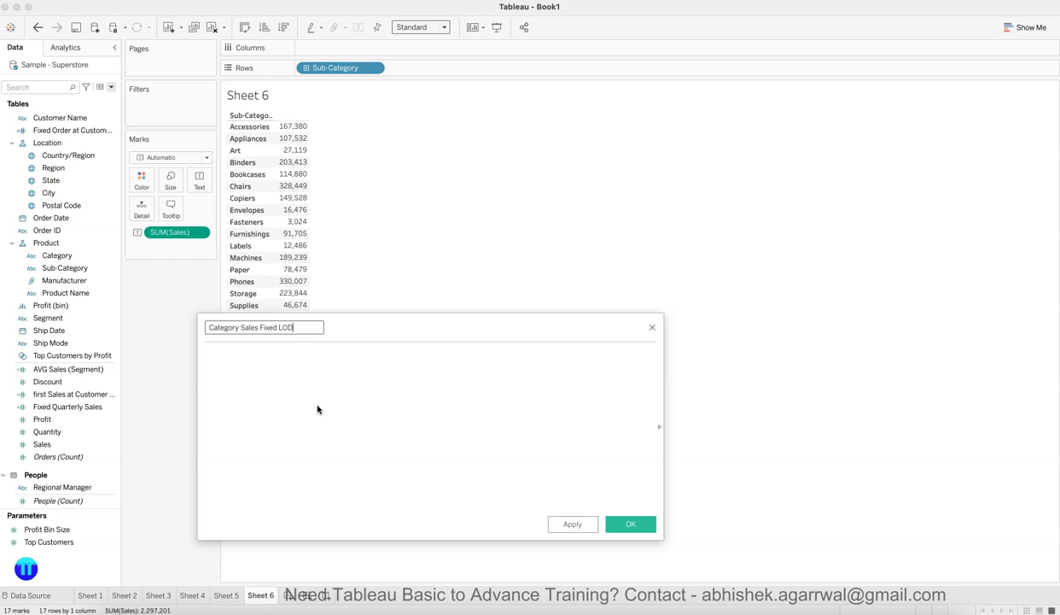
pyautogui.click(317, 409)
pyautogui.write('{ FIXED  ')
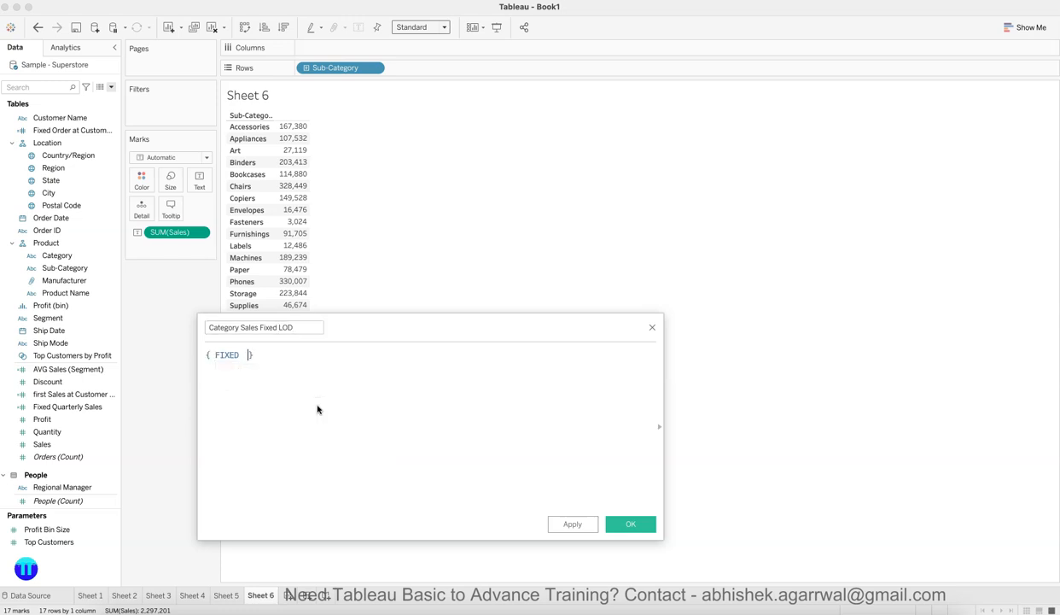
# Step: Enter [Category] followed by a colon as the dimension of the FIXED expression
pyautogui.write('ca')
pyautogui.press('BackSpace')
pyautogui.press('BackSpace')
pyautogui.click(262, 365)
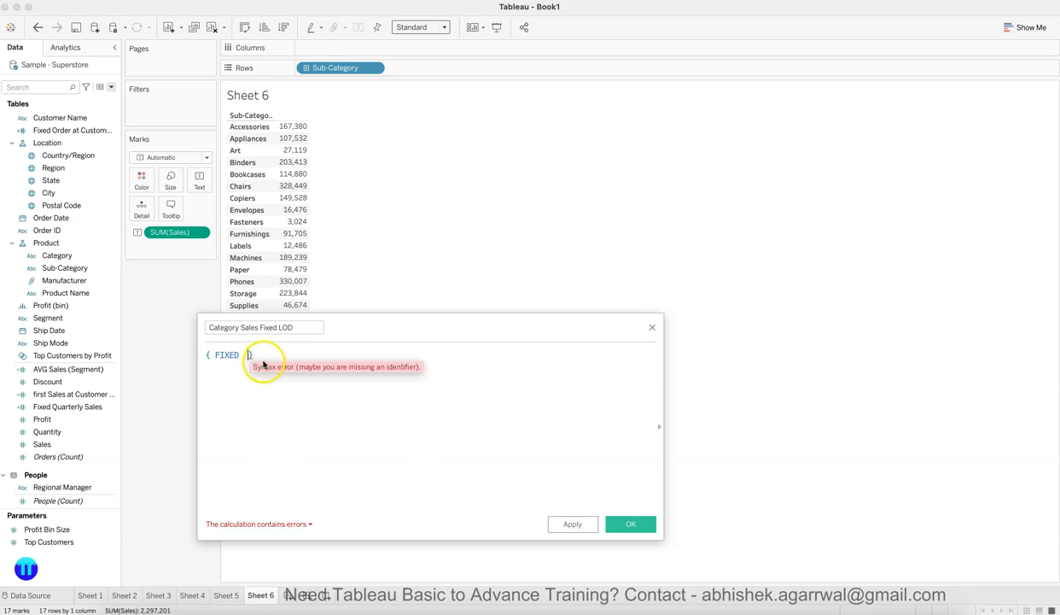
pyautogui.doubleClick(230, 355)
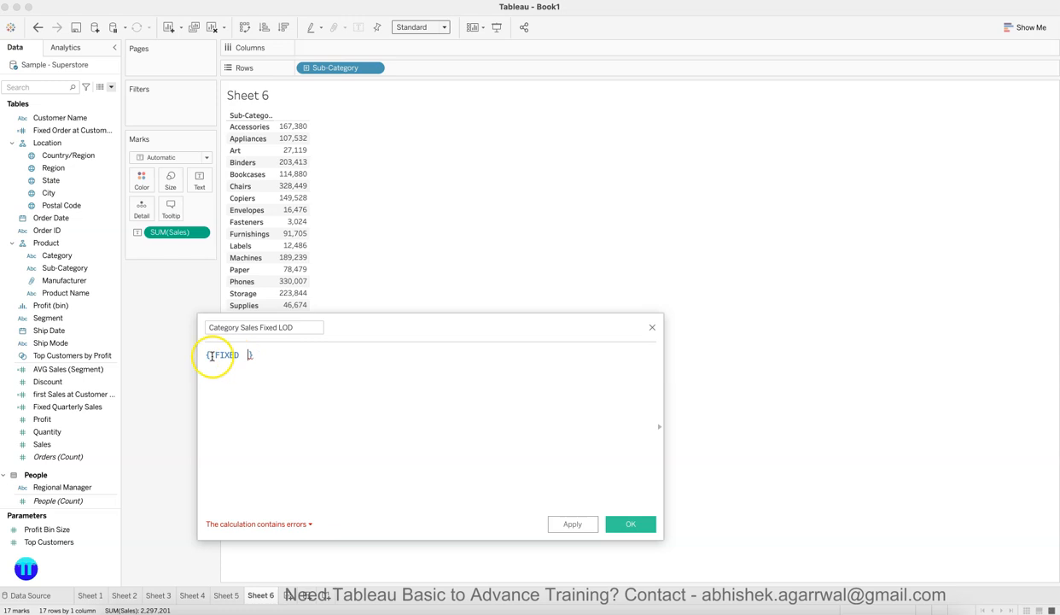
pyautogui.click(258, 355)
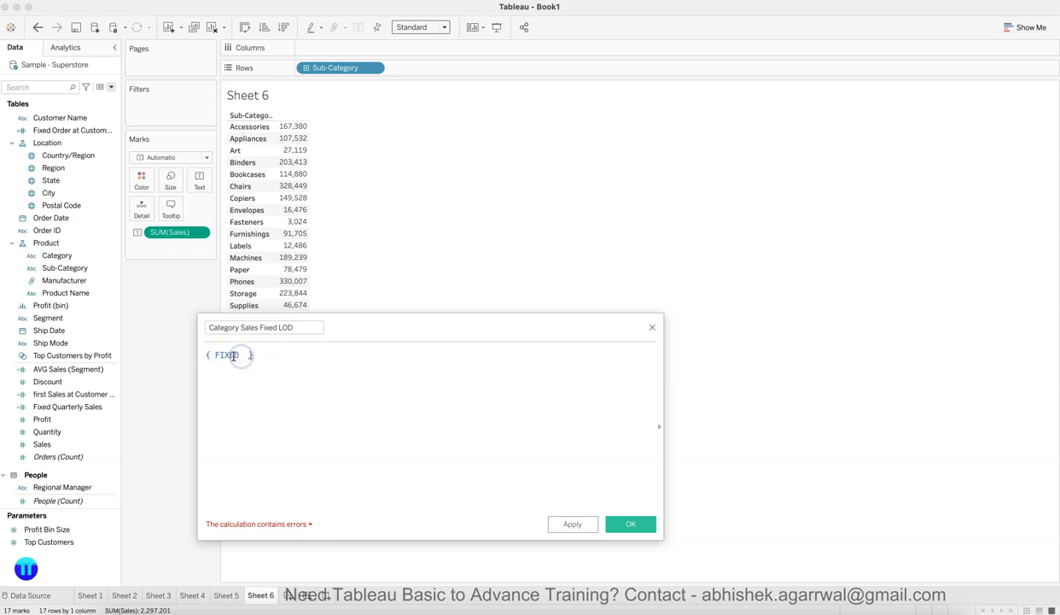
pyautogui.moveTo(219, 355); pyautogui.dragTo(236, 353)
pyautogui.click(241, 355)
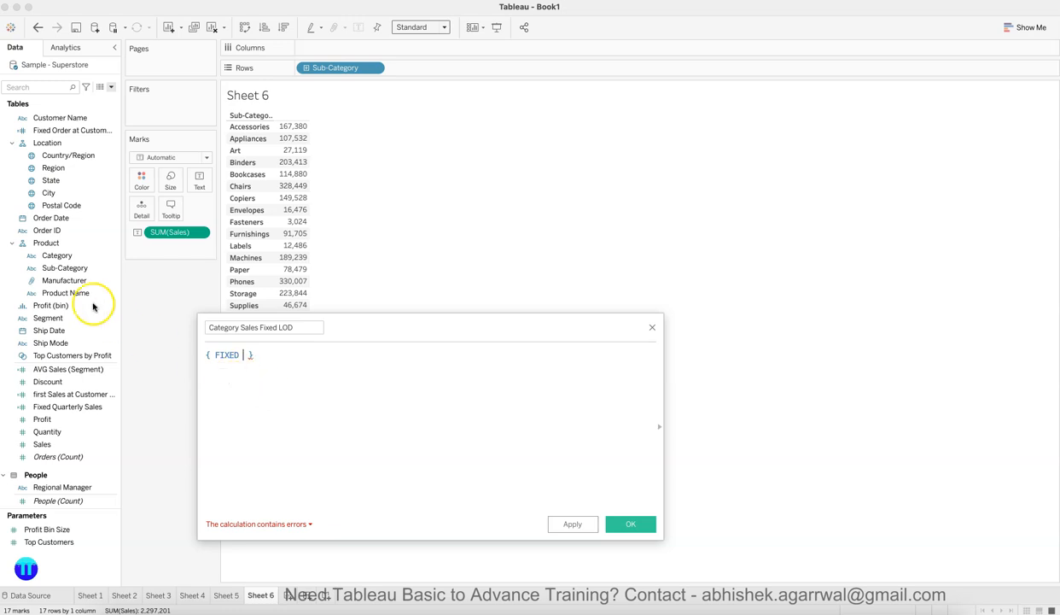
pyautogui.click(67, 256)
pyautogui.click(441, 358)
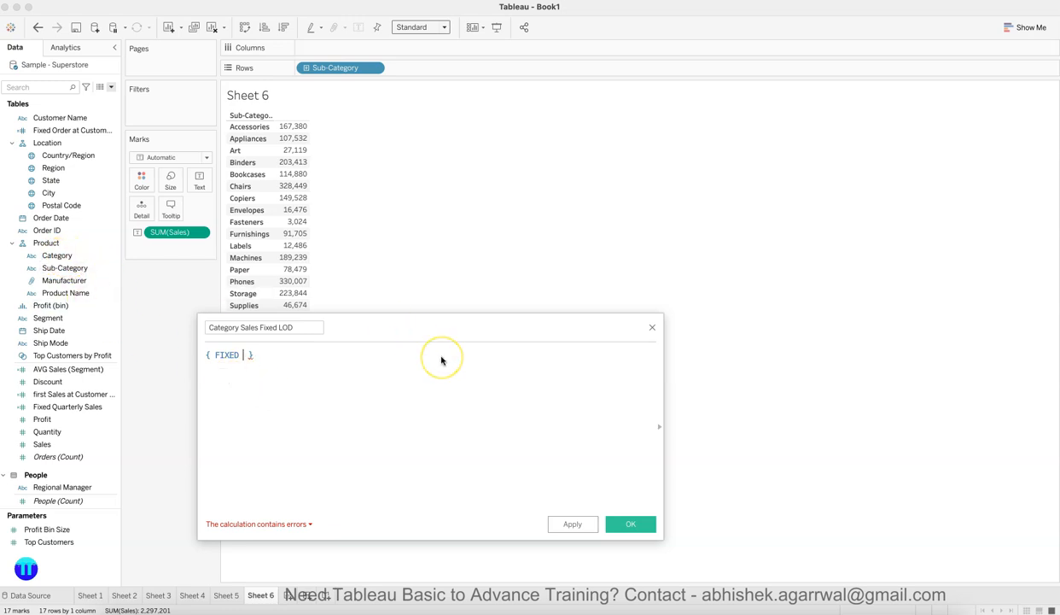
pyautogui.write('cate')
pyautogui.press('Return')
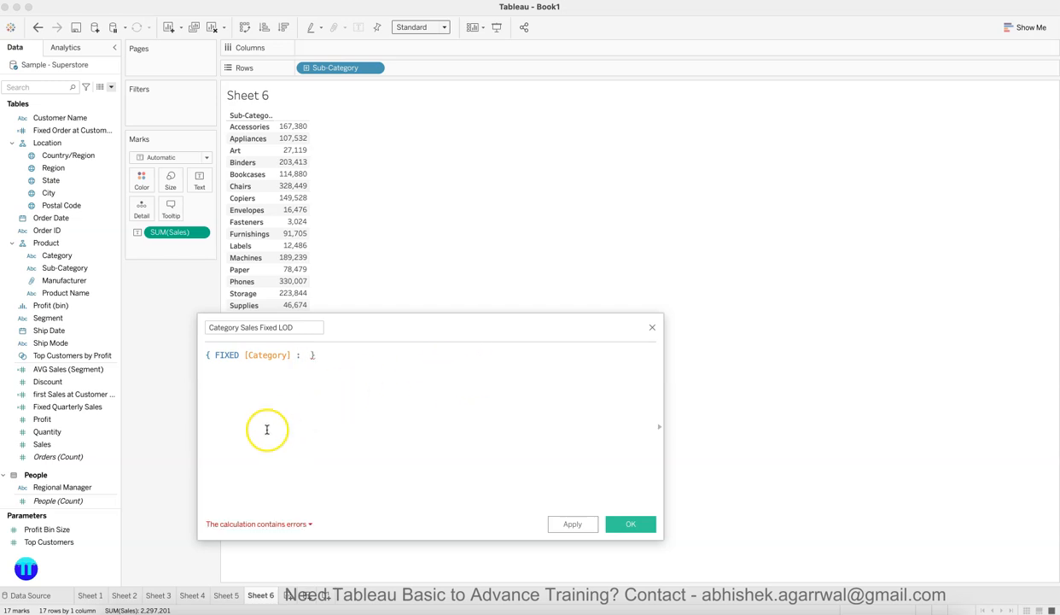
# Step: Complete the formula as { FIXED [Category] : SUM([Sales]) } and save the calculated field
pyautogui.click(47, 444)
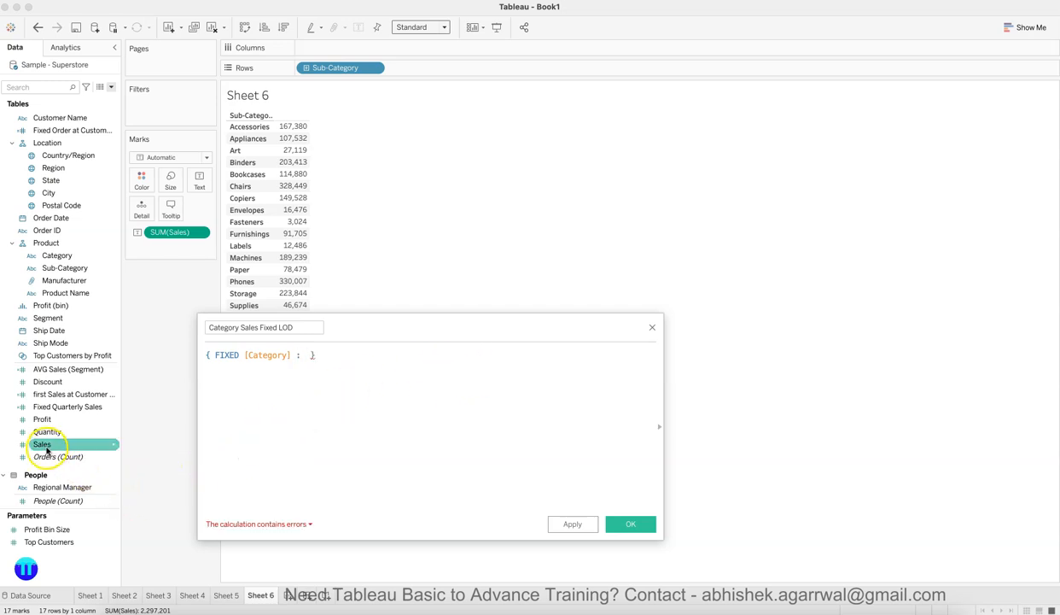
pyautogui.click(489, 433)
pyautogui.write('sum')
pyautogui.press('Return')
pyautogui.write('sa')
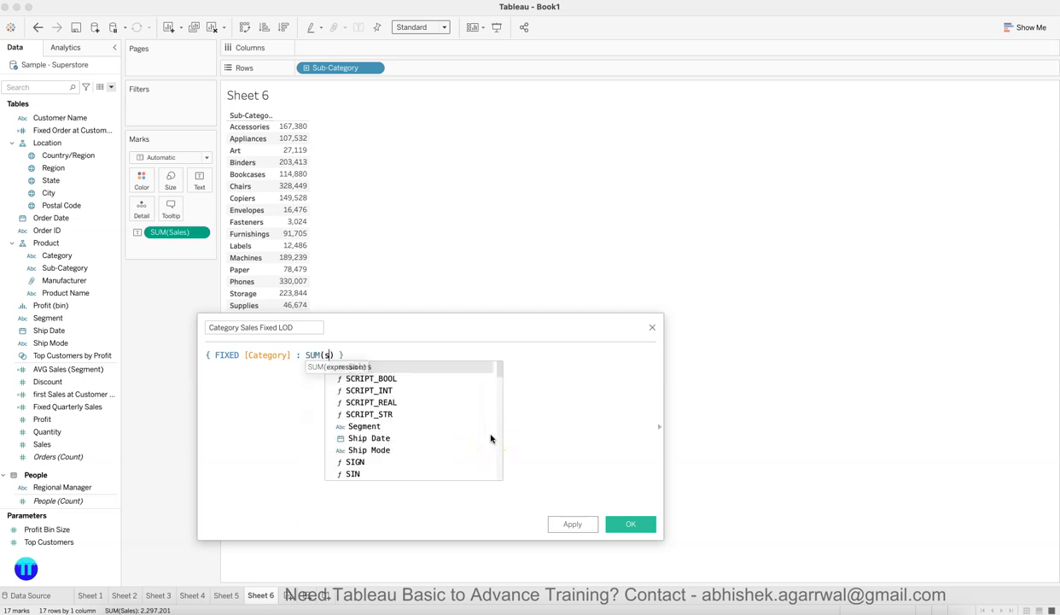
pyautogui.press('Return')
pyautogui.click(434, 359)
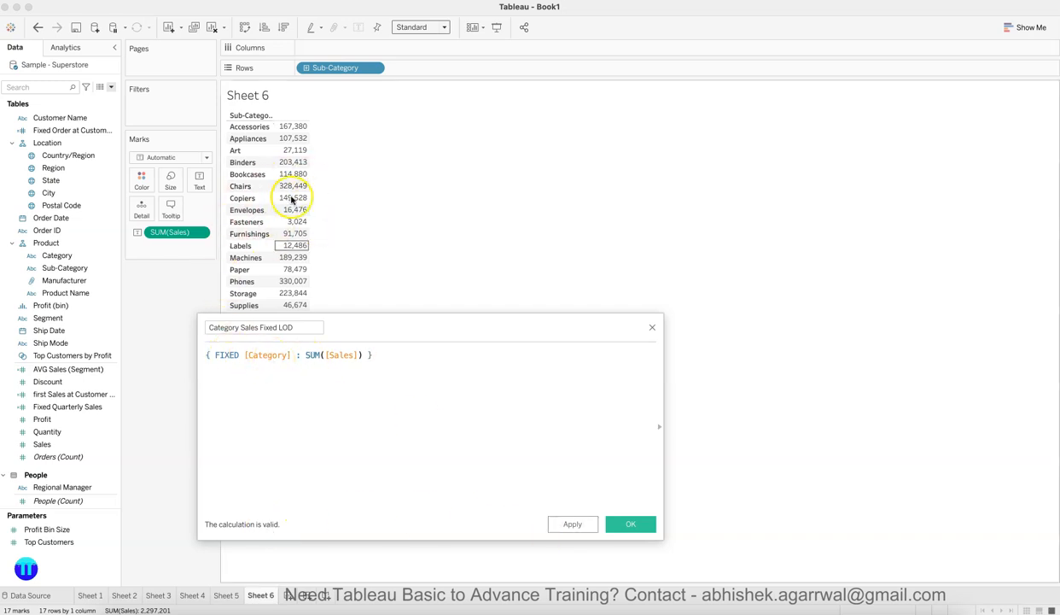
pyautogui.moveTo(307, 201)
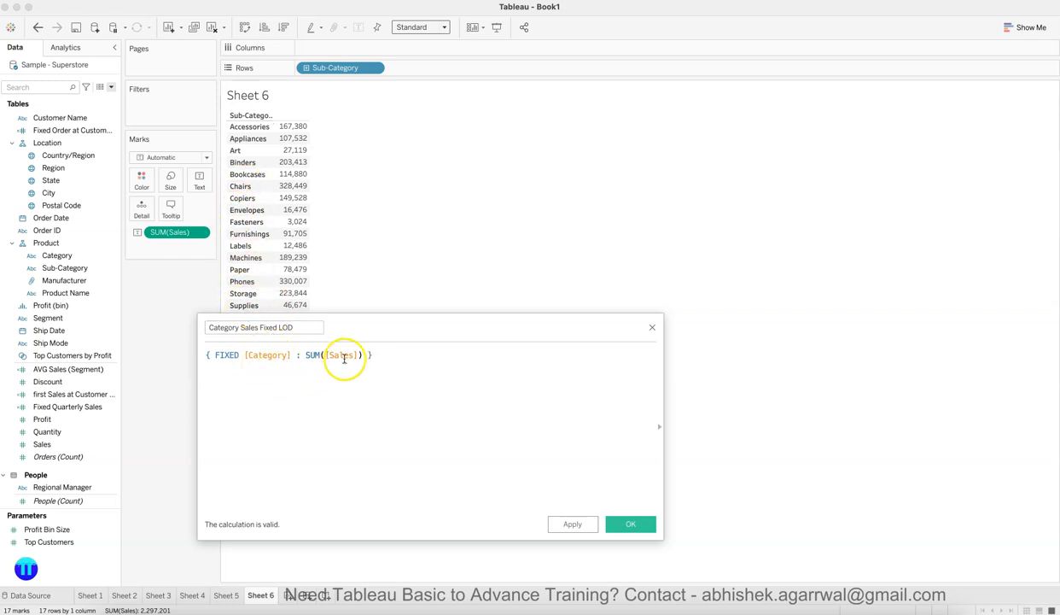
pyautogui.click(626, 526)
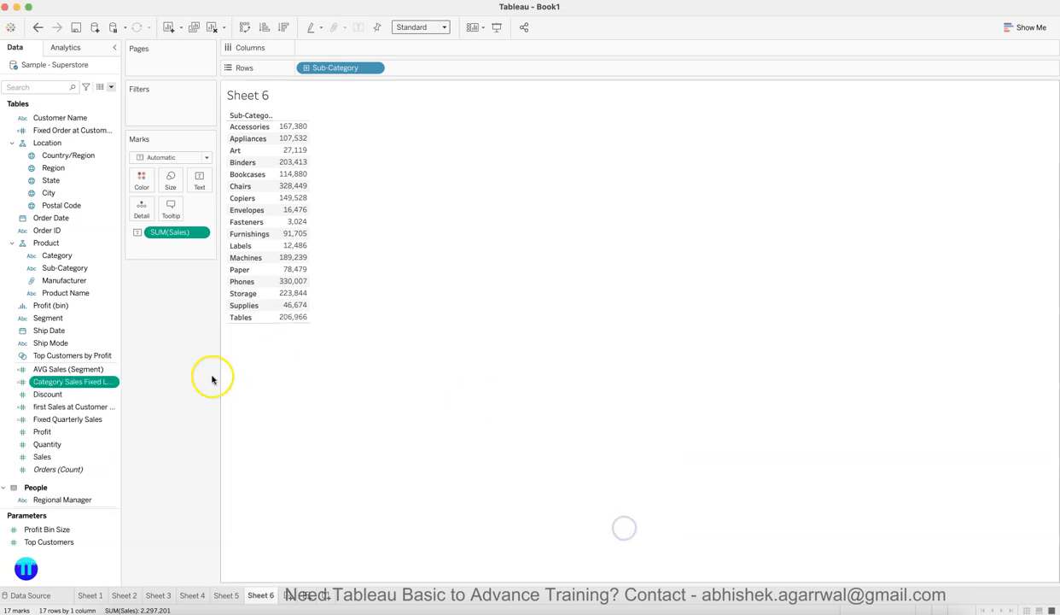
# Step: Add Category Sales Fixed LOD to the Sub-Category view and show both measures as text table columns with Sales first
pyautogui.moveTo(86, 385); pyautogui.dragTo(199, 181)
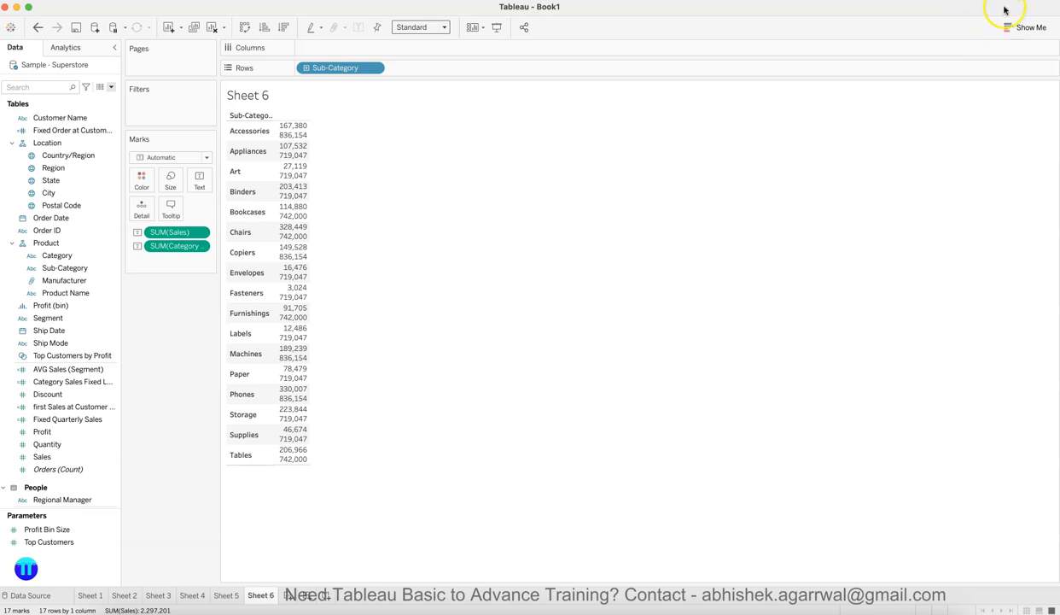
pyautogui.click(1020, 27)
pyautogui.click(967, 62)
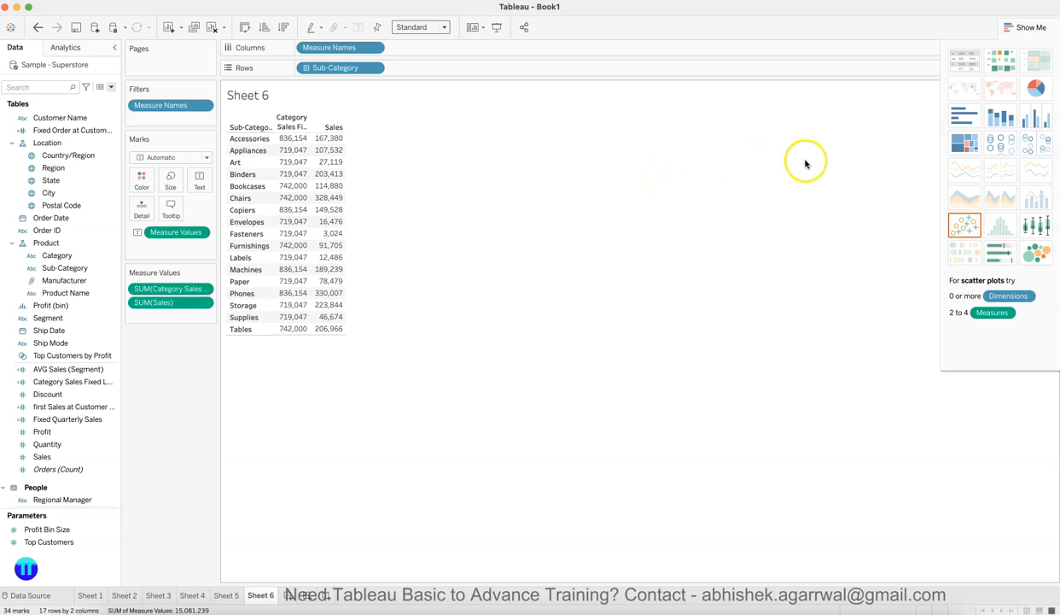
pyautogui.moveTo(178, 288); pyautogui.dragTo(175, 317)
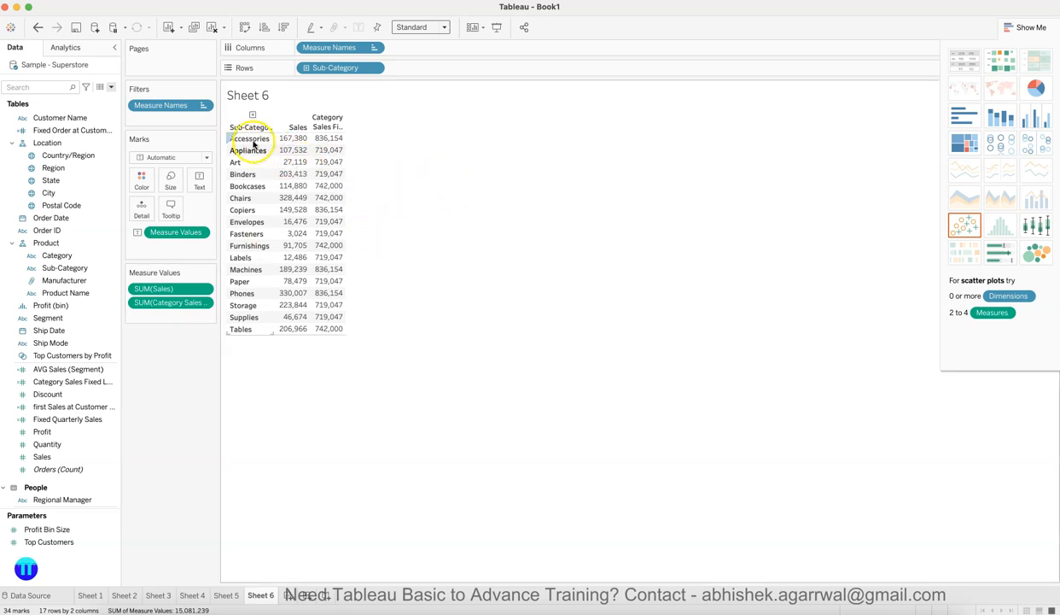
pyautogui.moveTo(325, 144)
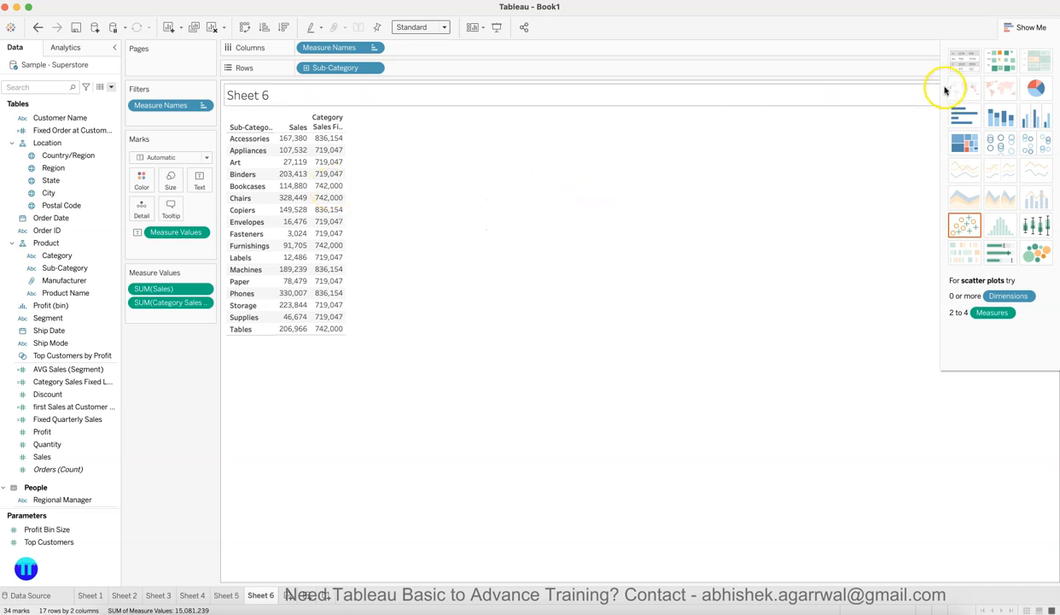
pyautogui.click(1018, 30)
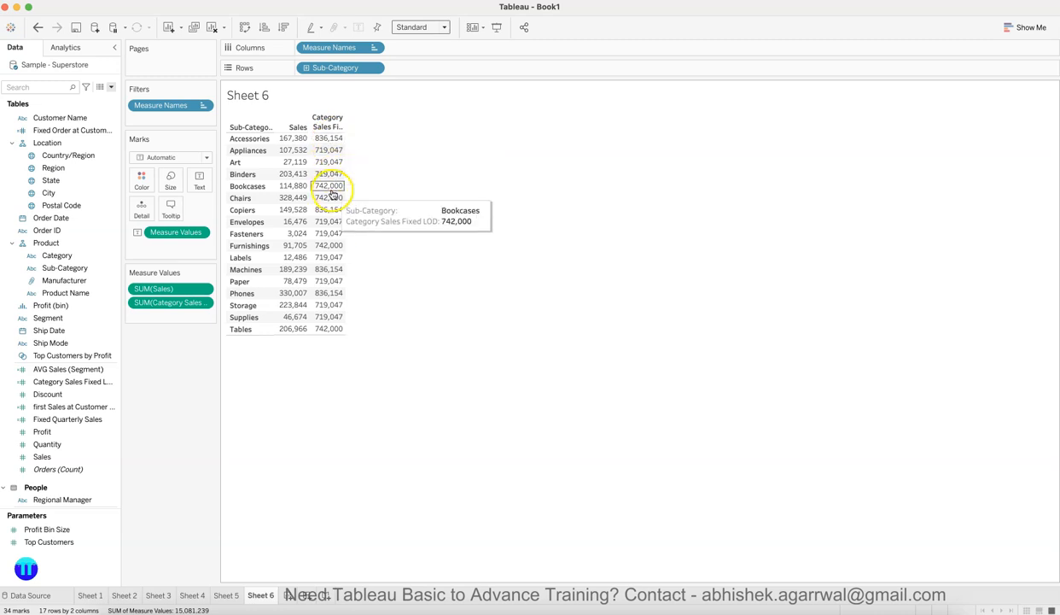
# Step: Create a new worksheet with a table of Sales by Category
pyautogui.click(288, 597)
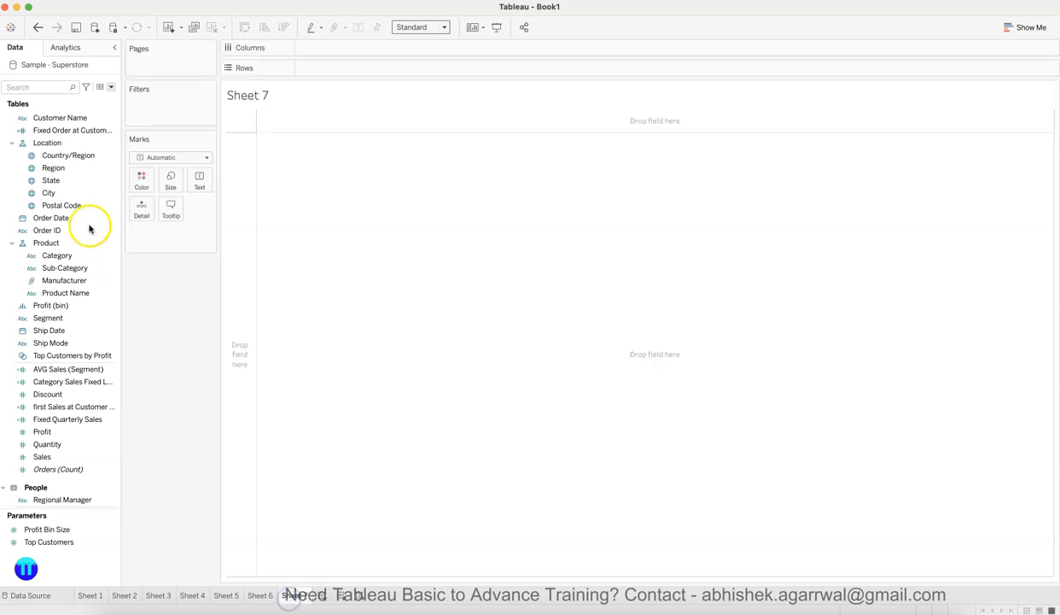
pyautogui.moveTo(83, 255); pyautogui.dragTo(326, 69)
pyautogui.moveTo(61, 458); pyautogui.dragTo(300, 147)
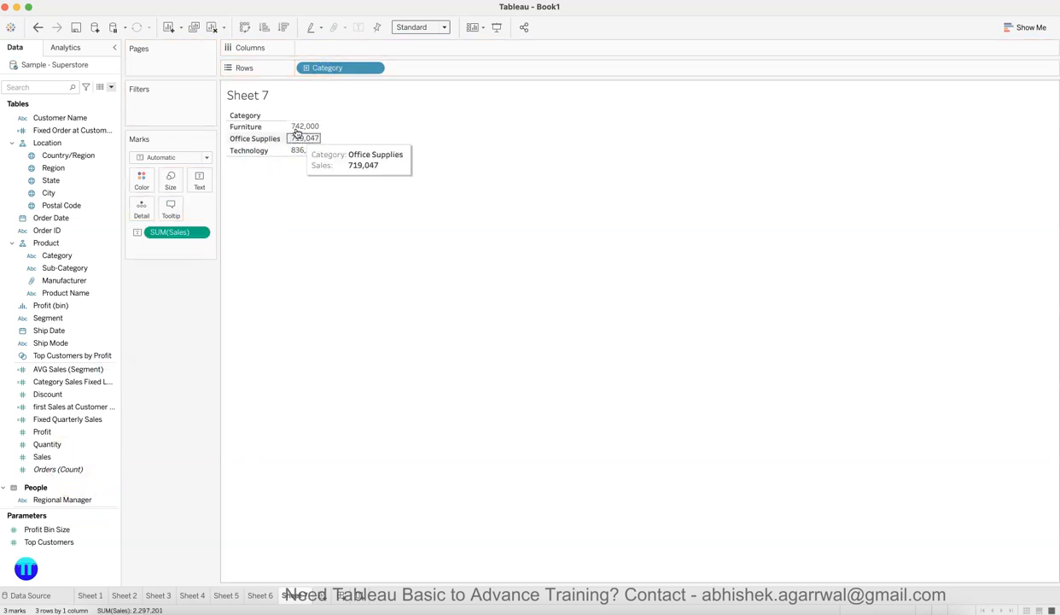
# Step: Compare the Category Sales Fixed LOD values on Sheet 6 with the category sales on Sheet 7
pyautogui.click(271, 595)
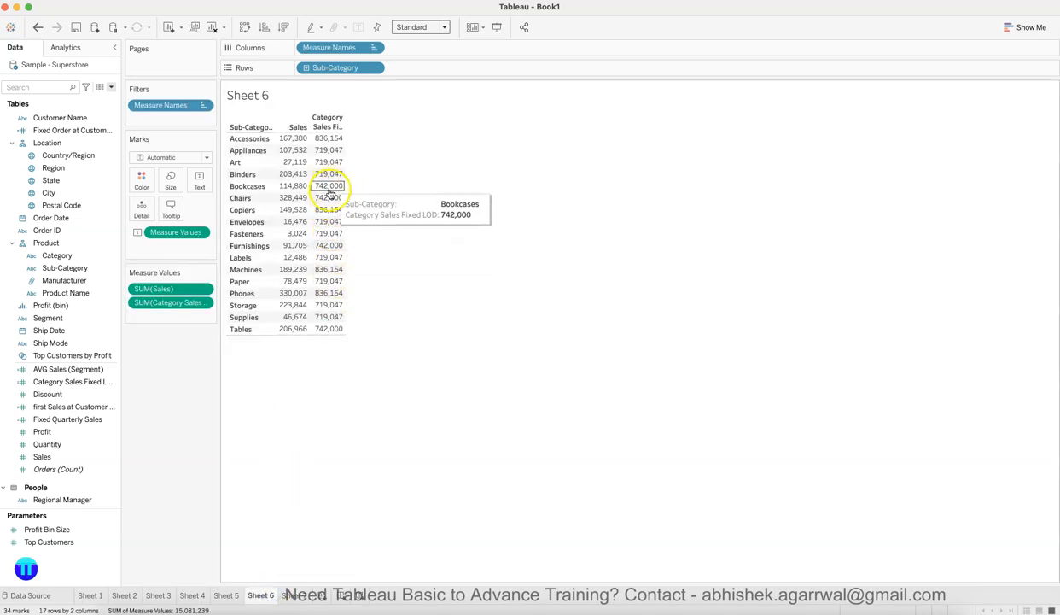
pyautogui.click(295, 593)
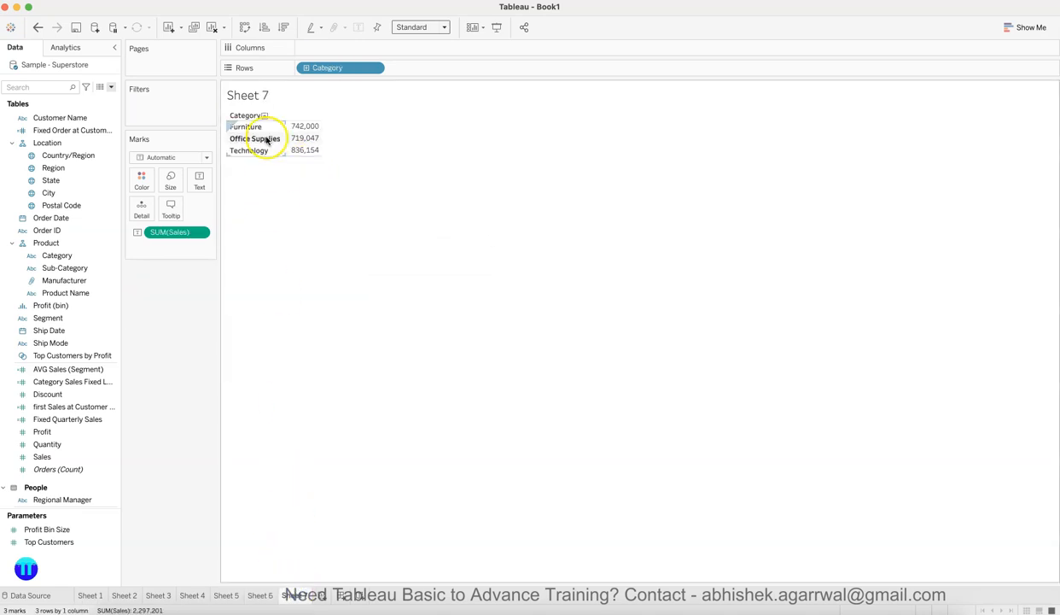
pyautogui.click(259, 595)
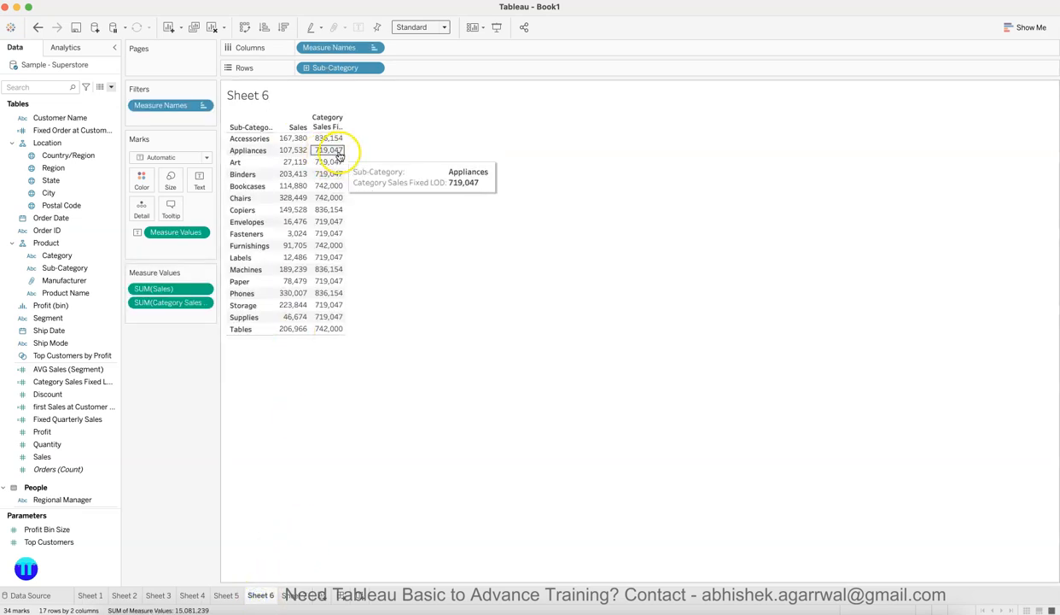
pyautogui.click(296, 595)
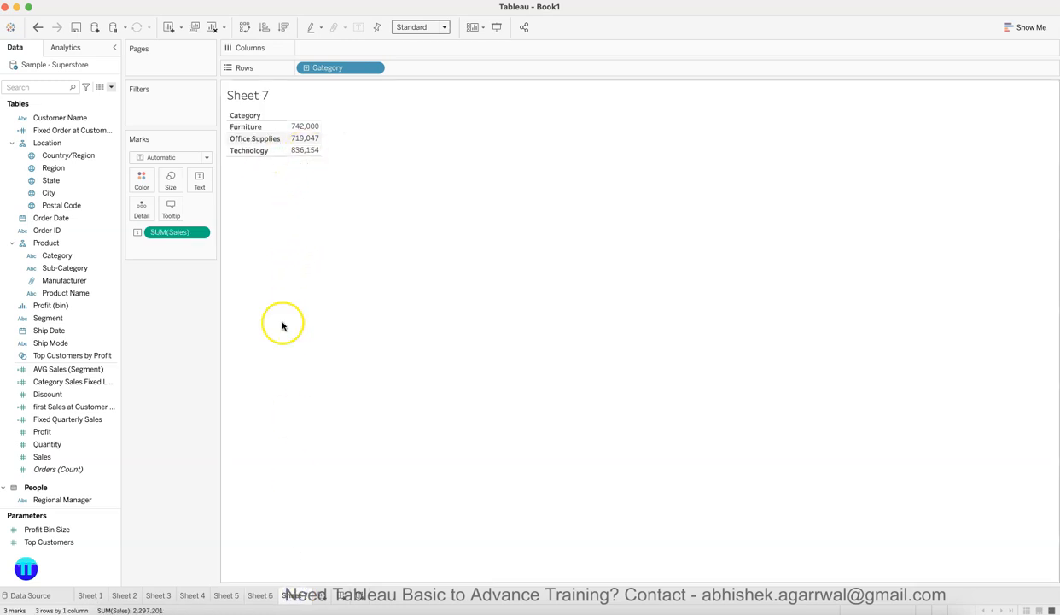
pyautogui.click(263, 597)
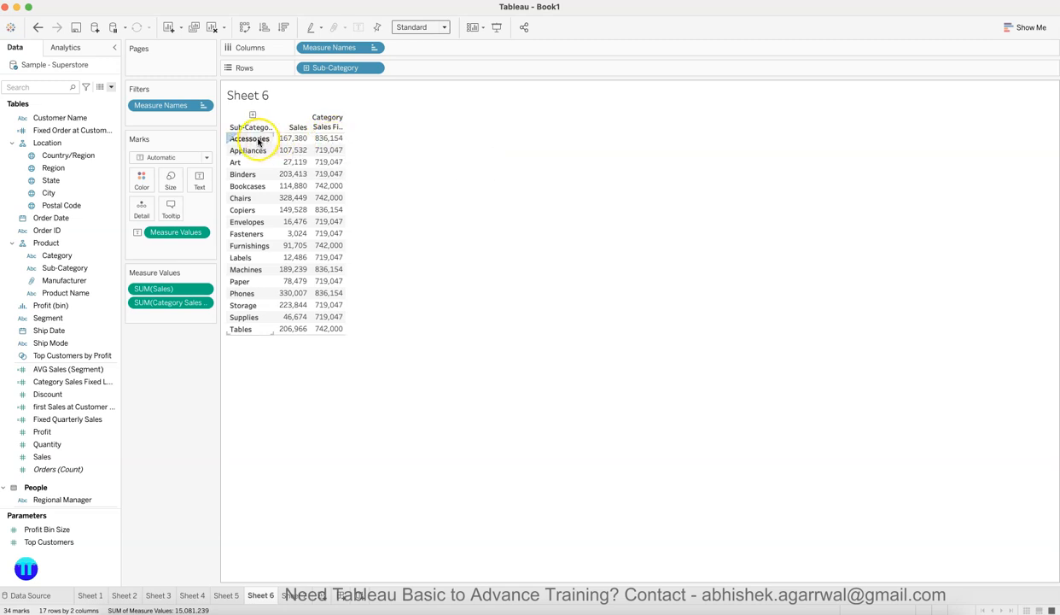
pyautogui.click(293, 595)
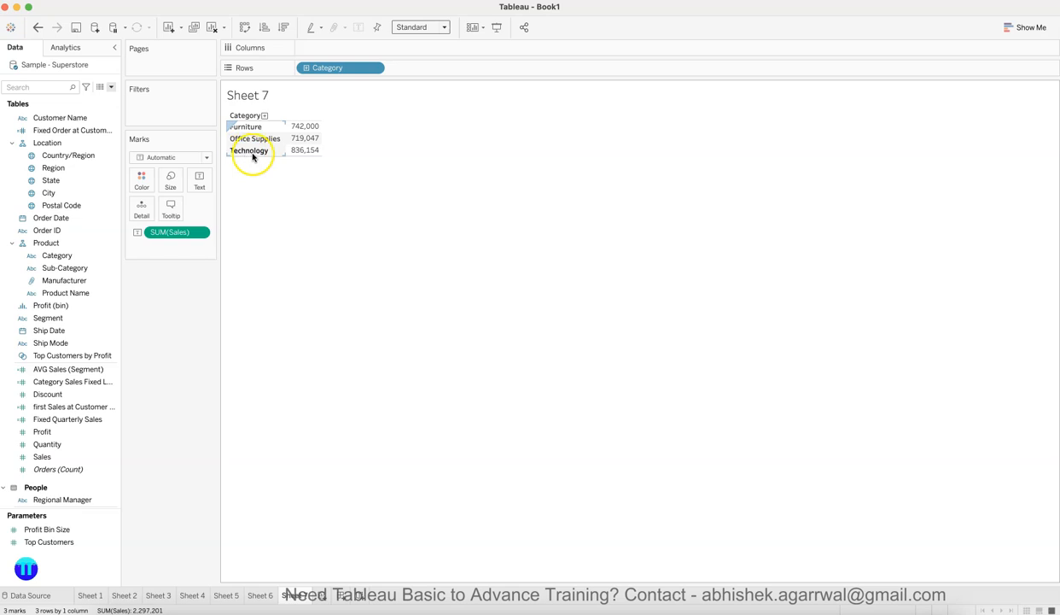
# Step: Check the Technology total on Sheet 7 against the Category Sales Fixed LOD value of the Accessories row on Sheet 6
pyautogui.click(260, 595)
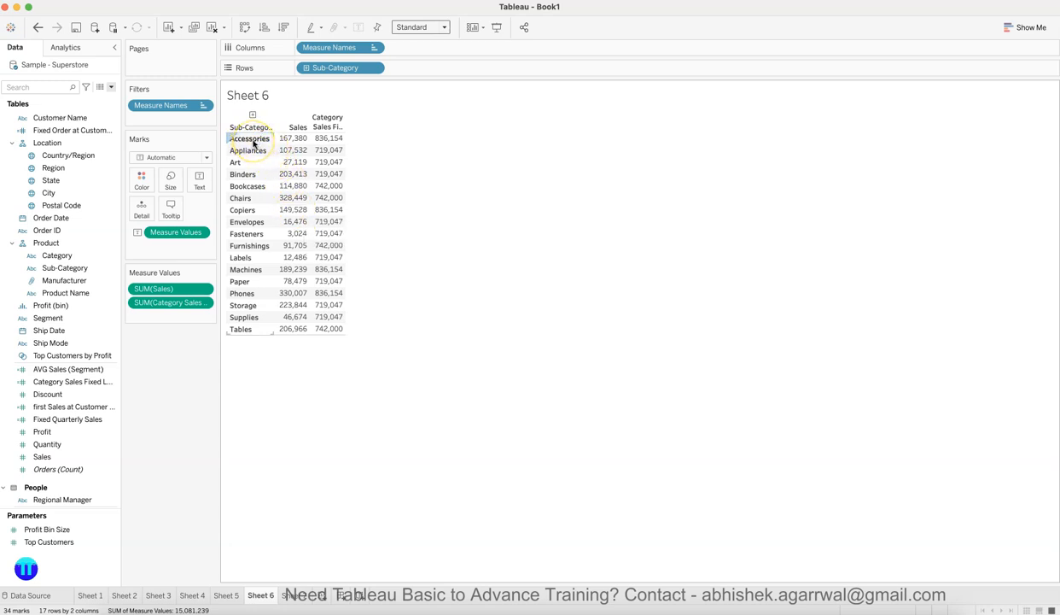
pyautogui.click(294, 595)
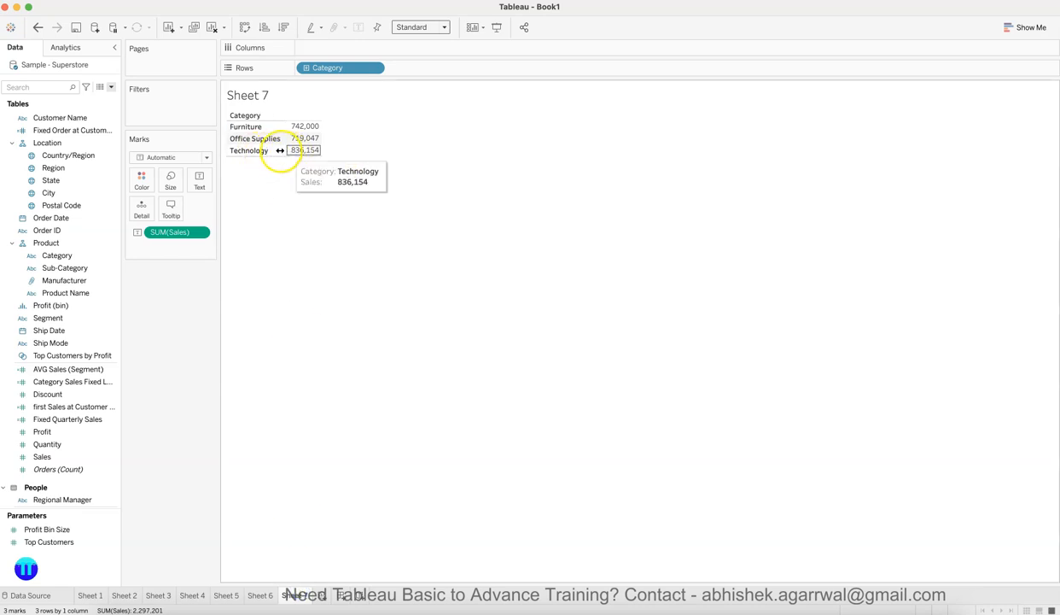
pyautogui.click(261, 595)
pyautogui.moveTo(333, 142)
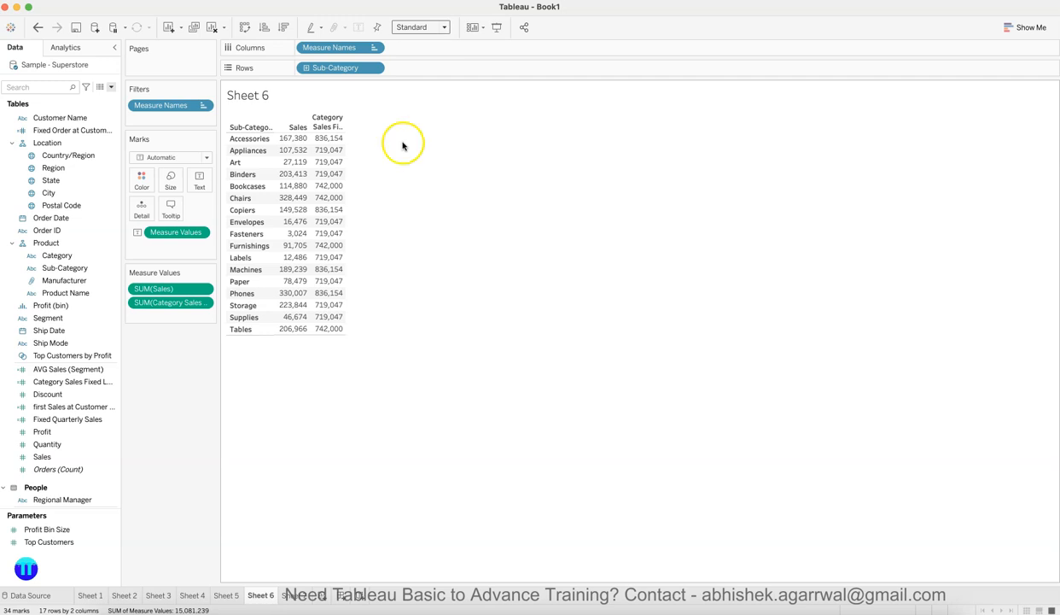
pyautogui.moveTo(294, 141)
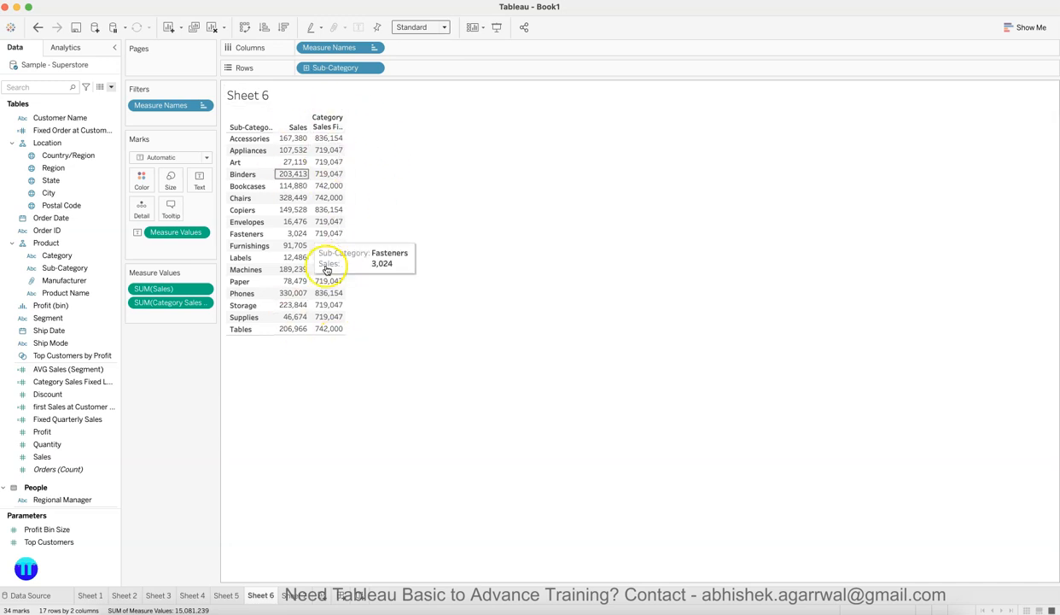
# Step: Convert the Sheet 6 table to horizontal bars and put Sales on a dual axis with Category Sales Fixed LOD
pyautogui.click(1020, 28)
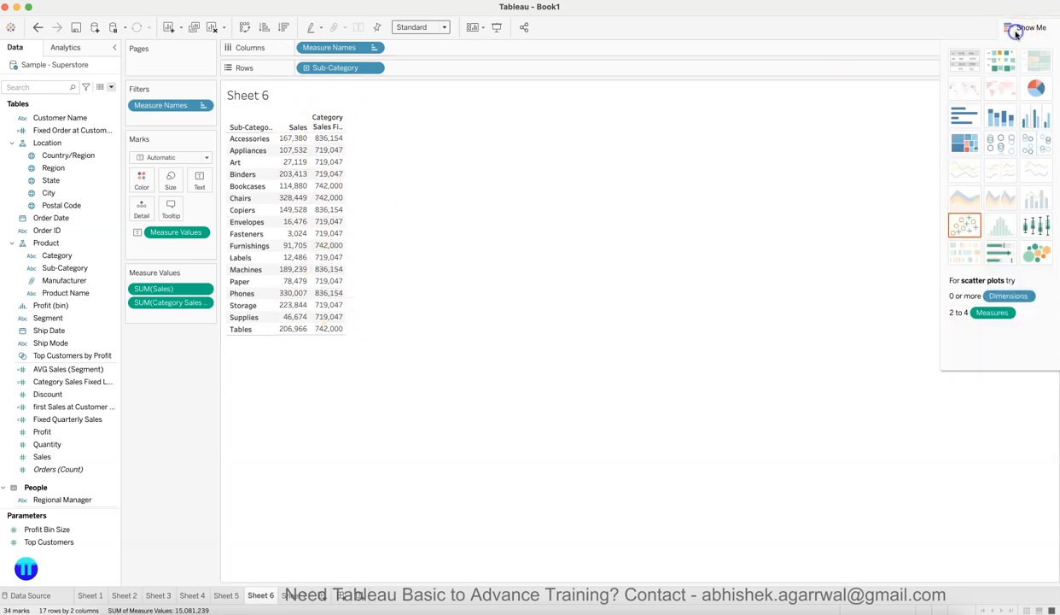
pyautogui.click(960, 122)
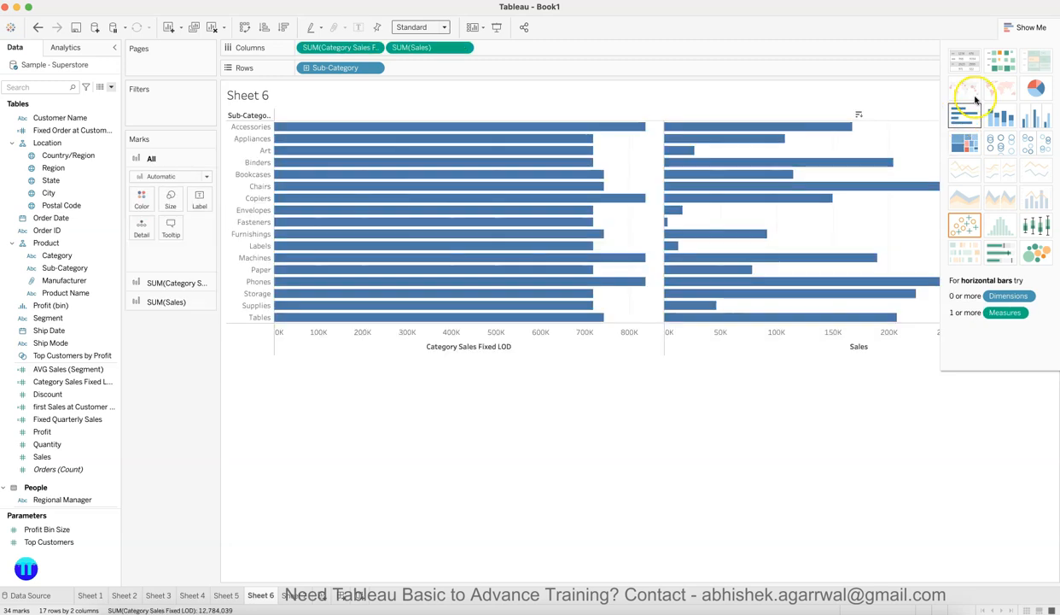
pyautogui.click(1023, 28)
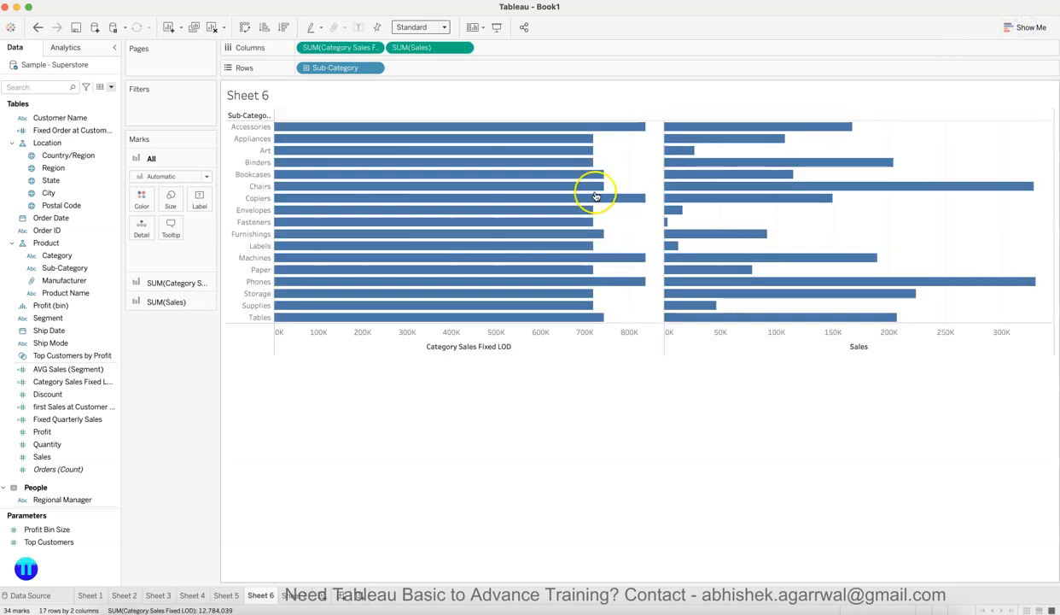
pyautogui.moveTo(587, 128)
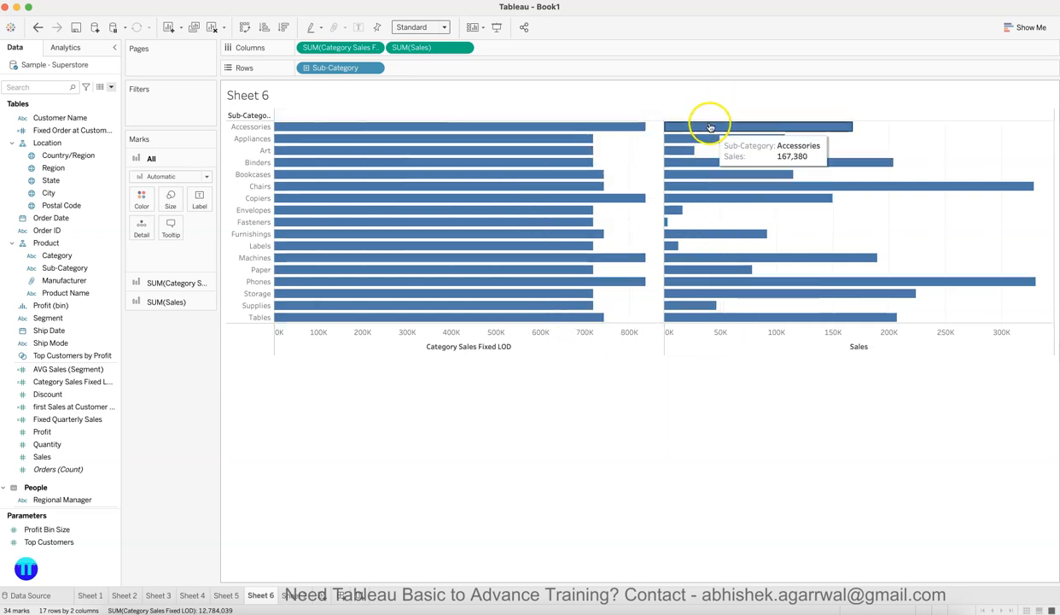
pyautogui.click(463, 50)
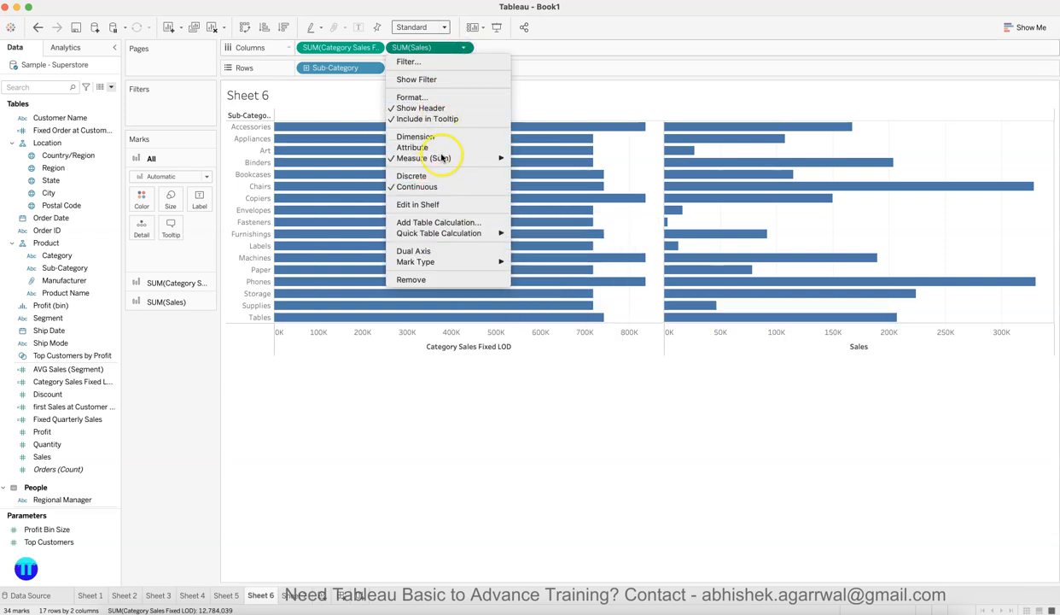
pyautogui.click(425, 250)
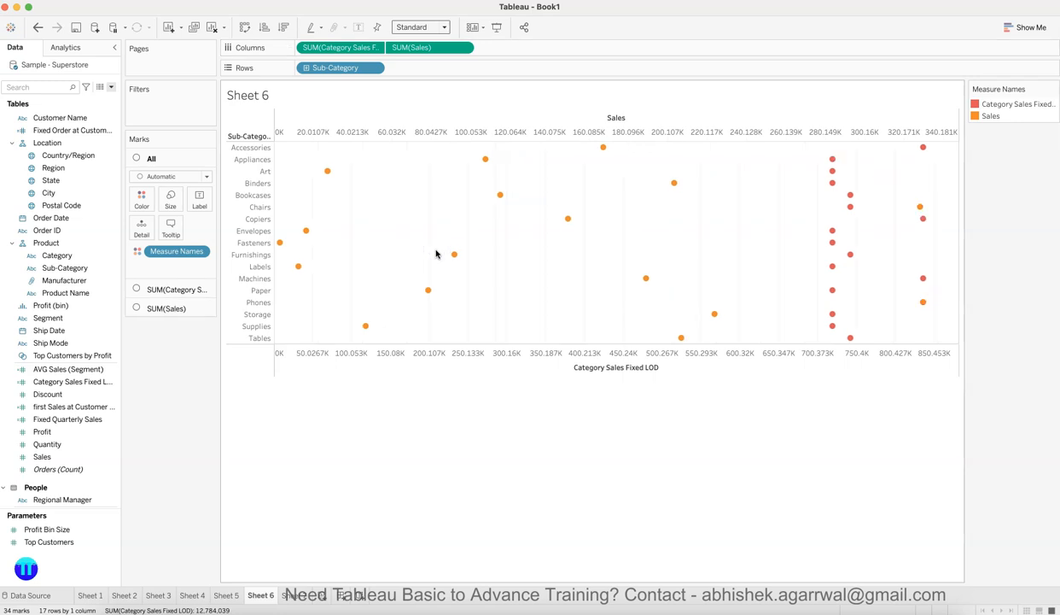
# Step: Set the mark type of the Category Sales Fixed LOD measure to Bar
pyautogui.click(179, 290)
pyautogui.click(166, 196)
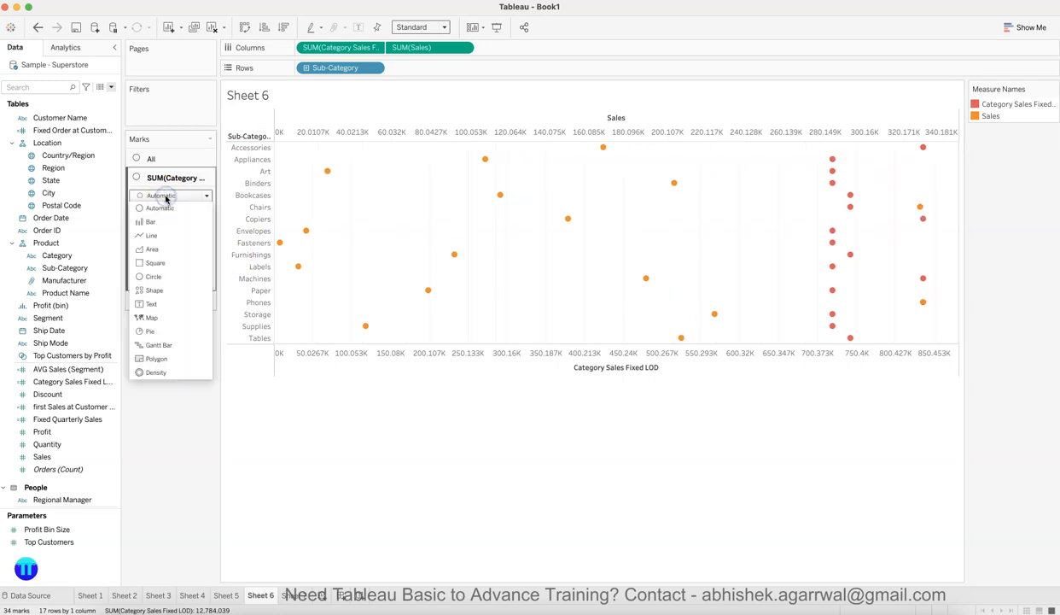
pyautogui.click(209, 531)
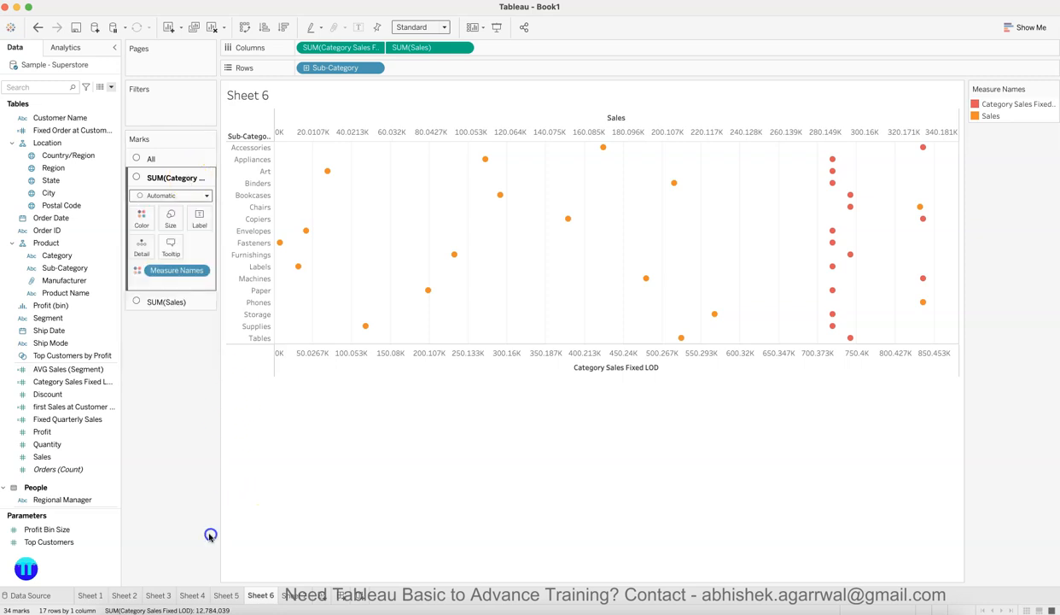
pyautogui.click(191, 195)
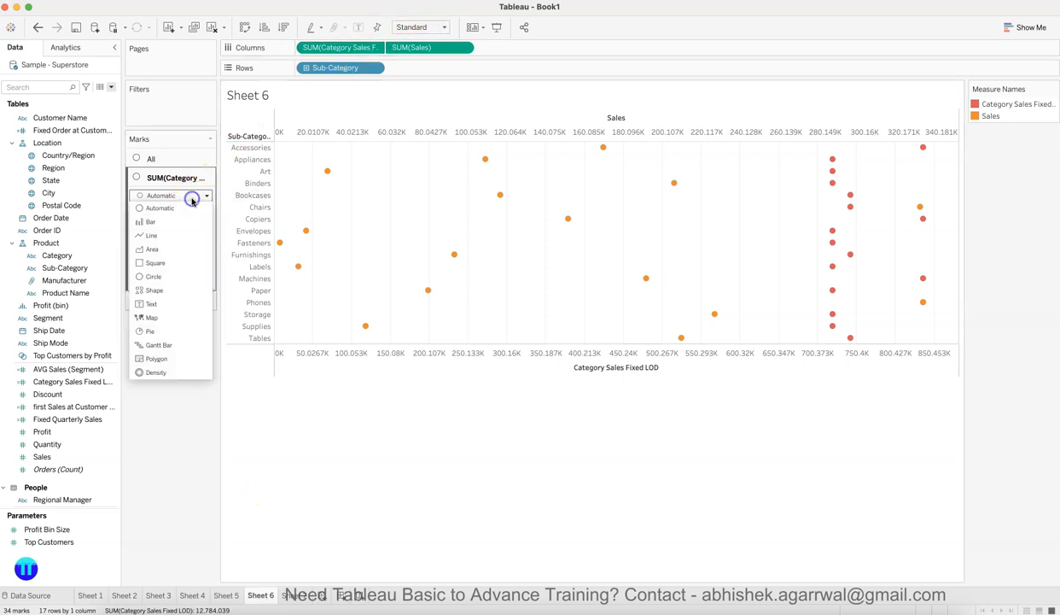
pyautogui.click(171, 224)
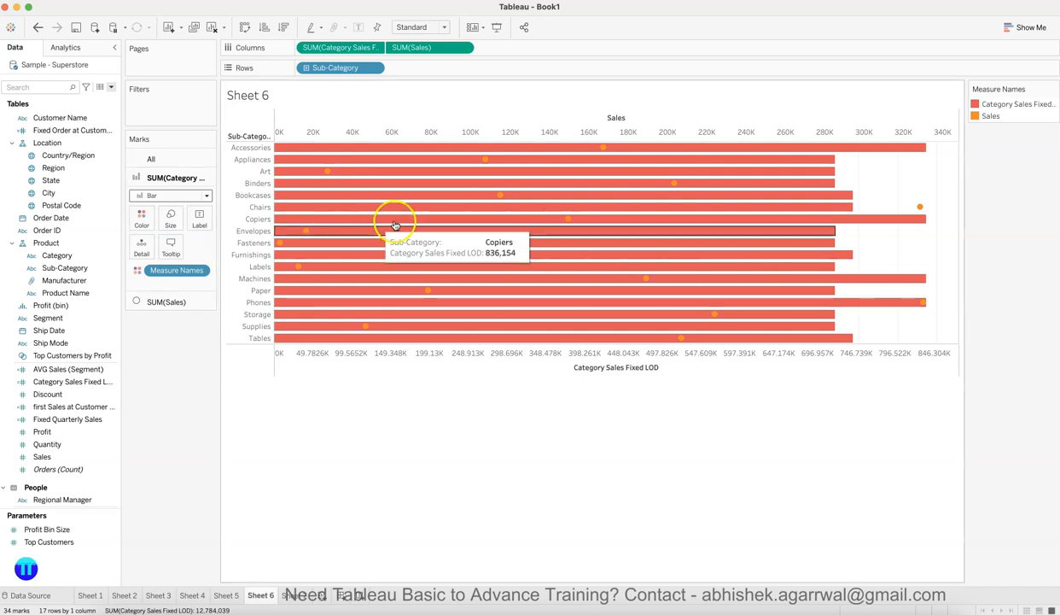
# Step: Color the Sales marks blue and the Category Sales Fixed LOD bars gray
pyautogui.click(190, 302)
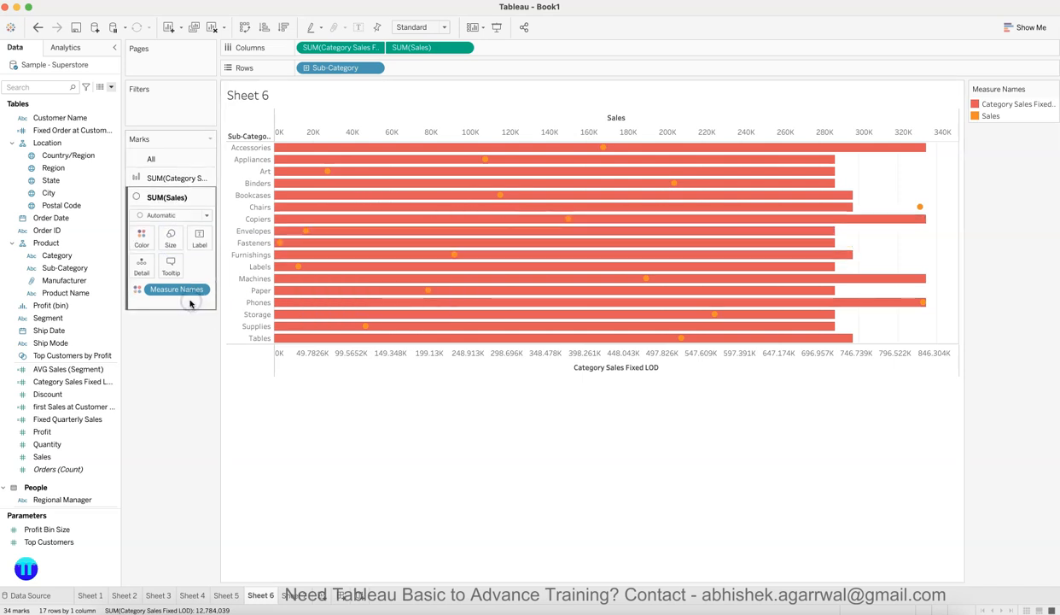
pyautogui.click(144, 241)
pyautogui.click(177, 276)
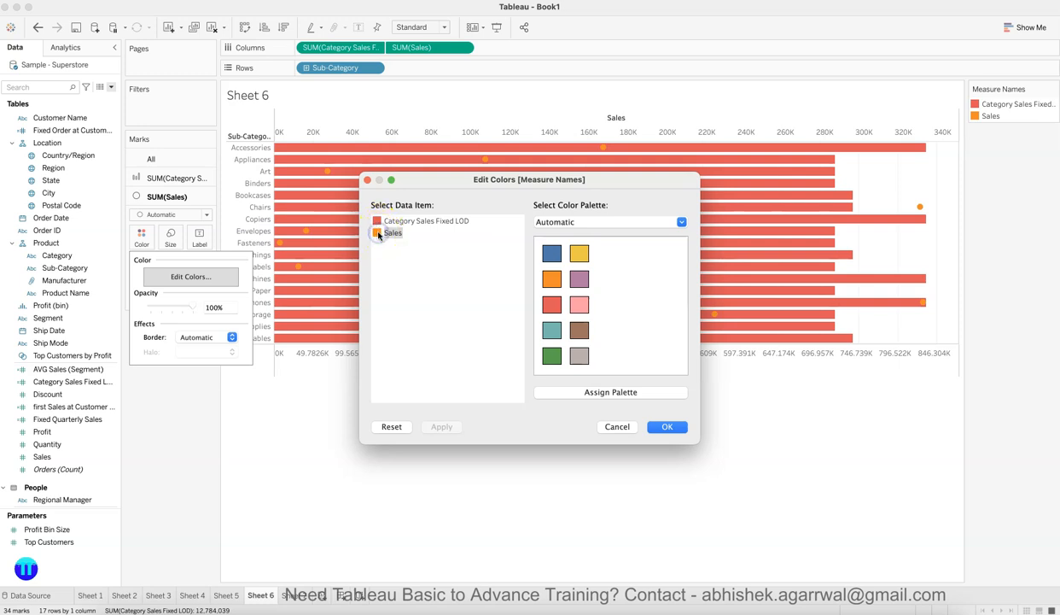
pyautogui.click(580, 356)
pyautogui.click(448, 428)
pyautogui.click(438, 432)
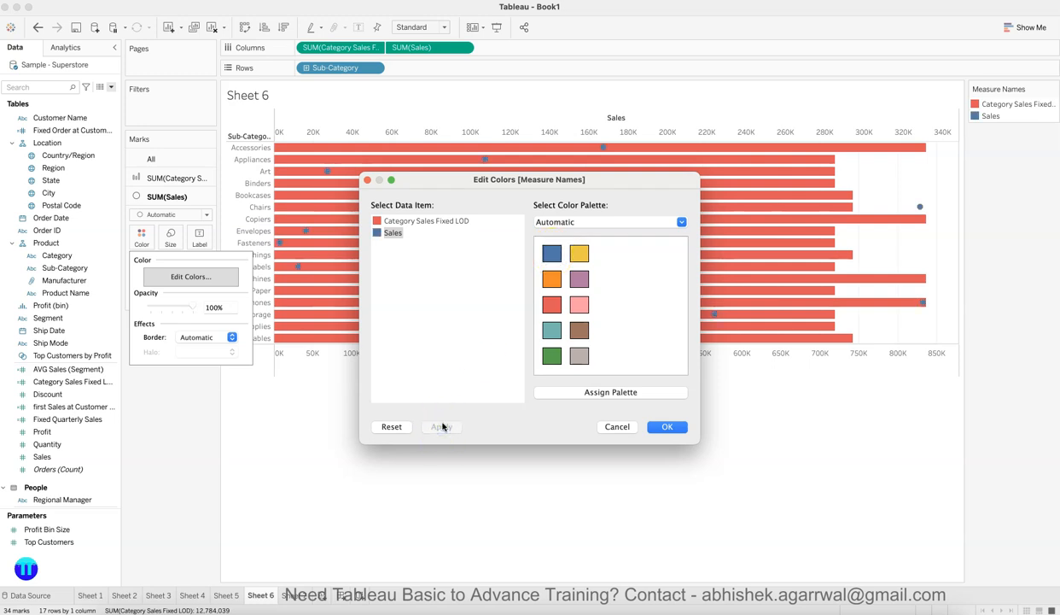
pyautogui.click(379, 221)
pyautogui.click(581, 362)
pyautogui.click(449, 427)
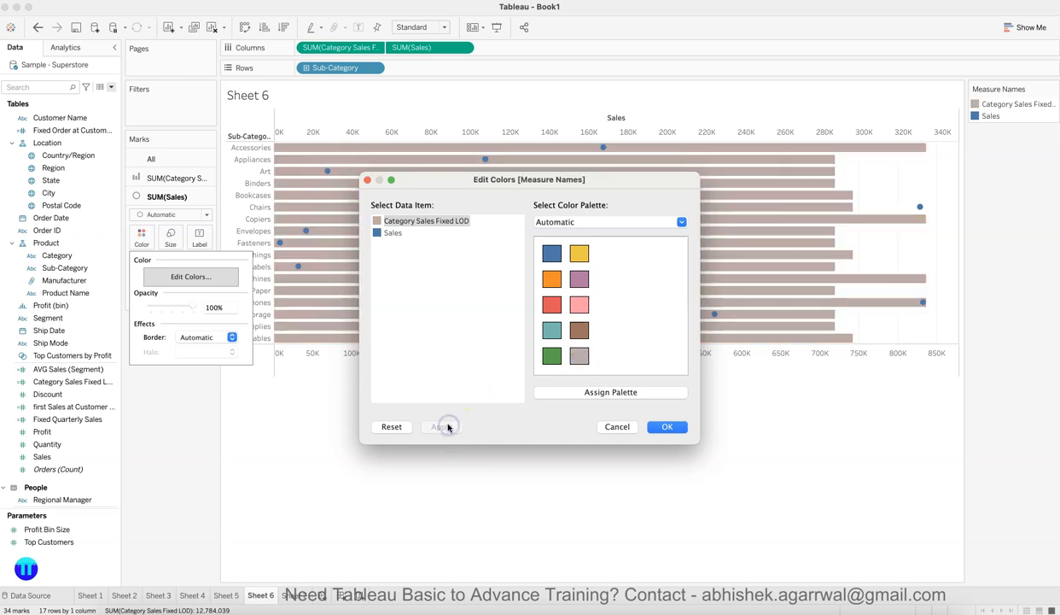
pyautogui.click(669, 427)
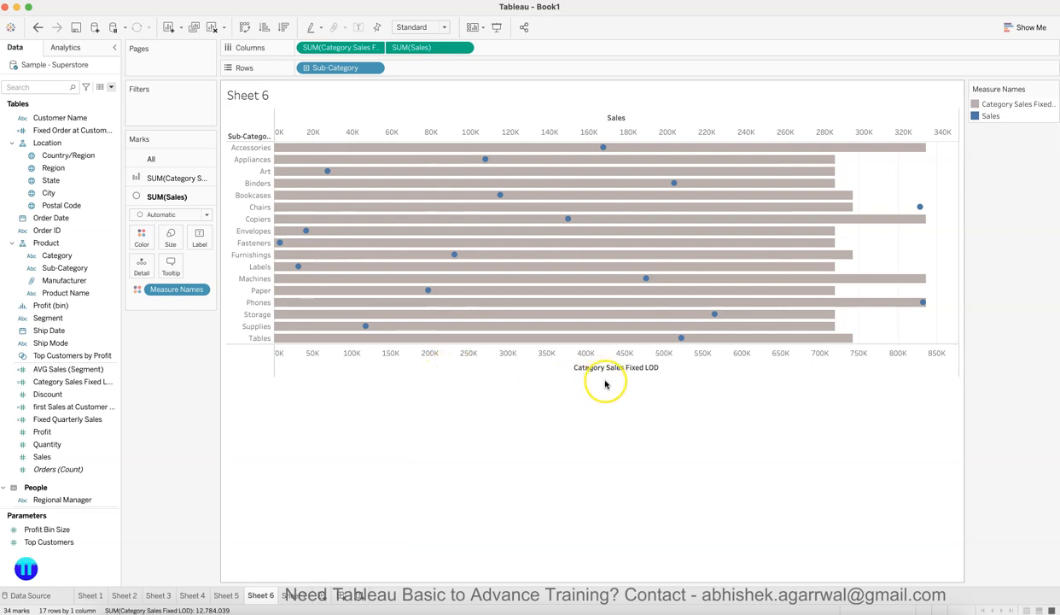
# Step: Increase the chart's height and synchronize the Category Sales Fixed LOD axis with the Sales axis
pyautogui.moveTo(604, 375); pyautogui.dragTo(601, 492)
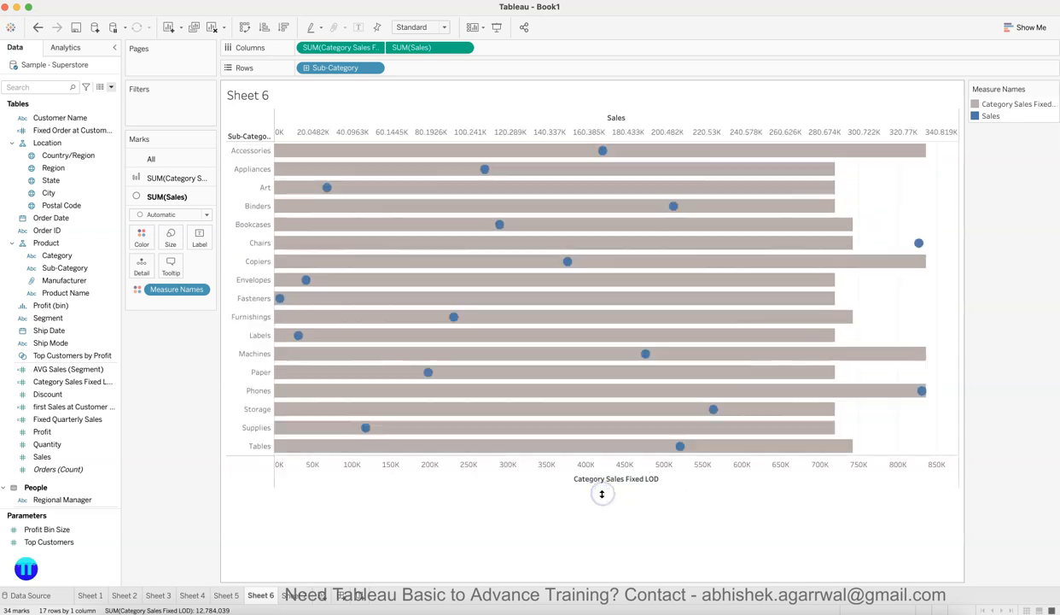
pyautogui.rightClick(531, 468)
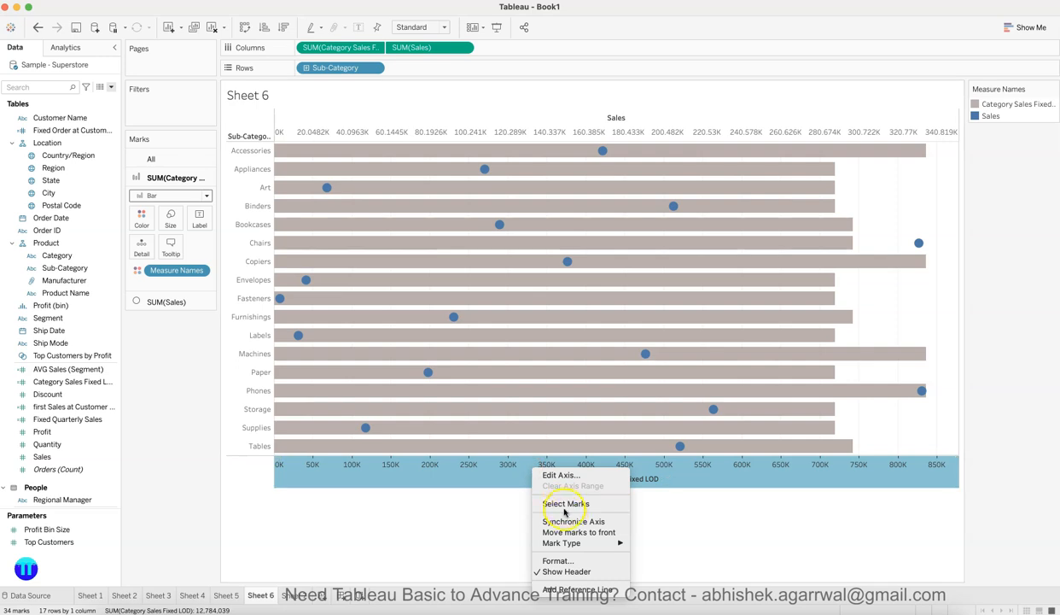
pyautogui.click(539, 523)
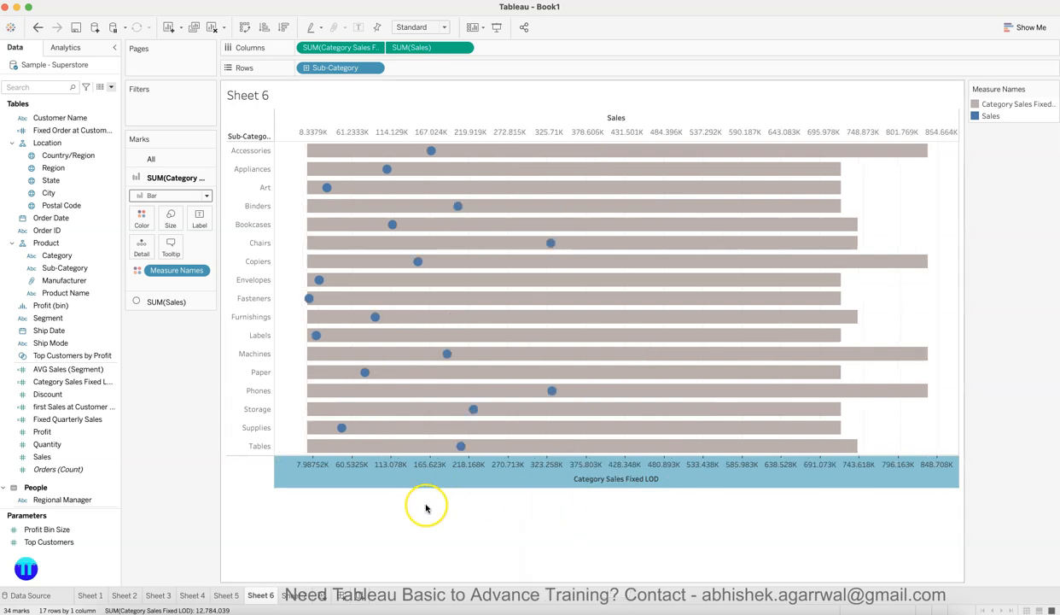
pyautogui.click(178, 391)
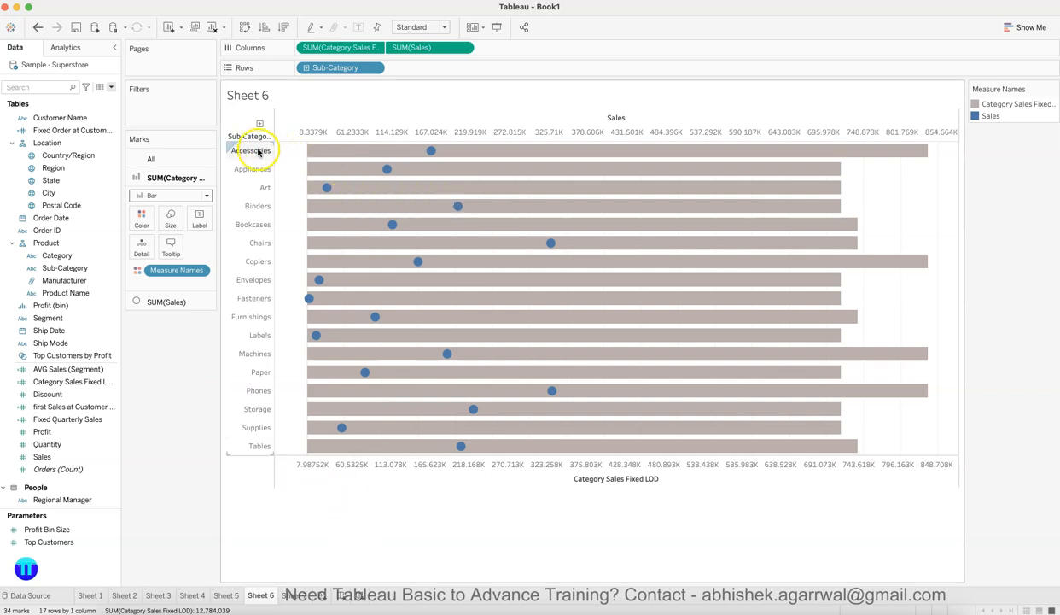
# Step: Examine the Sales marks for sub-categories such as Accessories, Art and Chairs against their category sales bars
pyautogui.moveTo(432, 152)
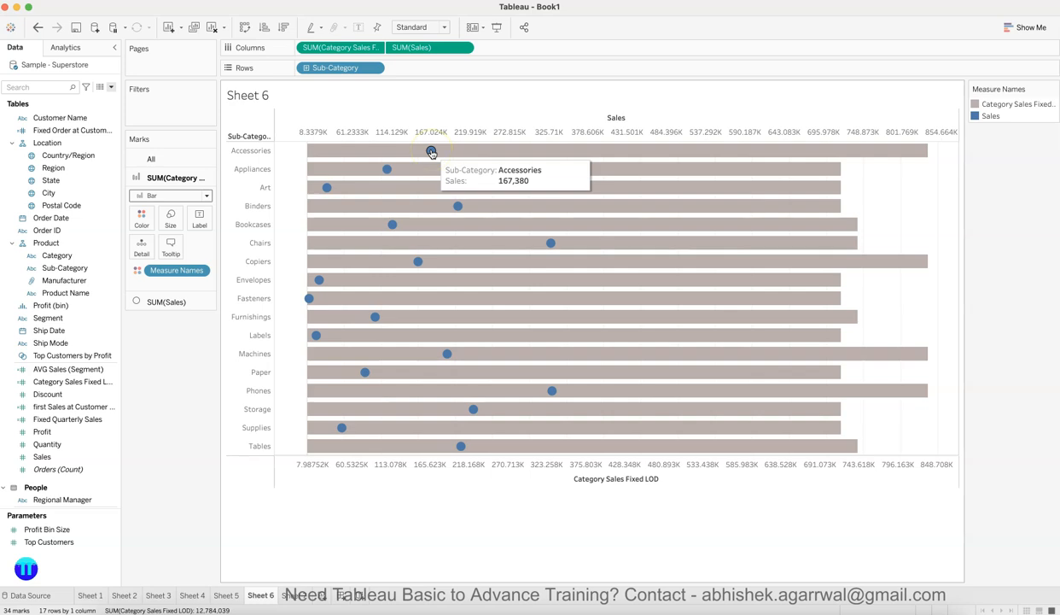
pyautogui.click(327, 189)
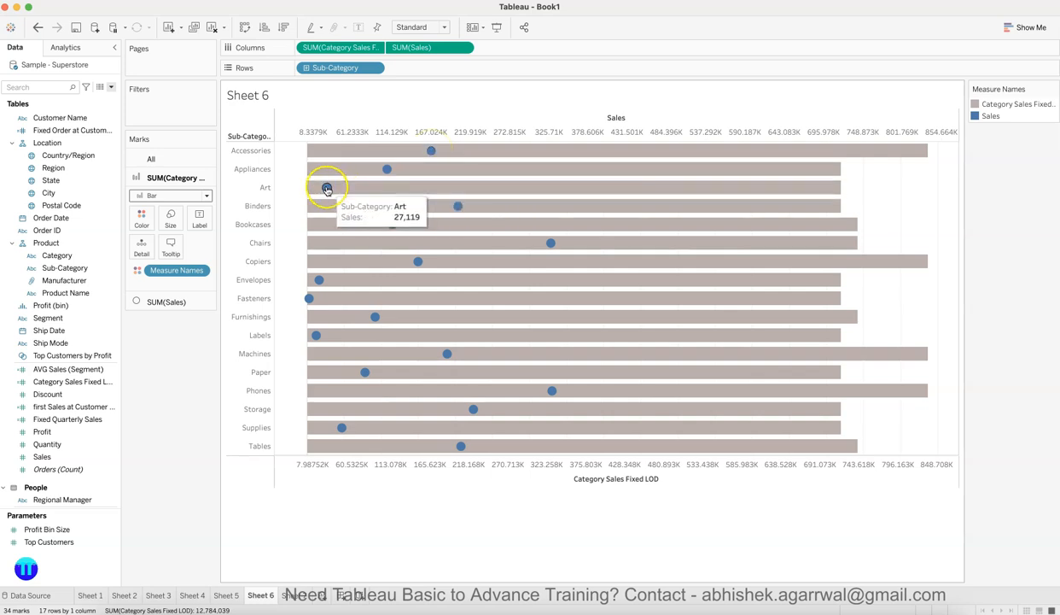
pyautogui.moveTo(551, 244)
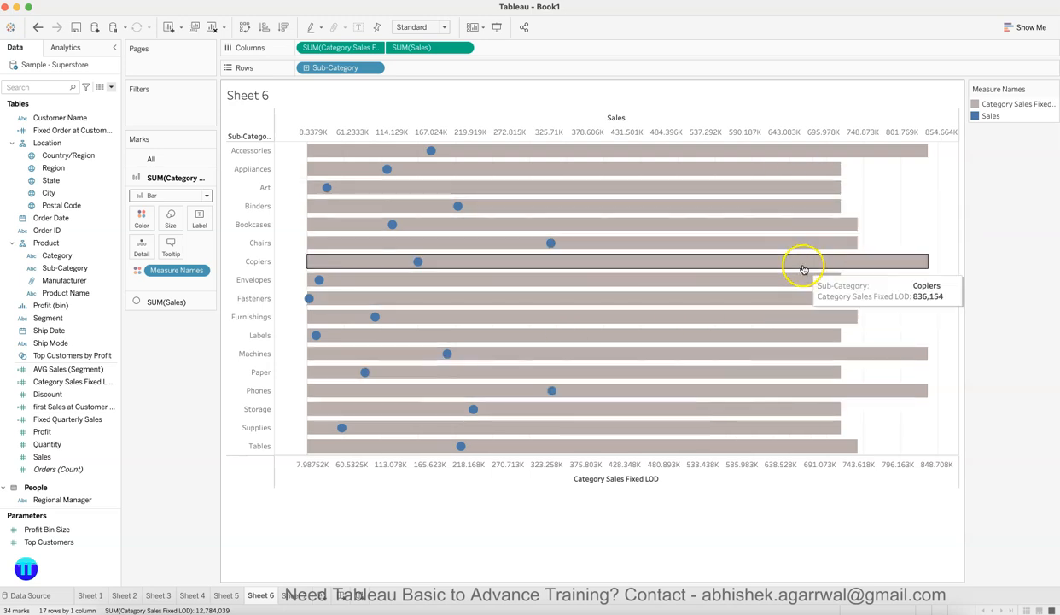
pyautogui.click(551, 246)
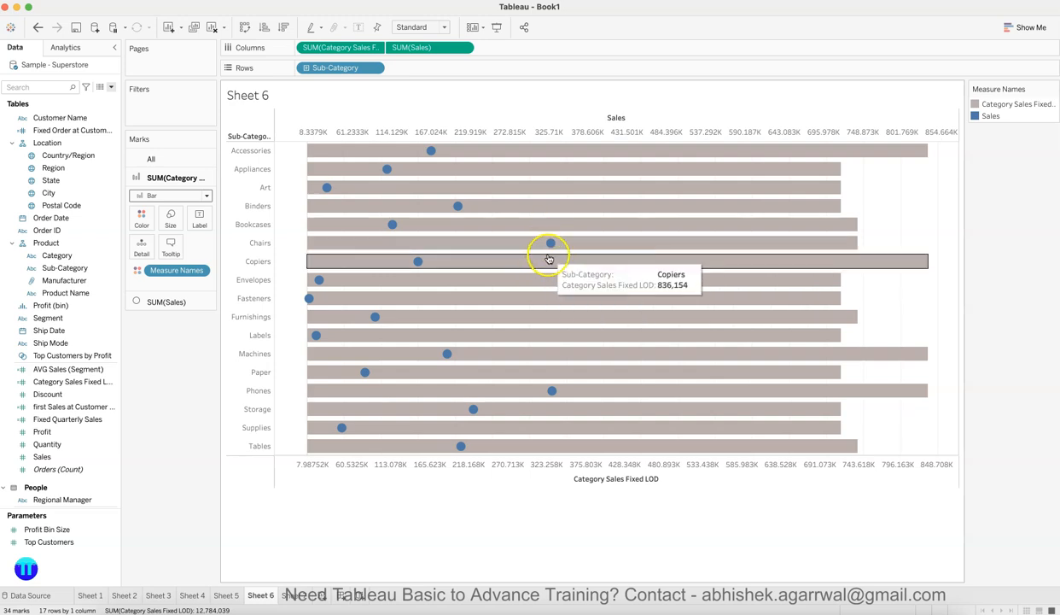
pyautogui.click(563, 251)
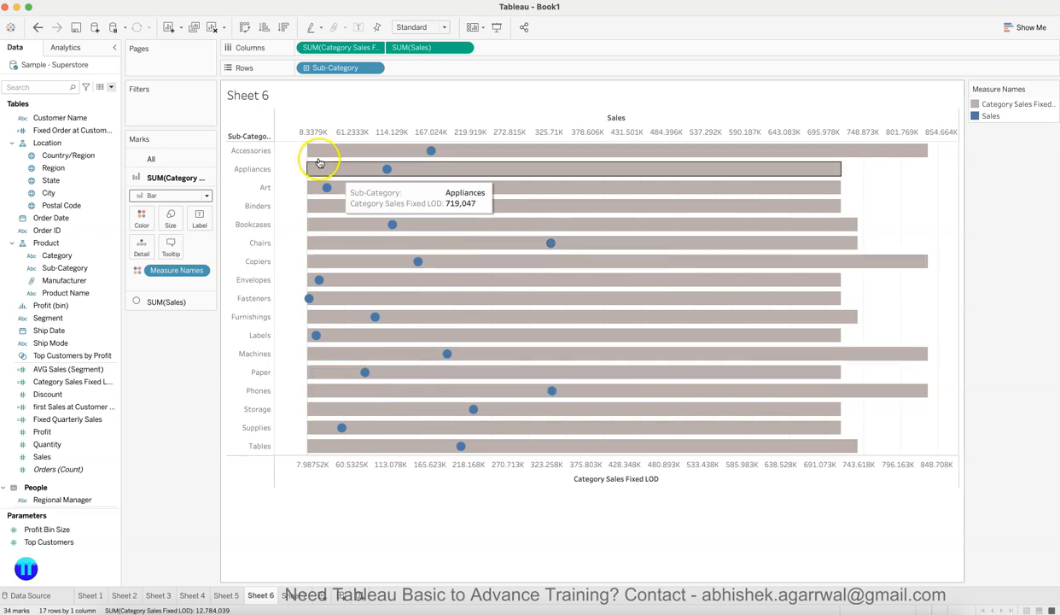
# Step: Convert the dual-axis chart on Sheet 6 back to a text table
pyautogui.click(1020, 30)
pyautogui.click(961, 60)
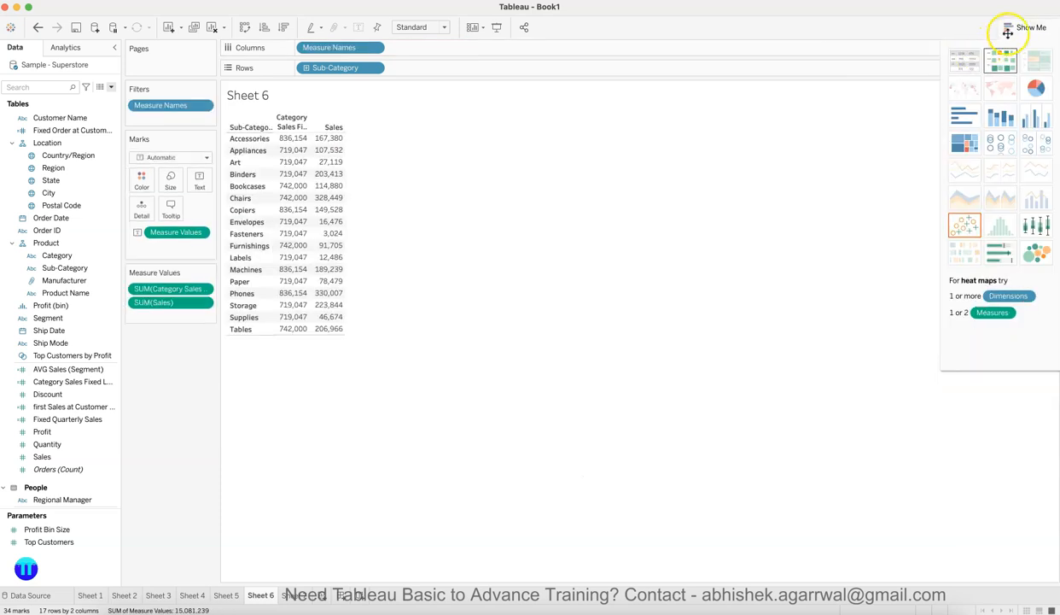
pyautogui.click(1027, 26)
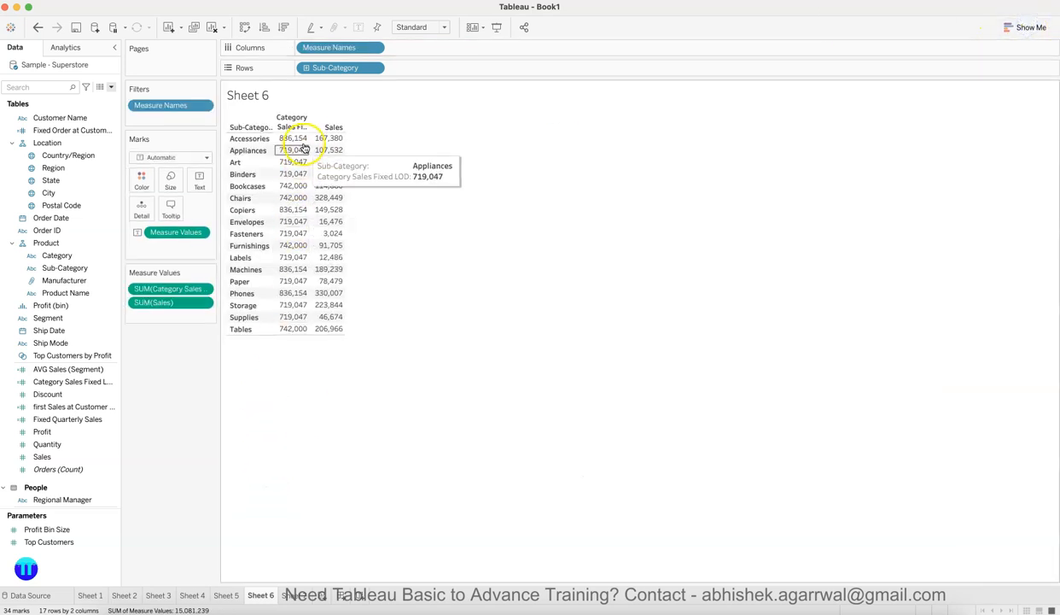
# Step: Create a new calculated field named Difference from Category
pyautogui.click(110, 86)
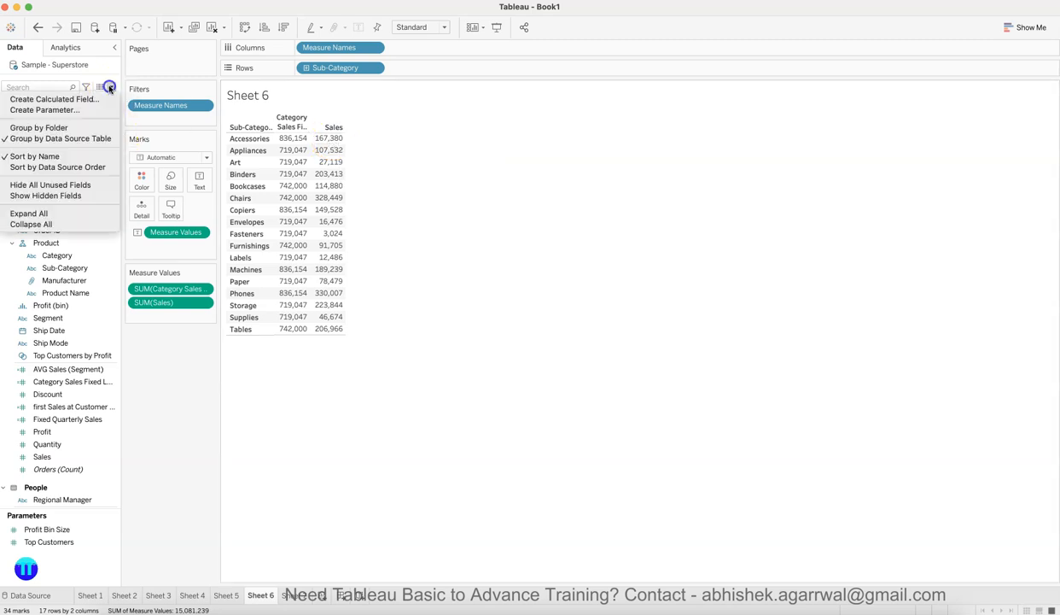
pyautogui.click(92, 101)
pyautogui.write('Differenc')
pyautogui.write('e from Caetgory')
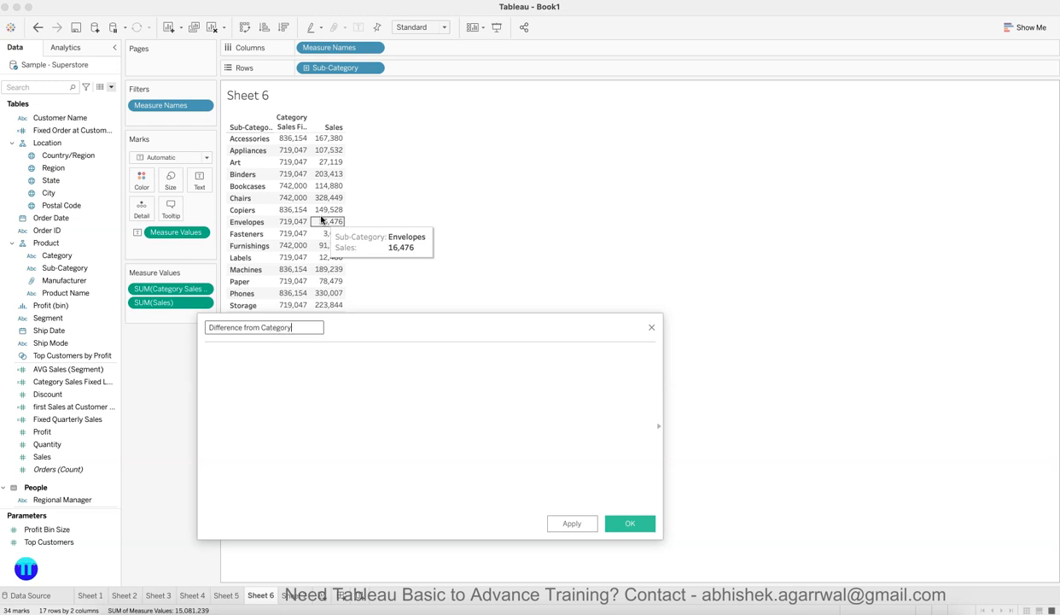
# Step: Begin the Difference from Category formula with SUM([Category Sales Fixed LOD])
pyautogui.press('Tab')
pyautogui.write('cate')
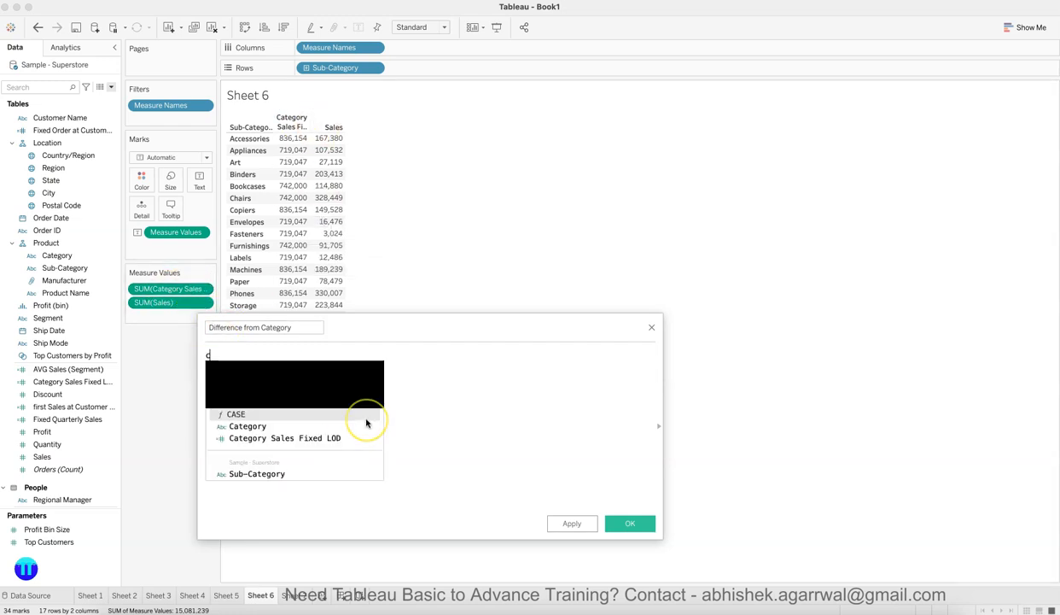
pyautogui.press('BackSpace')
pyautogui.press('BackSpace')
pyautogui.press('BackSpace')
pyautogui.press('BackSpace')
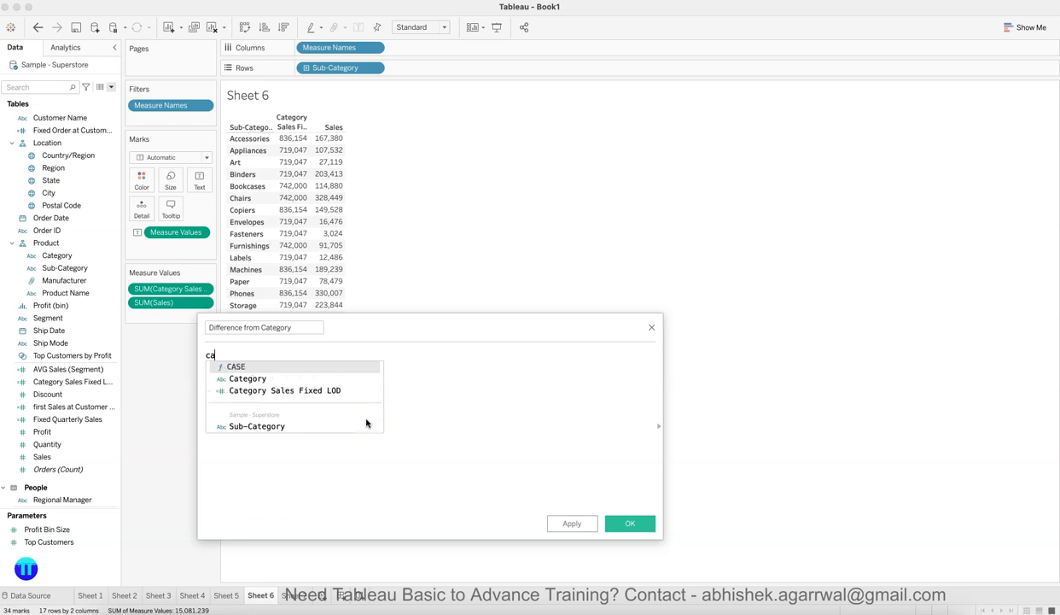
pyautogui.write('sum')
pyautogui.press('Return')
pyautogui.write('cate)')
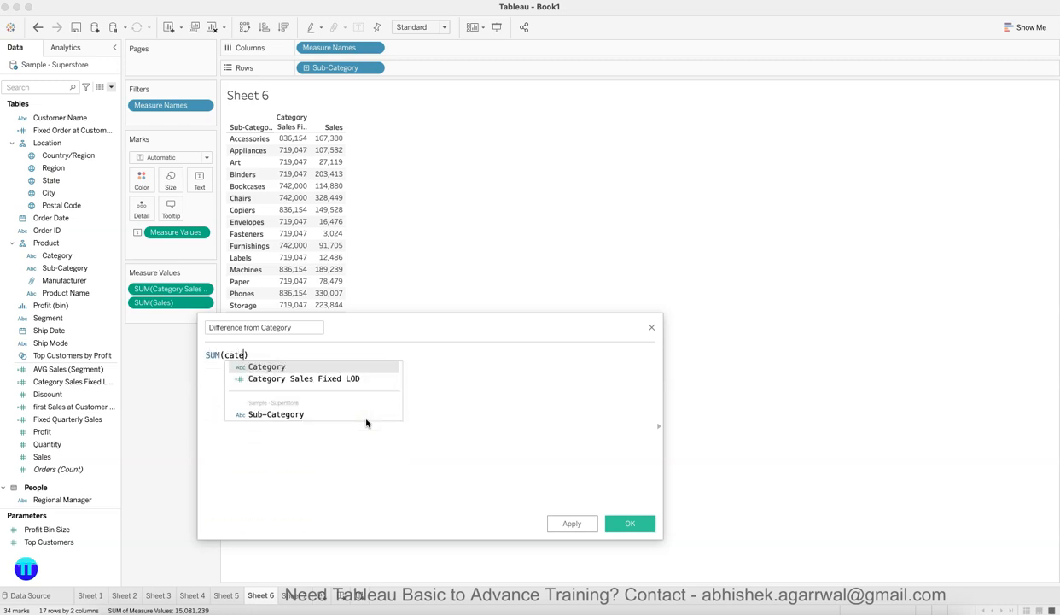
pyautogui.press('Down')
pyautogui.press('Return')
# Step: Subtract SUM([Sales]) in the Difference from Category formula and save the calculated field
pyautogui.write(') - su')
pyautogui.press('Return')
pyautogui.write('sal)')
pyautogui.press('Return')
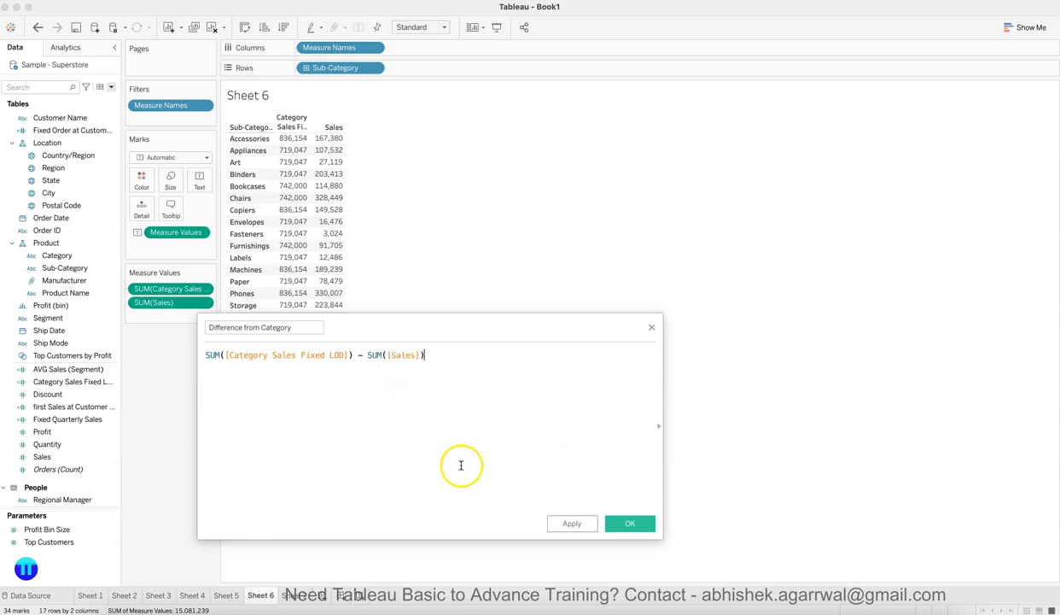
pyautogui.click(632, 522)
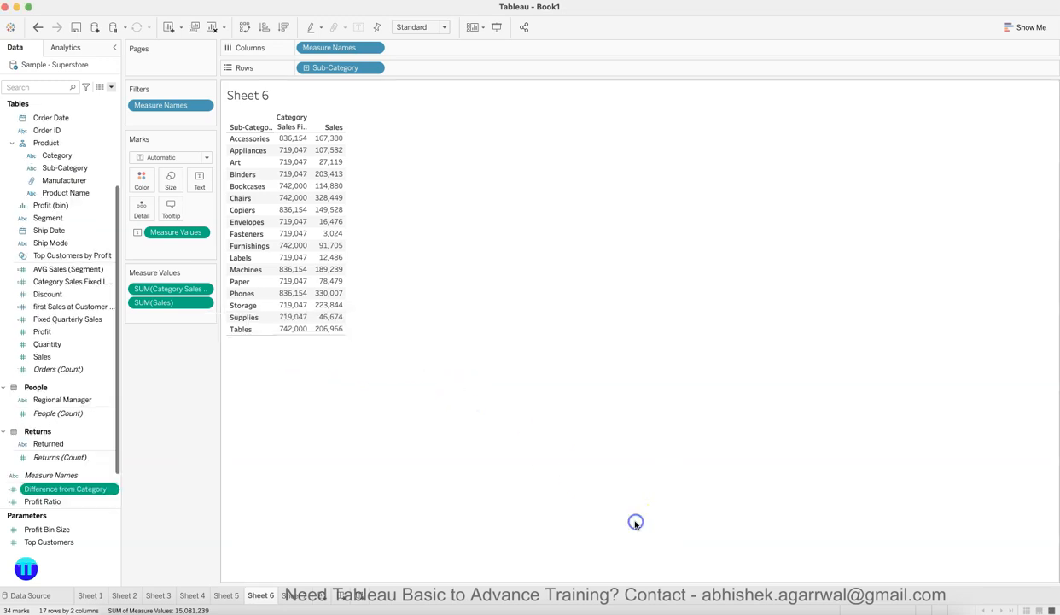
# Step: Add Difference from Category to the Sheet 6 table as a third measure and review the values by sub-category
pyautogui.moveTo(72, 492); pyautogui.dragTo(171, 318)
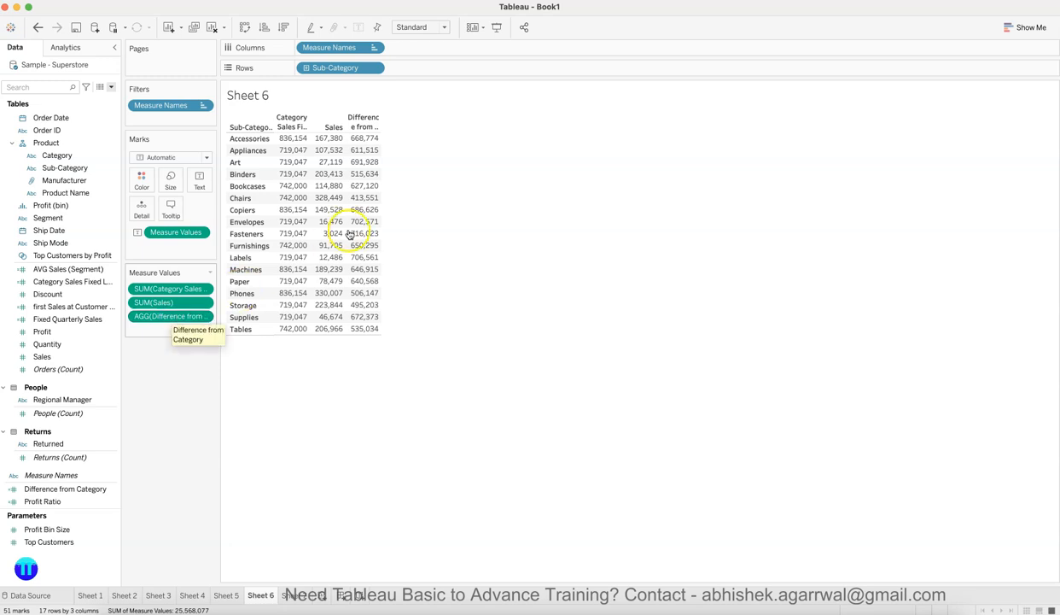
pyautogui.moveTo(374, 333)
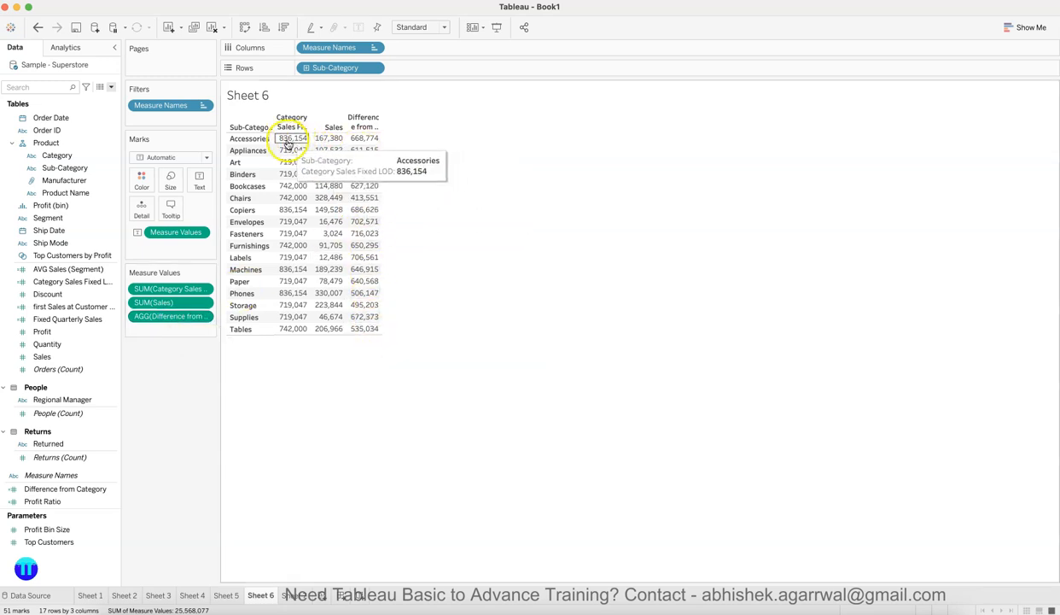
pyautogui.moveTo(328, 145)
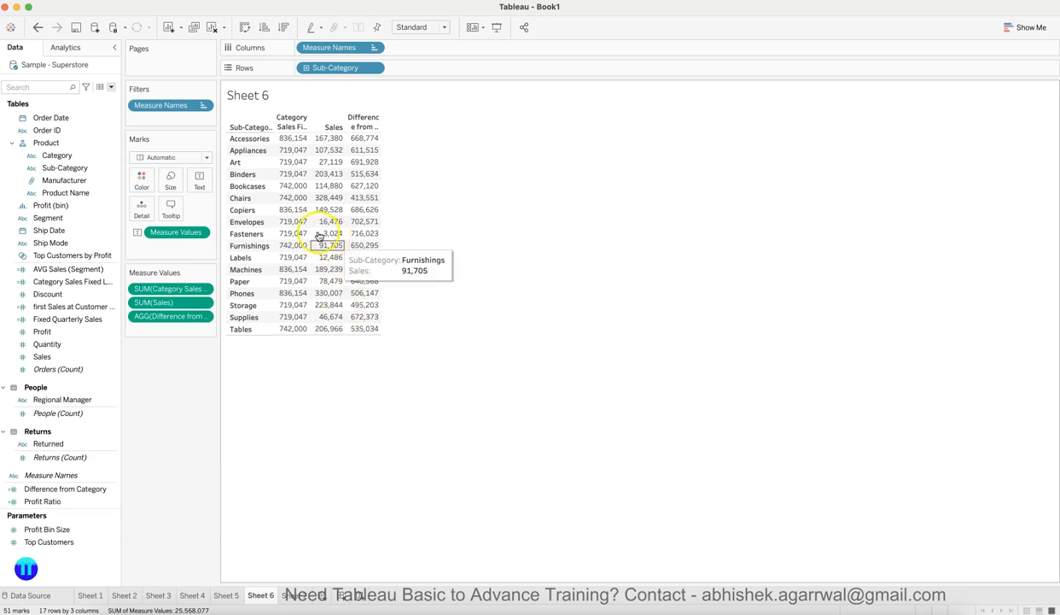
pyautogui.click(410, 255)
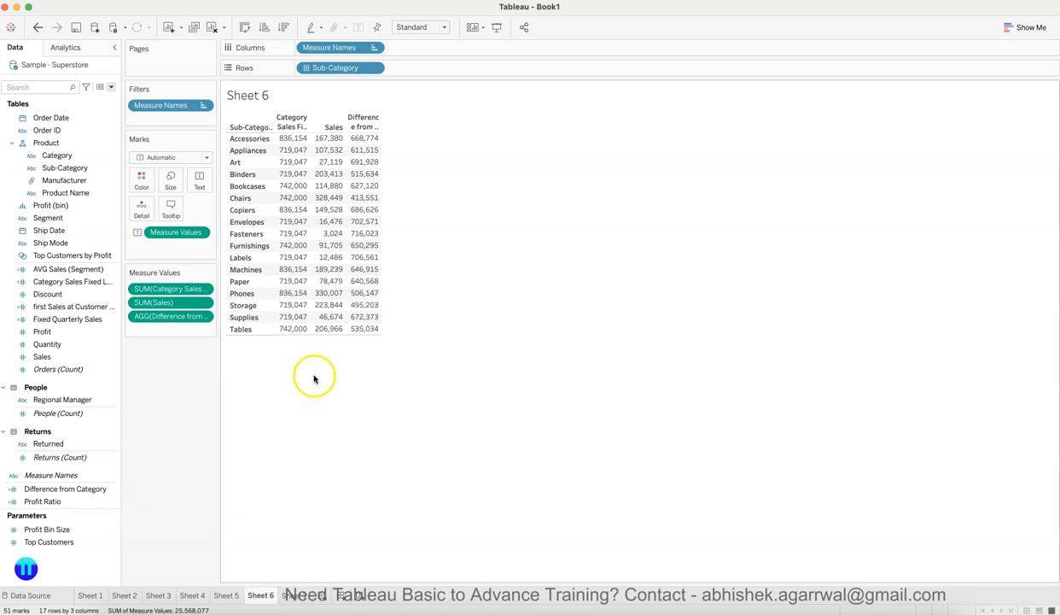
pyautogui.click(252, 138)
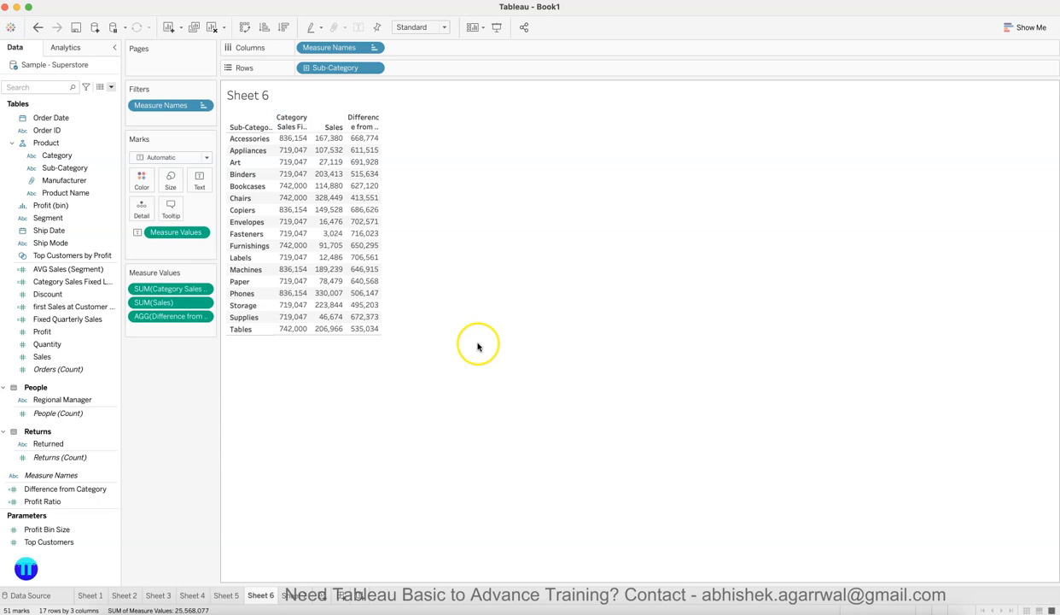
# Step: Replace the Sheet 6 title text with the heading "Practice Questions:"
pyautogui.click(264, 96)
pyautogui.doubleClick(264, 96)
pyautogui.press('super+a')
pyautogui.write('Pra')
pyautogui.press('BackSpace')
pyautogui.write('r')
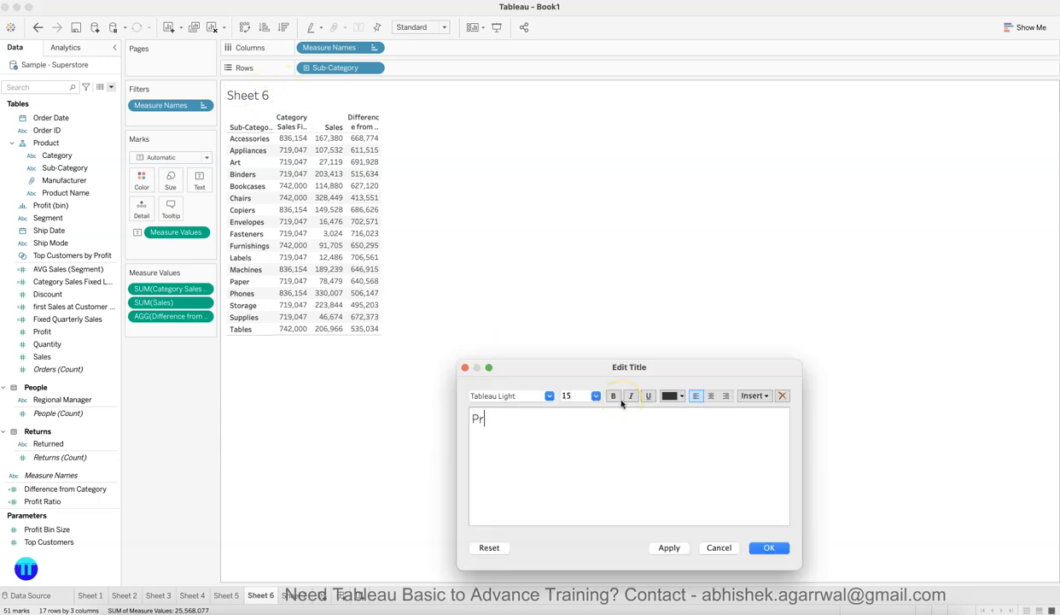
pyautogui.write('actice Questions:')
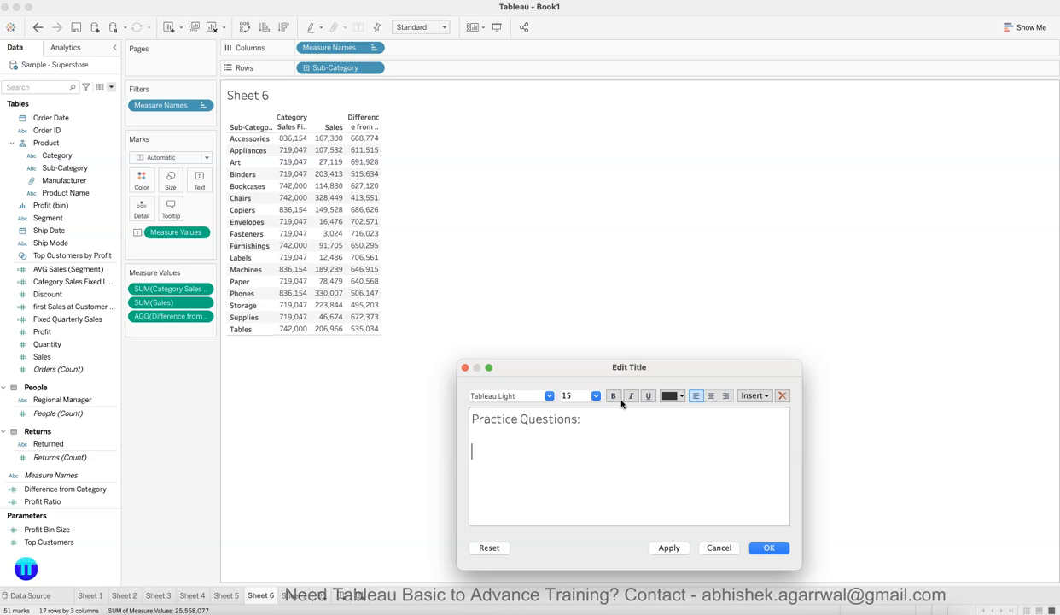
# Step: Add "Q1 : What is the sales of State and compare it with the respective region sales" and "Q2: Which month got the highest sales in the quarter?"
pyautogui.write('Q1 : What is the sales of State and compare it with the respective region sales Q2: Which month got the highest sales in the quarter?')
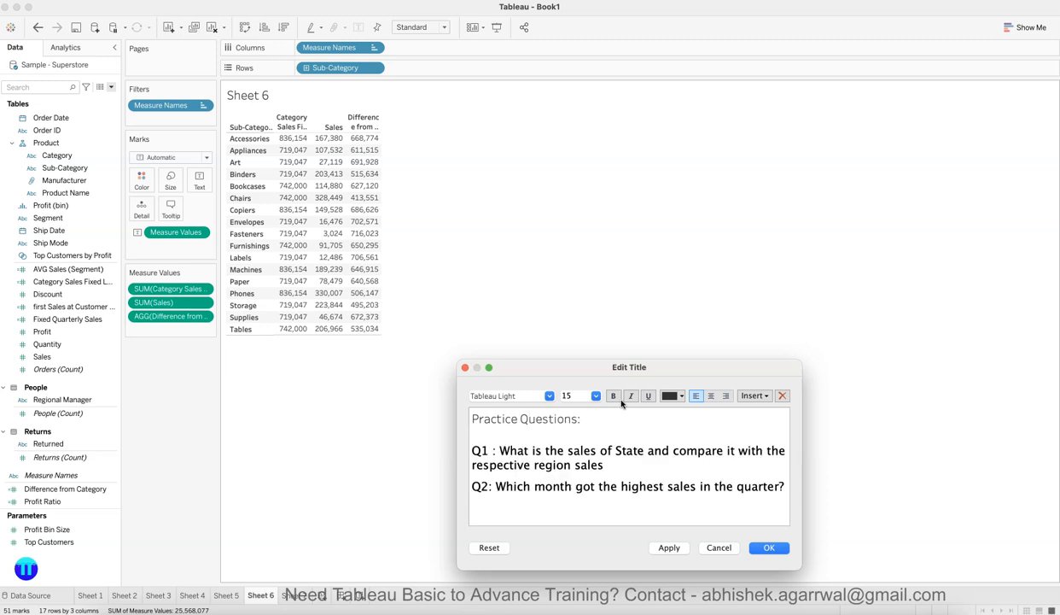
pyautogui.click(780, 550)
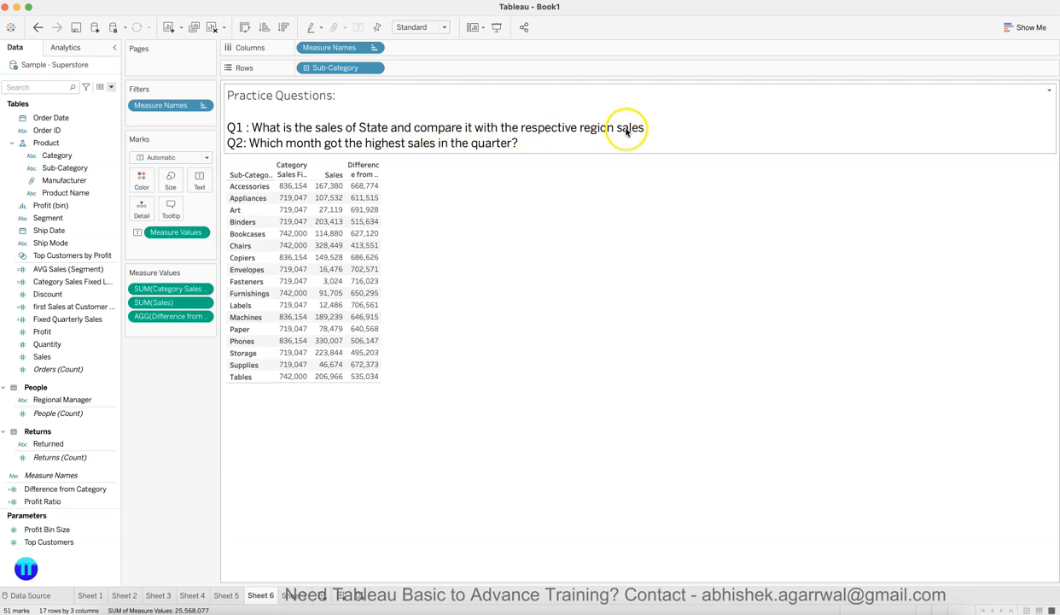
pyautogui.scroll(1, 96, 247)
pyautogui.scroll(5, 96, 245)
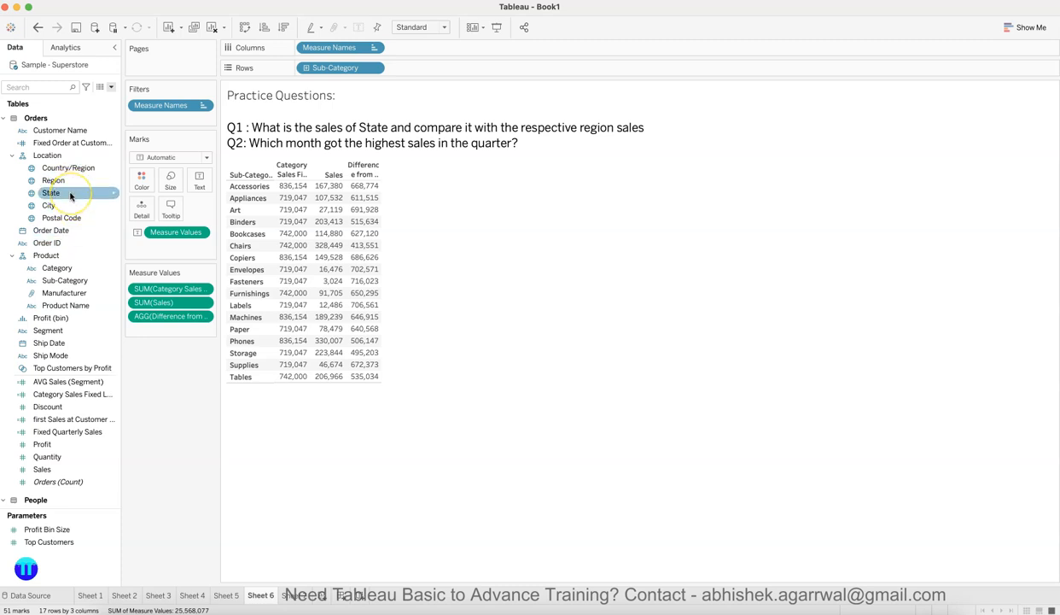
pyautogui.moveTo(53, 193); pyautogui.dragTo(248, 385)
pyautogui.moveTo(342, 369)
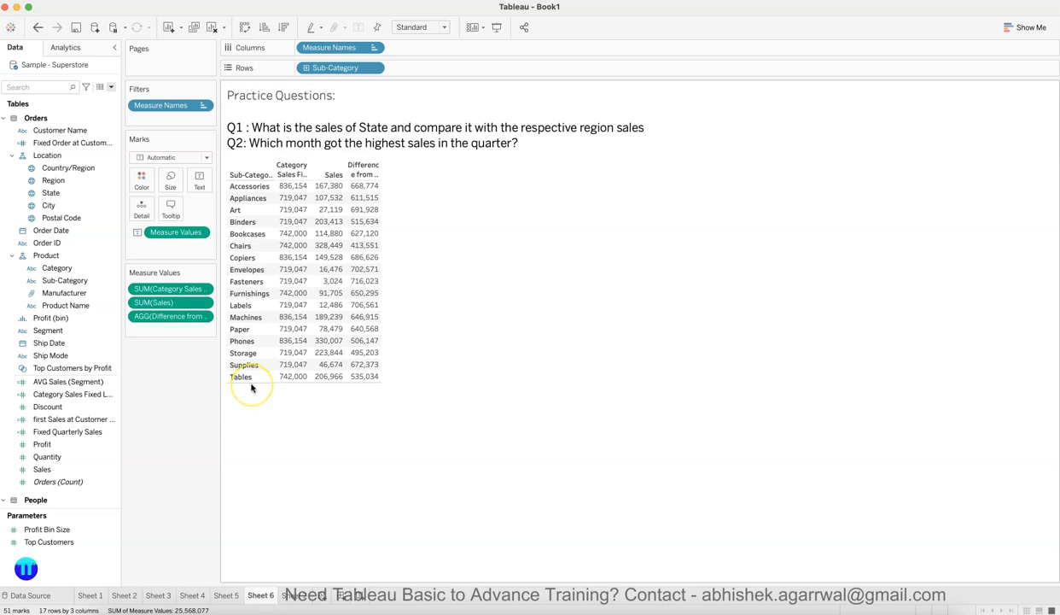
# Step: Examine the distinct order counts on Sheet 2 for Fixed Order at Customer ID groups such as 3, 4, 7 and 17
pyautogui.click(125, 595)
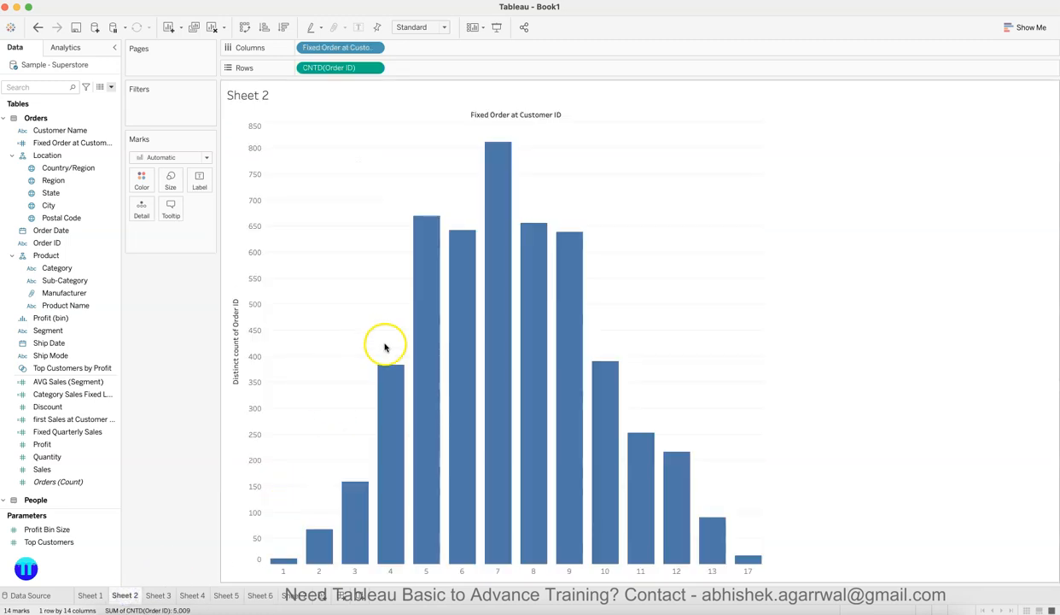
pyautogui.moveTo(388, 365)
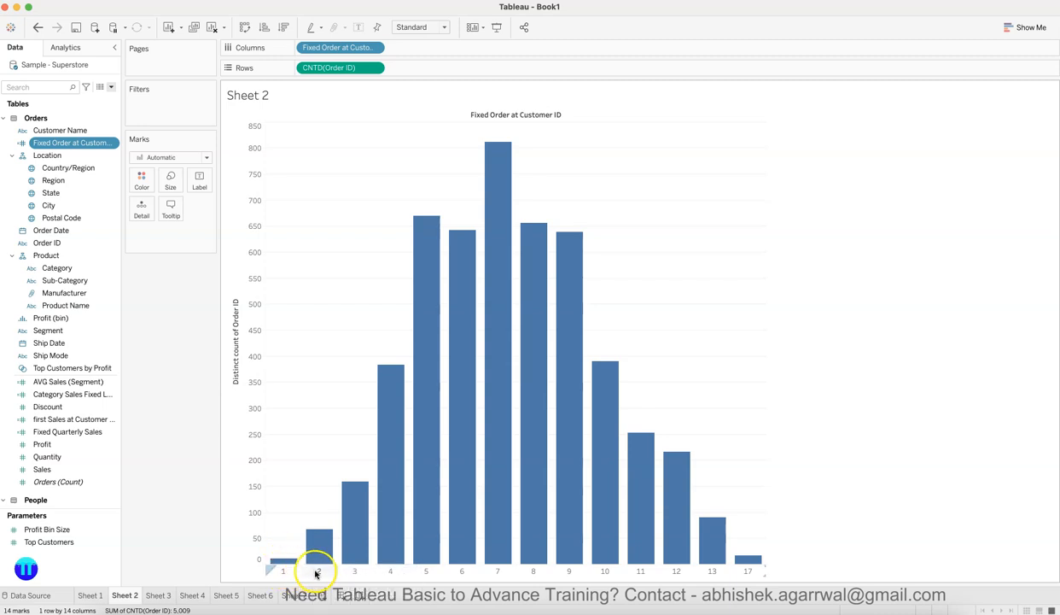
pyautogui.moveTo(354, 494)
pyautogui.moveTo(502, 565)
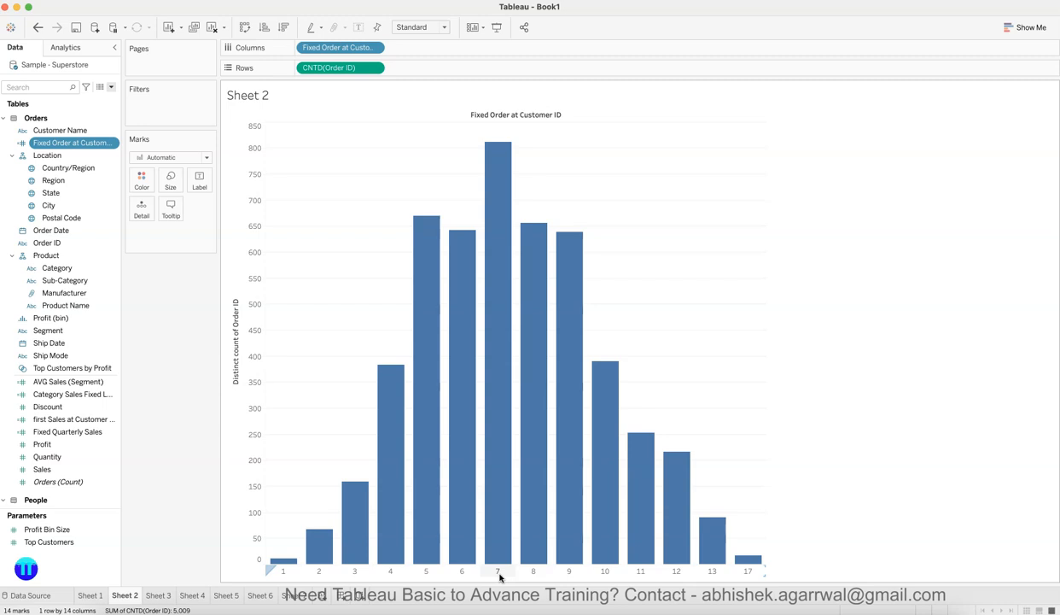
pyautogui.moveTo(748, 567)
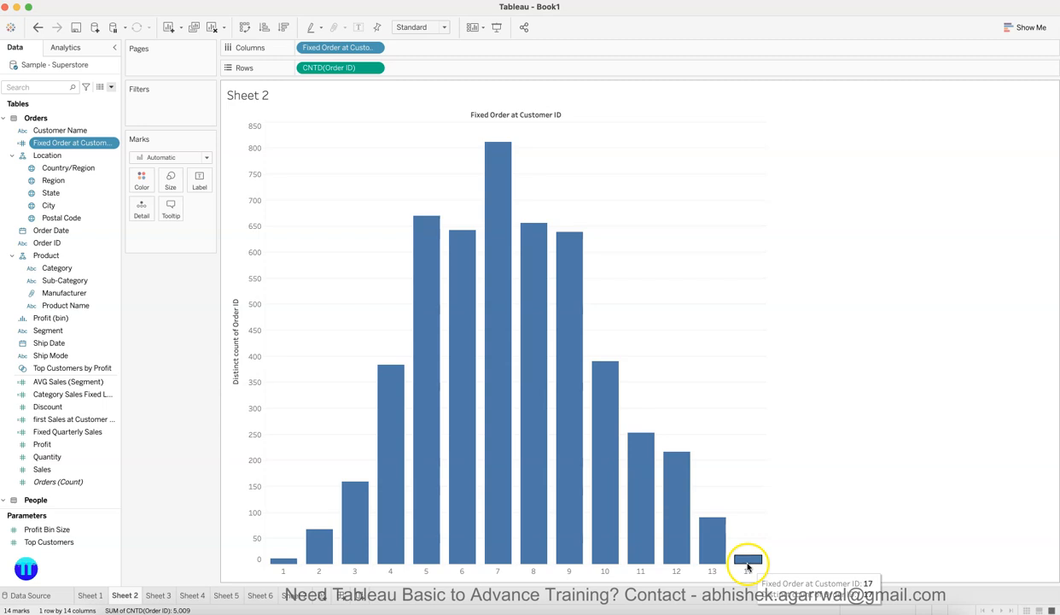
pyautogui.click(750, 573)
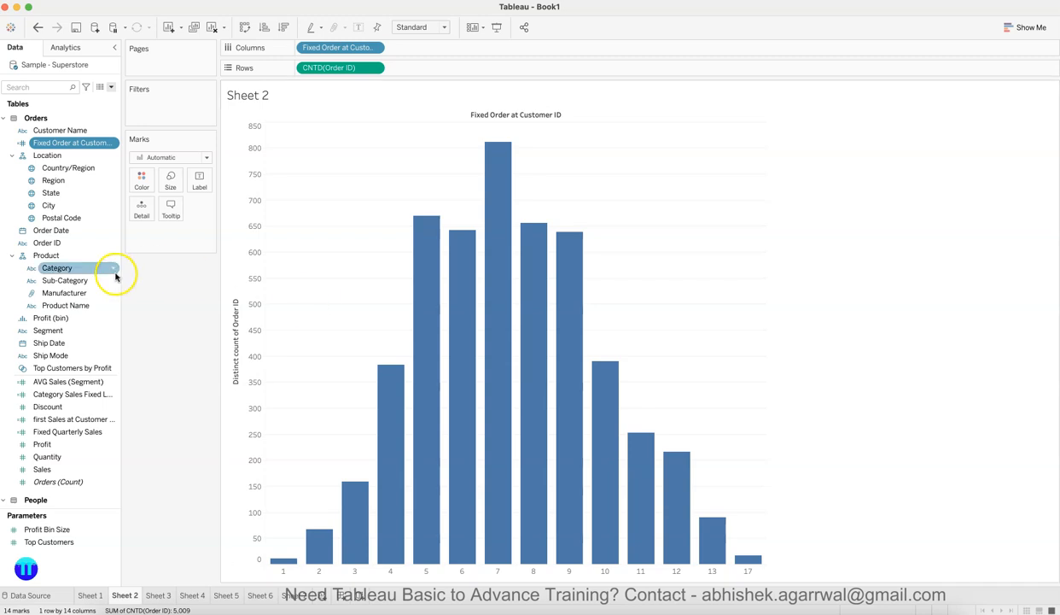
pyautogui.click(62, 245)
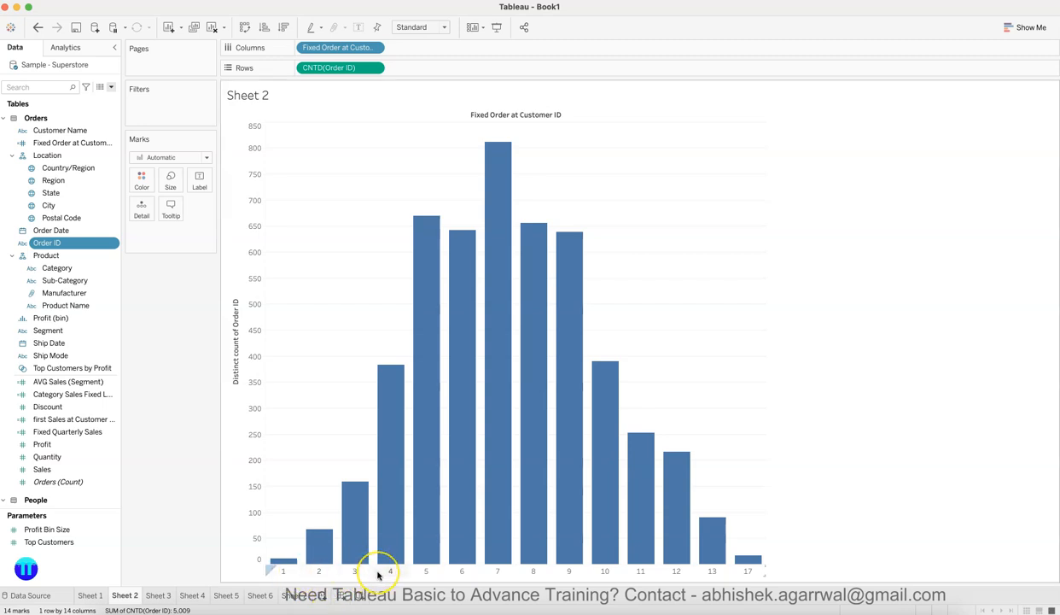
pyautogui.moveTo(389, 389)
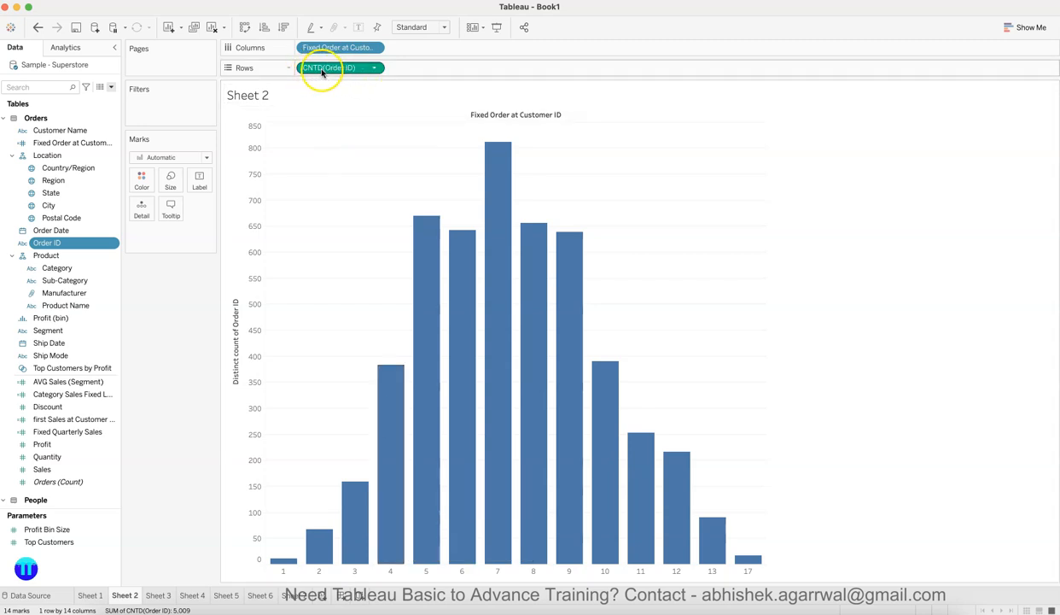
# Step: Add a new worksheet and create a calculated field named Order at Customer Level (Fixed)
pyautogui.click(326, 595)
pyautogui.click(110, 86)
pyautogui.click(99, 95)
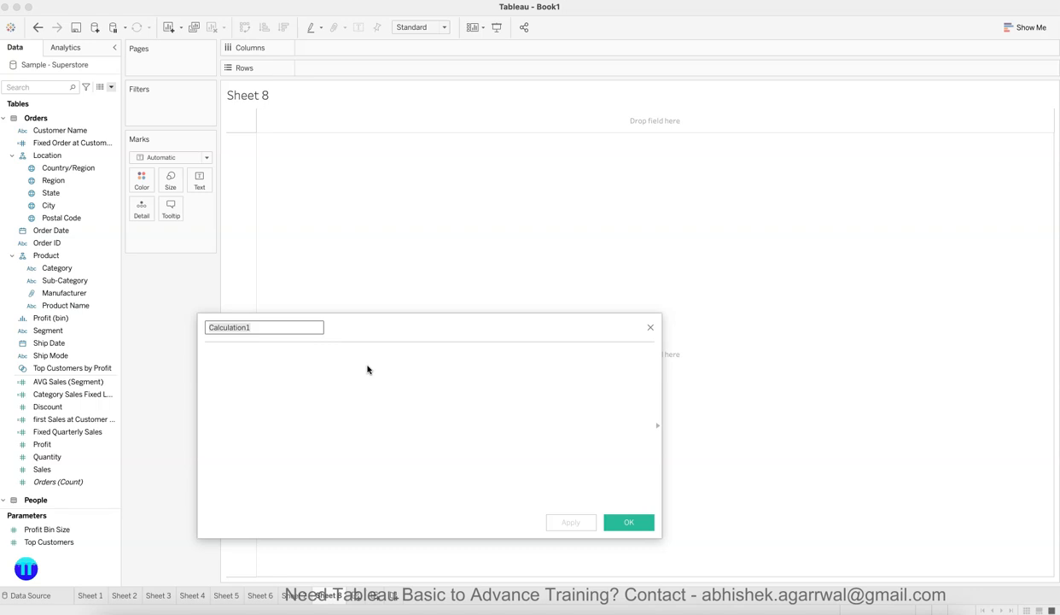
pyautogui.press('BackSpace')
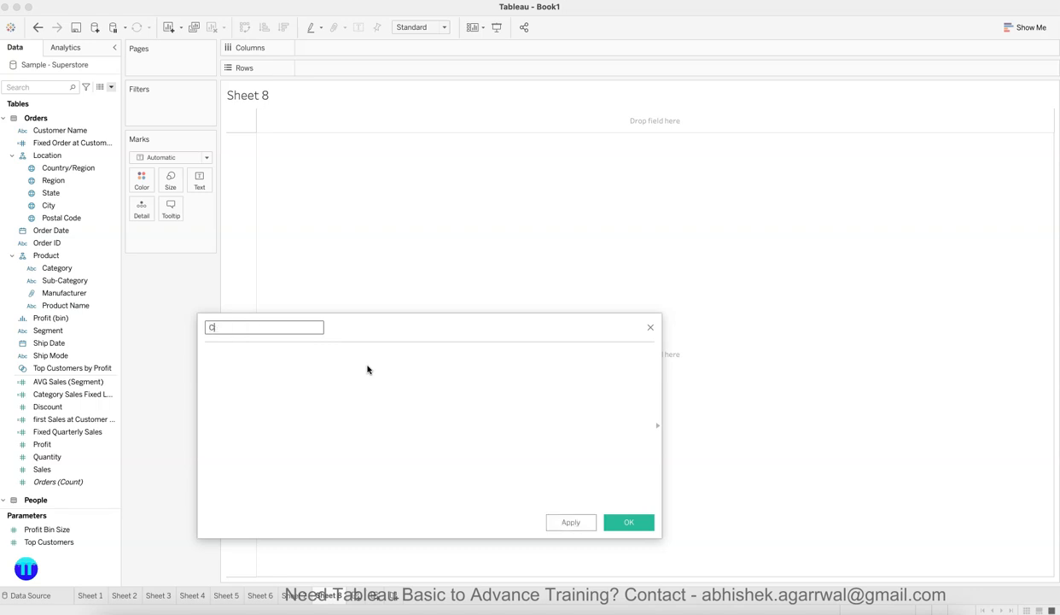
pyautogui.write('Order at Customr')
pyautogui.press('BackSpace')
pyautogui.press('BackSpace')
pyautogui.write('tomer Level (Fixed)')
pyautogui.press('Tab')
# Step: Begin the calculation as a FIXED level-of-detail expression on [Customer Name], followed by a colon
pyautogui.write('{')
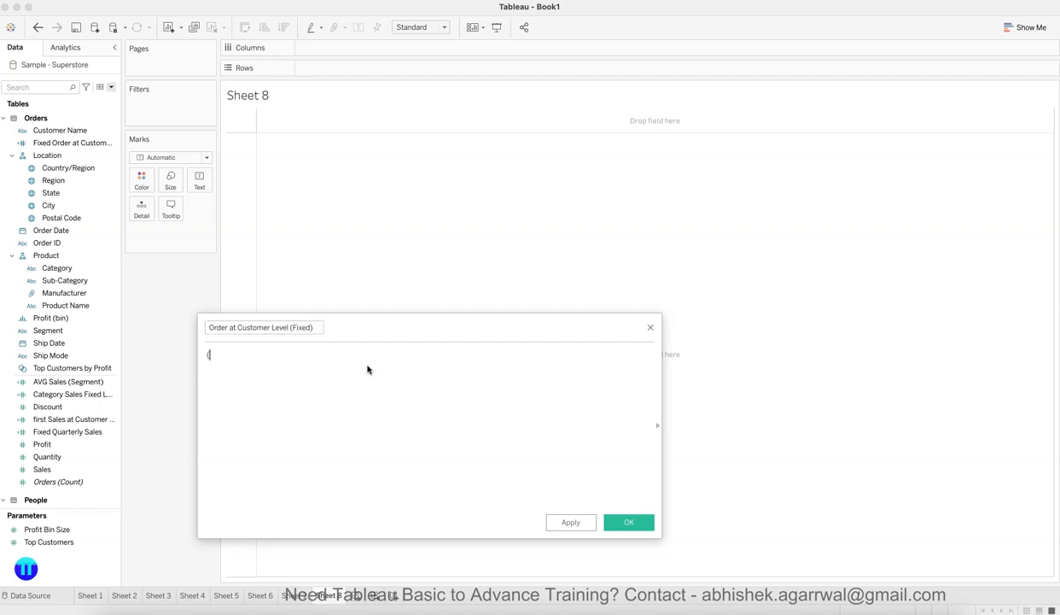
pyautogui.write(' fix')
pyautogui.press('Return')
pyautogui.write('cus')
pyautogui.press('BackSpace')
pyautogui.press('Return')
pyautogui.write(':')
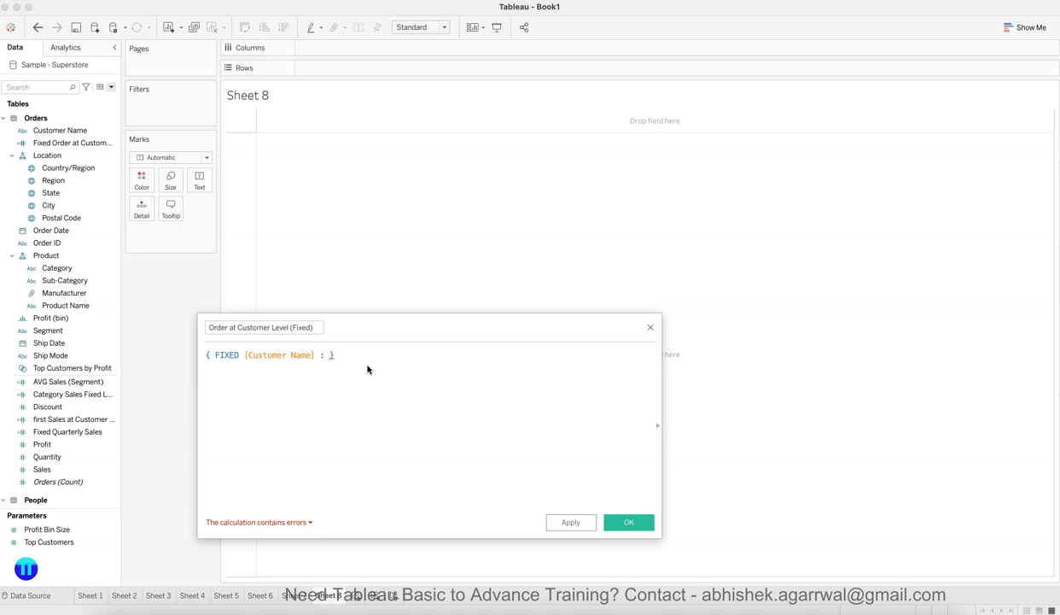
# Step: Complete the FIXED expression with COUNTD([Order ID]) and save the calculated field
pyautogui.write('coun')
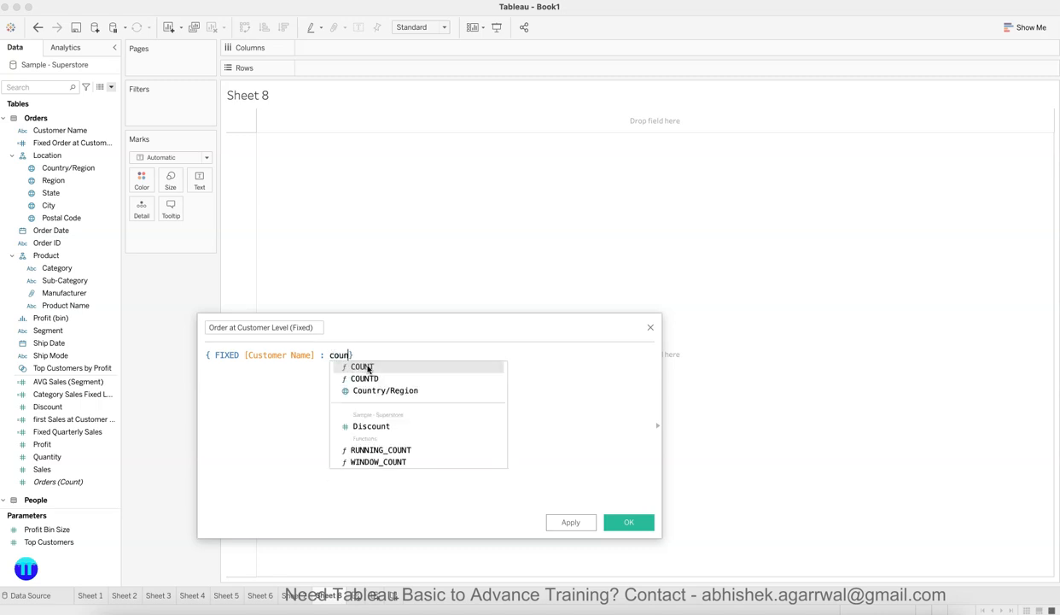
pyautogui.press('Down')
pyautogui.press('Return')
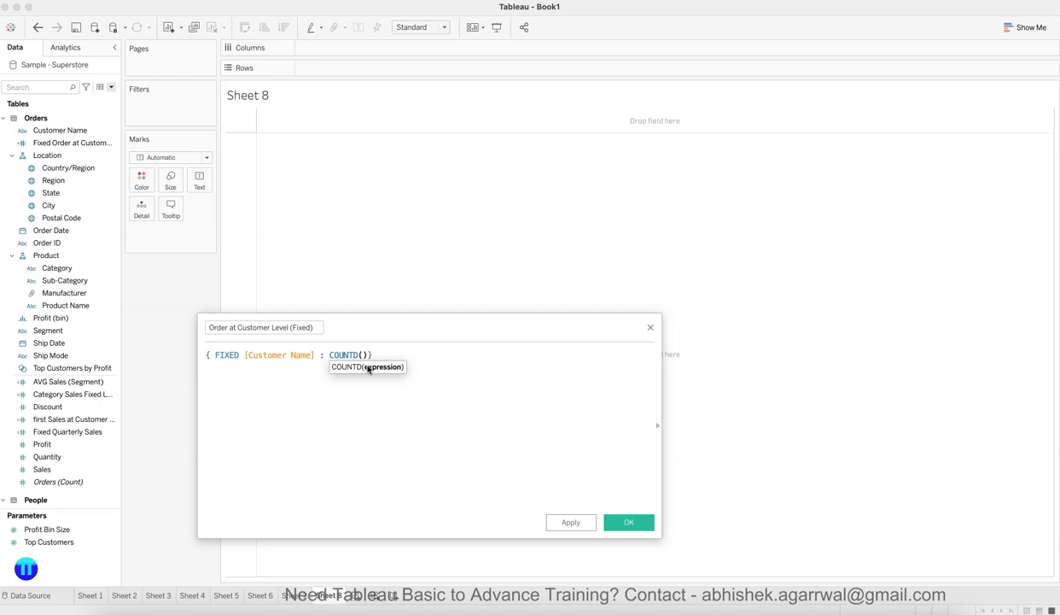
pyautogui.write('or')
pyautogui.press('Down')
pyautogui.press('Down')
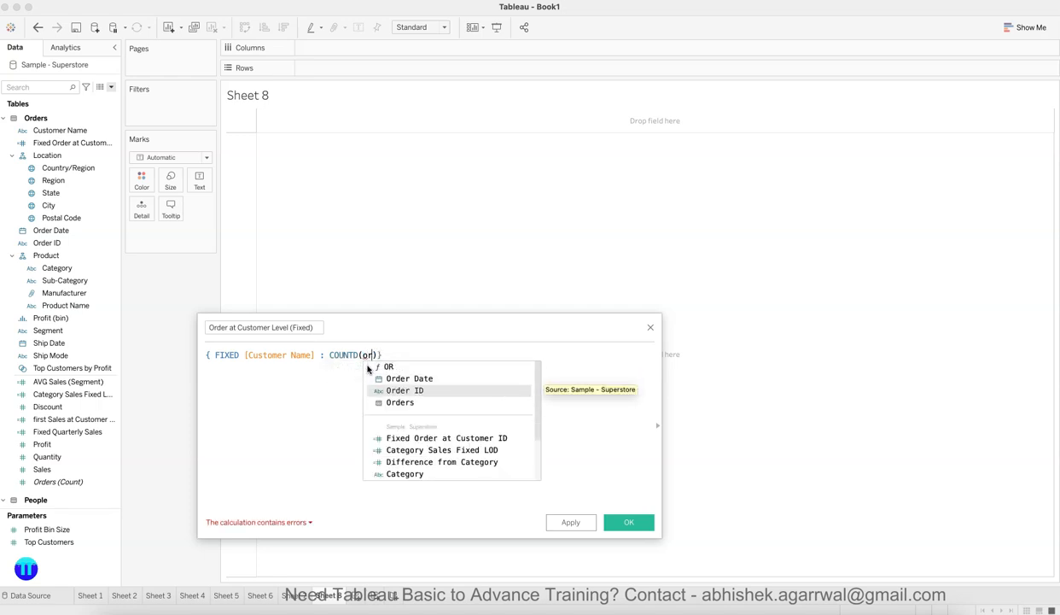
pyautogui.press('Return')
pyautogui.click(452, 355)
pyautogui.click(570, 522)
pyautogui.click(627, 523)
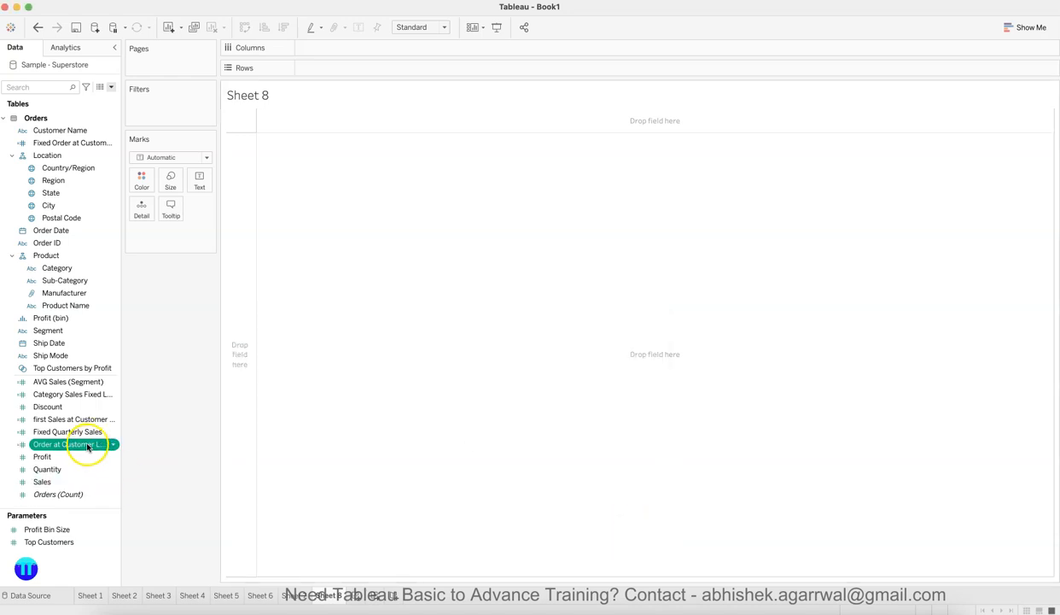
# Step: Build a horizontal bar chart on Sheet 8 from Order ID and Order at Customer Level (Fixed)
pyautogui.click(70, 243)
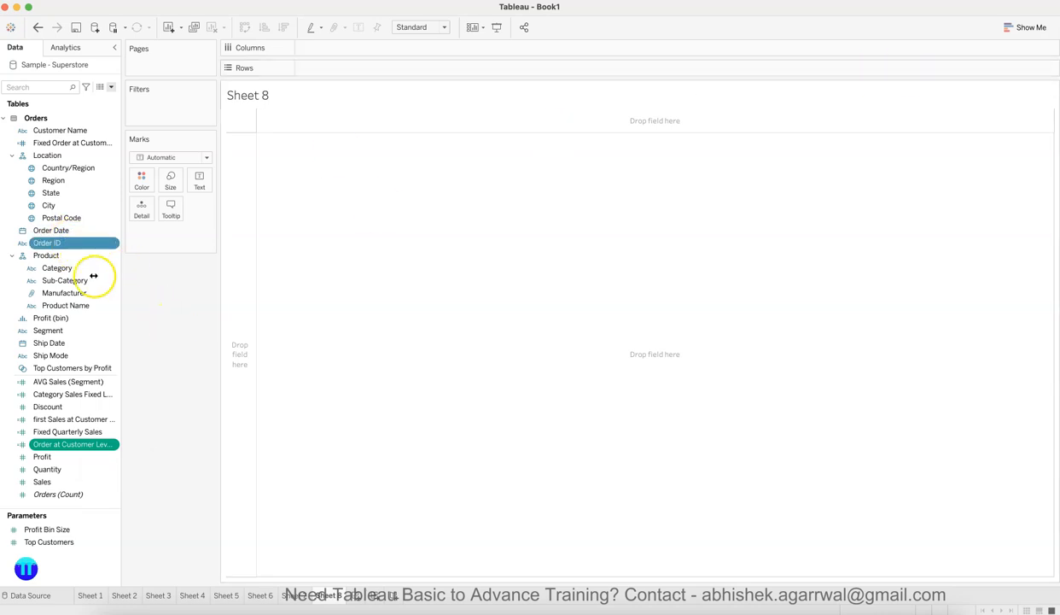
pyautogui.click(1025, 28)
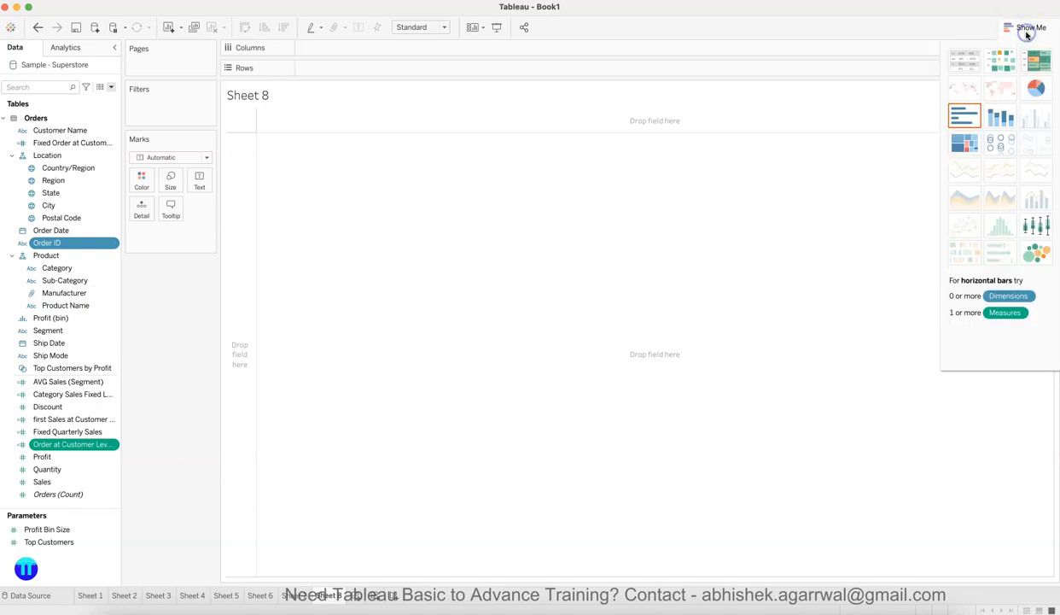
pyautogui.click(965, 116)
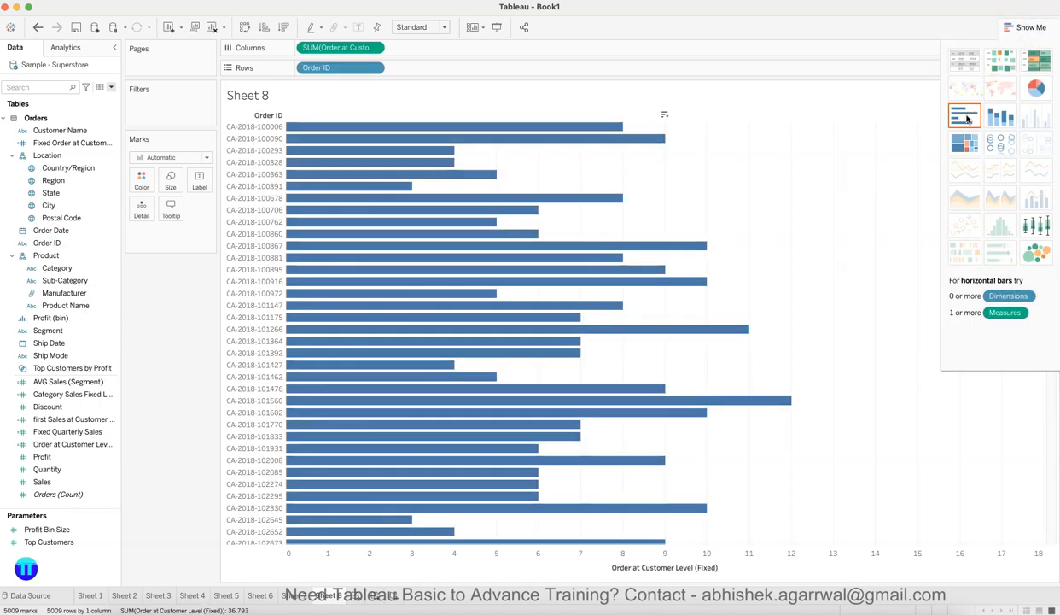
pyautogui.click(1025, 27)
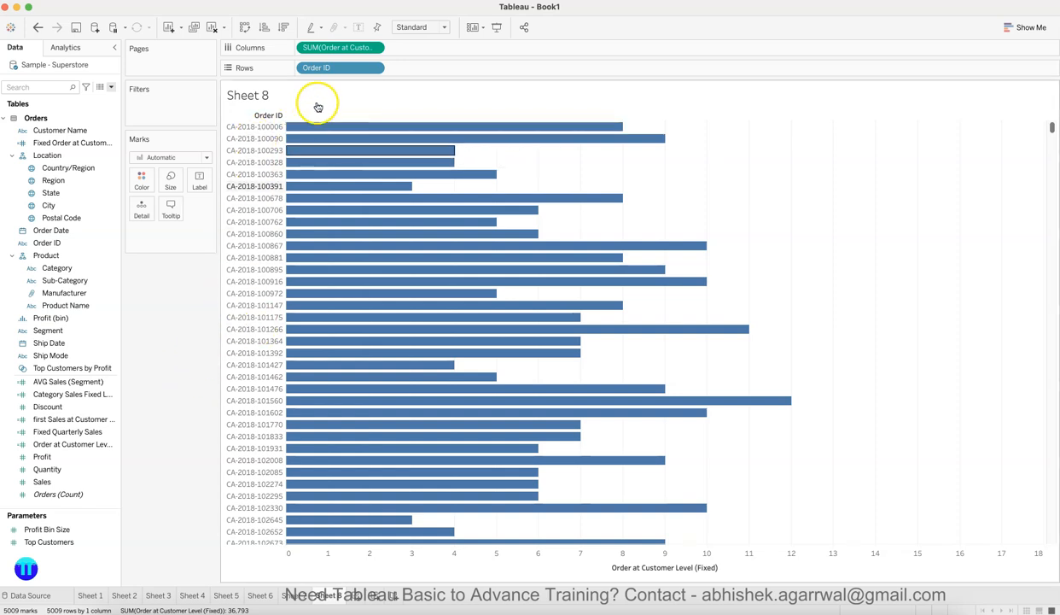
# Step: Remove both fields from Sheet 8's view and convert Order at Customer Level (Fixed) from a measure to a dimension
pyautogui.moveTo(334, 67); pyautogui.dragTo(165, 380)
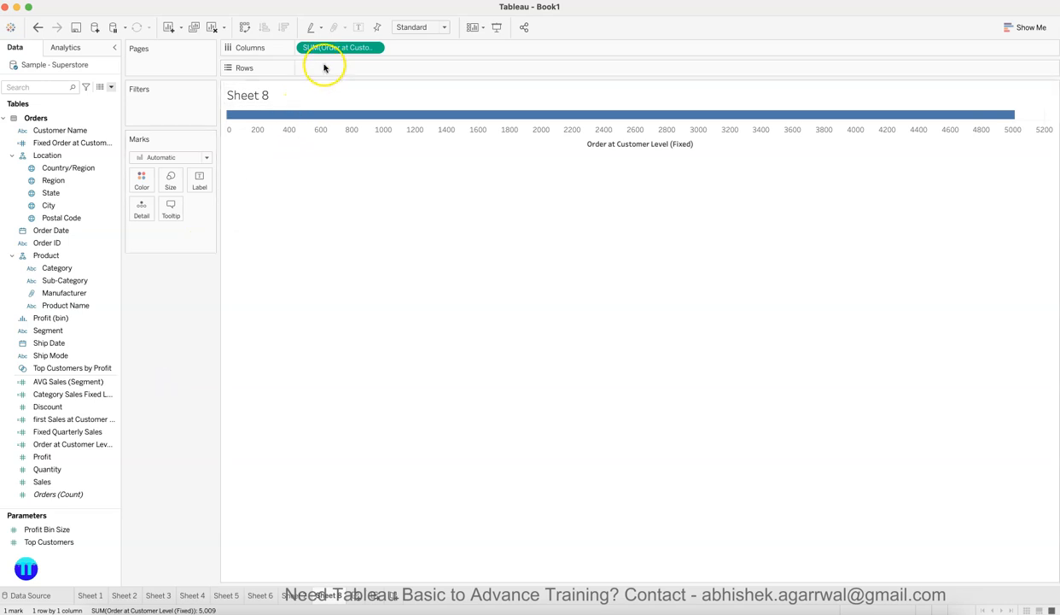
pyautogui.moveTo(331, 47); pyautogui.dragTo(173, 348)
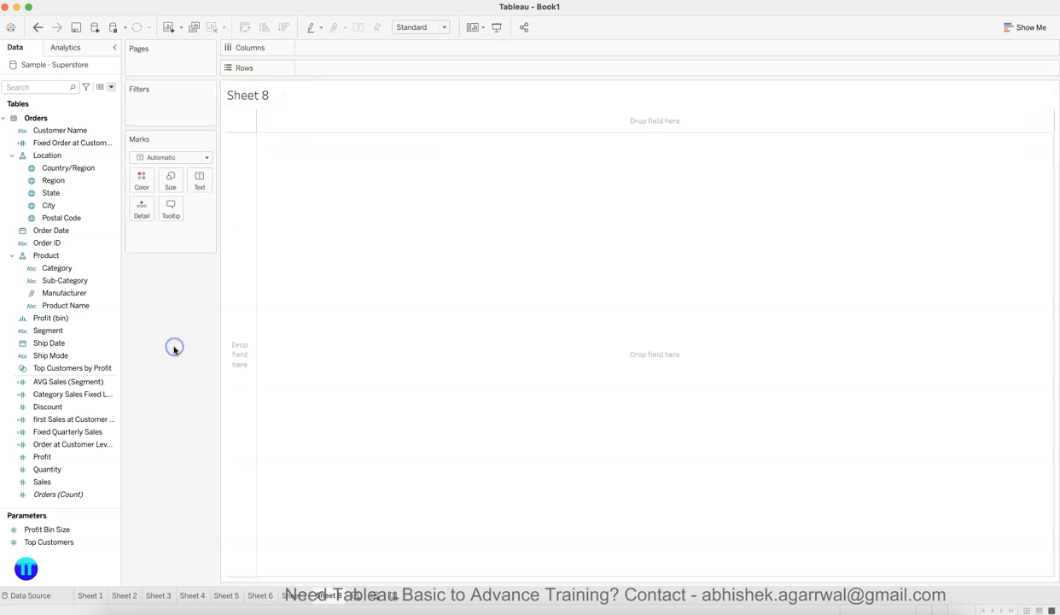
pyautogui.moveTo(71, 462); pyautogui.dragTo(81, 431)
pyautogui.click(81, 431)
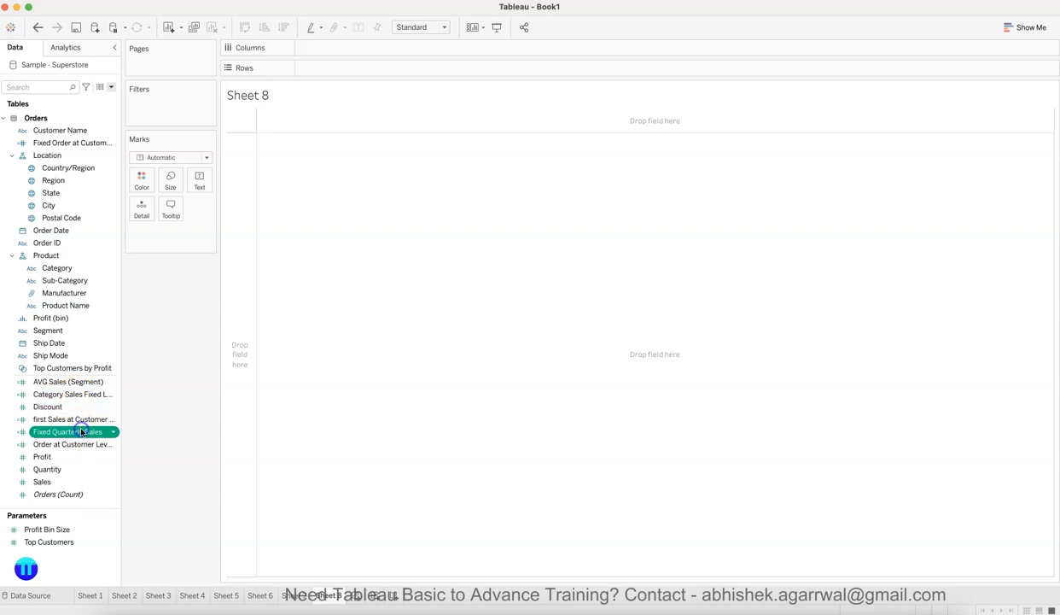
pyautogui.keyDown('shift'); pyautogui.click(83, 444); pyautogui.keyUp('shift')
pyautogui.click(83, 445)
pyautogui.click(92, 451)
pyautogui.moveTo(92, 451); pyautogui.dragTo(68, 304)
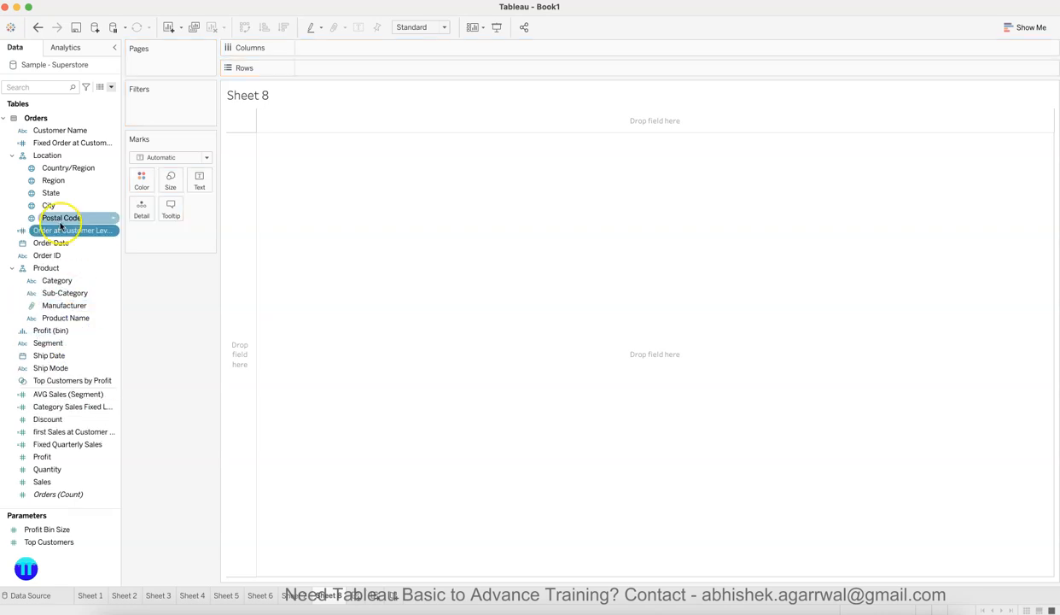
# Step: Chart the distinct count of Order ID as rows against Order at Customer Level (Fixed) as columns on Sheet 8
pyautogui.moveTo(67, 236); pyautogui.dragTo(331, 51)
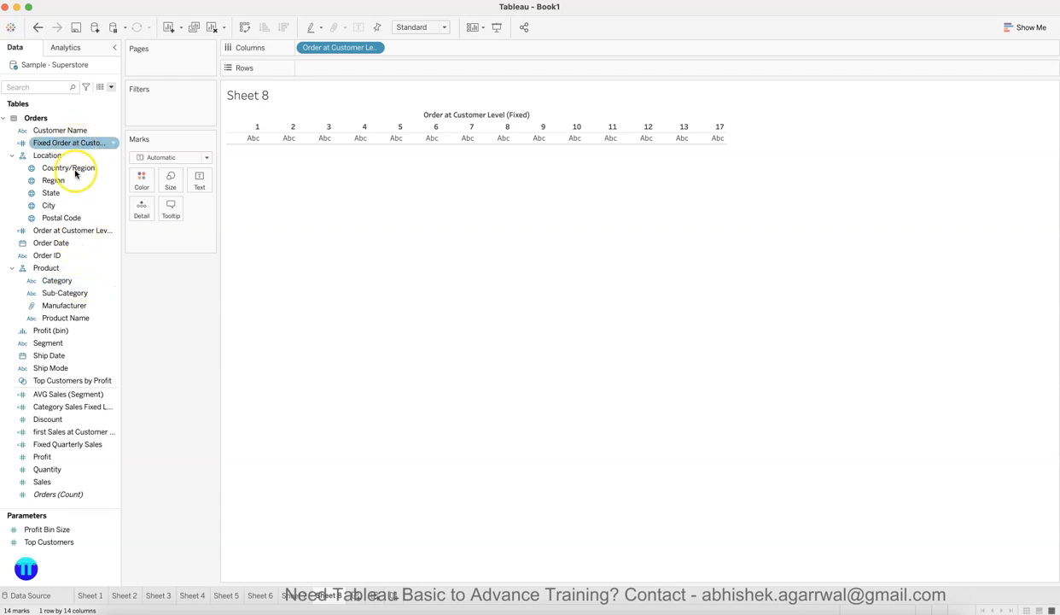
pyautogui.moveTo(70, 256); pyautogui.dragTo(372, 65)
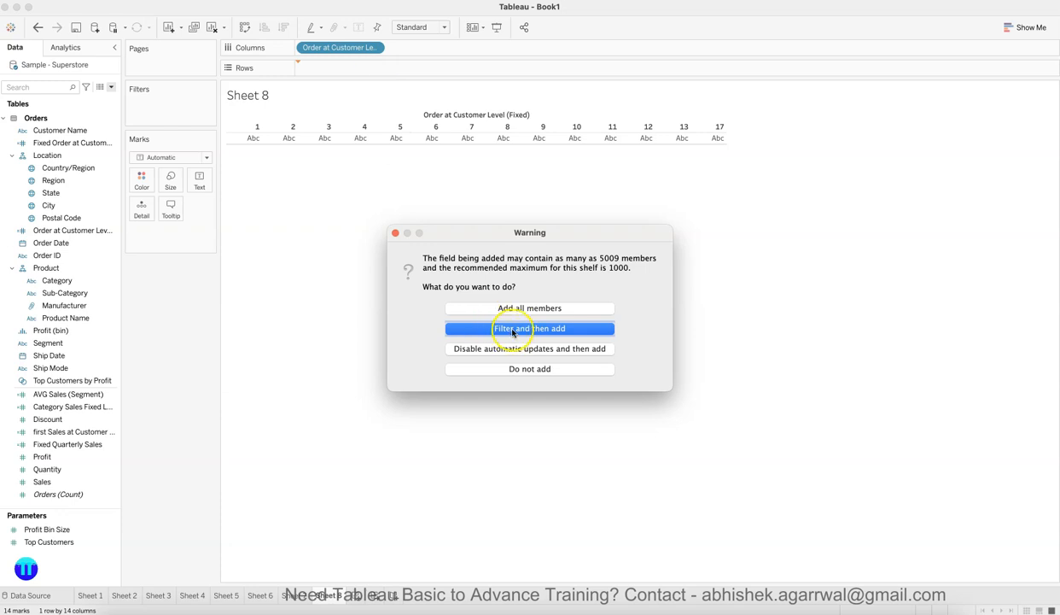
pyautogui.click(530, 306)
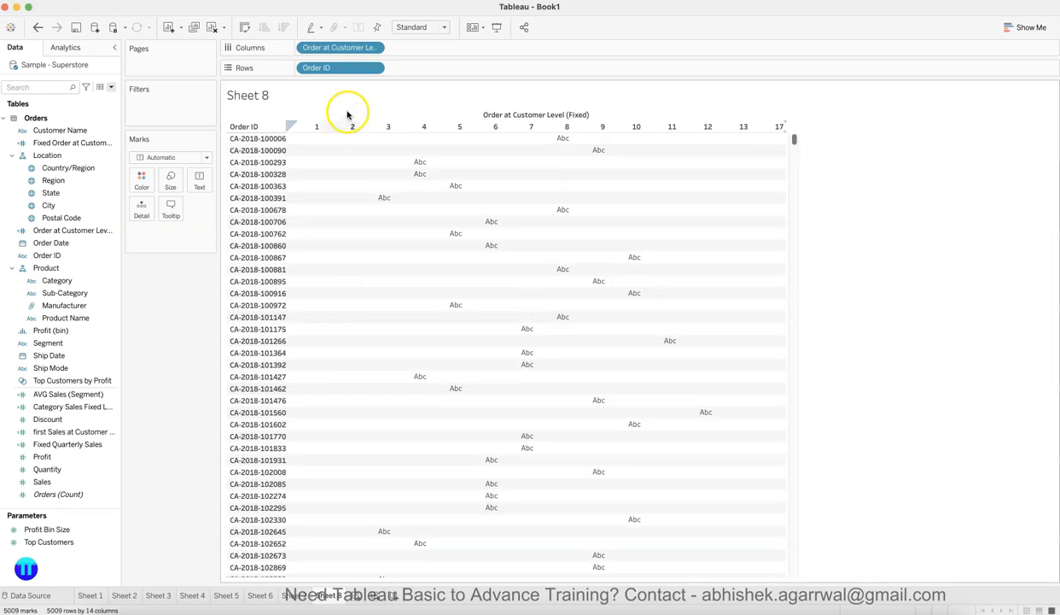
pyautogui.click(373, 67)
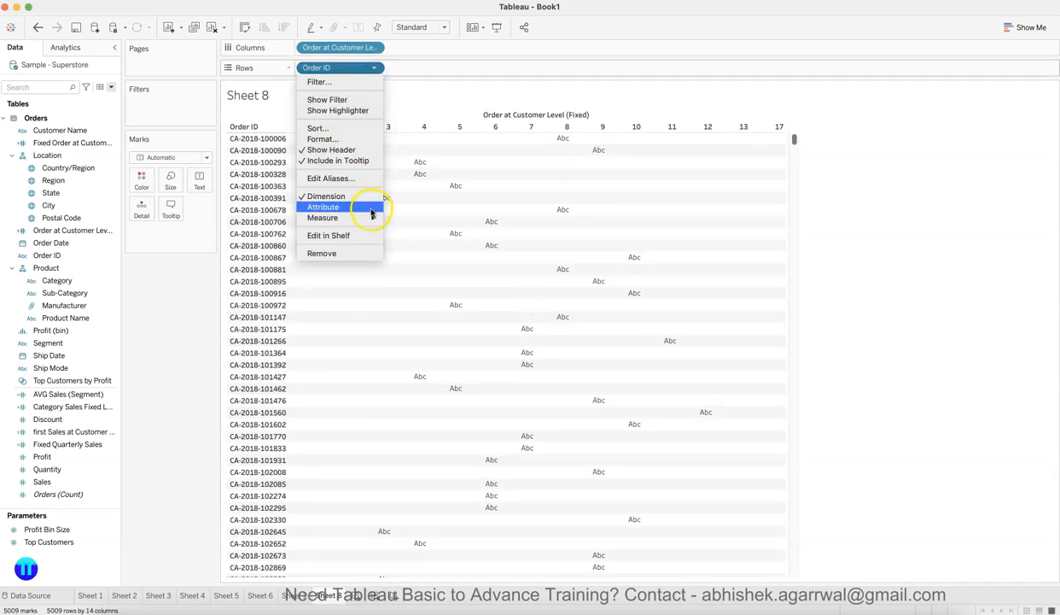
pyautogui.moveTo(371, 217)
pyautogui.click(413, 253)
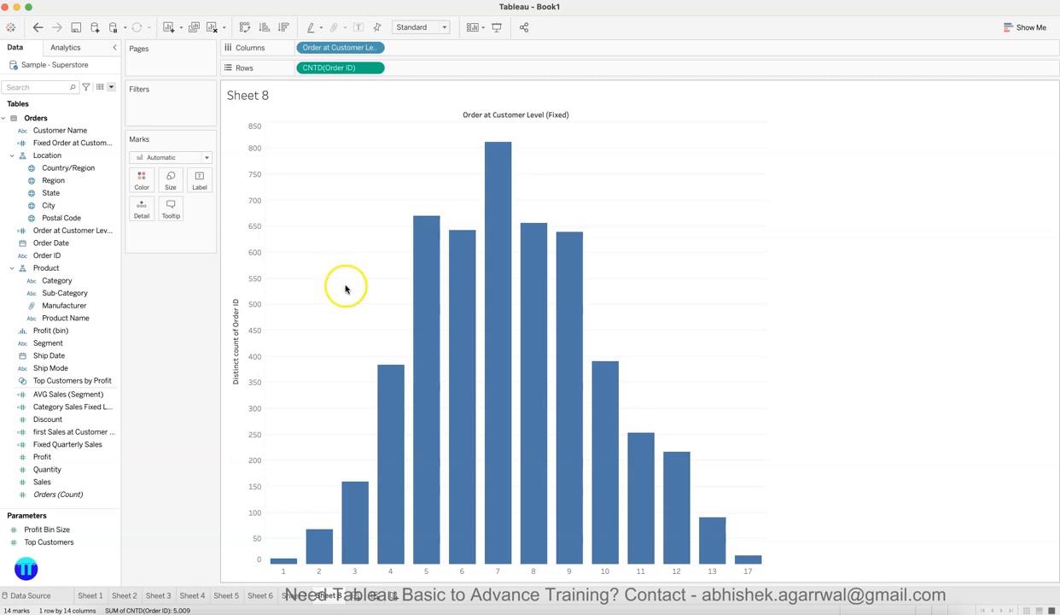
# Step: Retitle Sheet 8 "Practice Questions :" with Q1 and Q2 asking which city and which product name has 1 order, 2 orders, 3 orders..
pyautogui.moveTo(464, 535)
pyautogui.doubleClick(272, 95)
pyautogui.press('super+a')
pyautogui.write('Practice Questions')
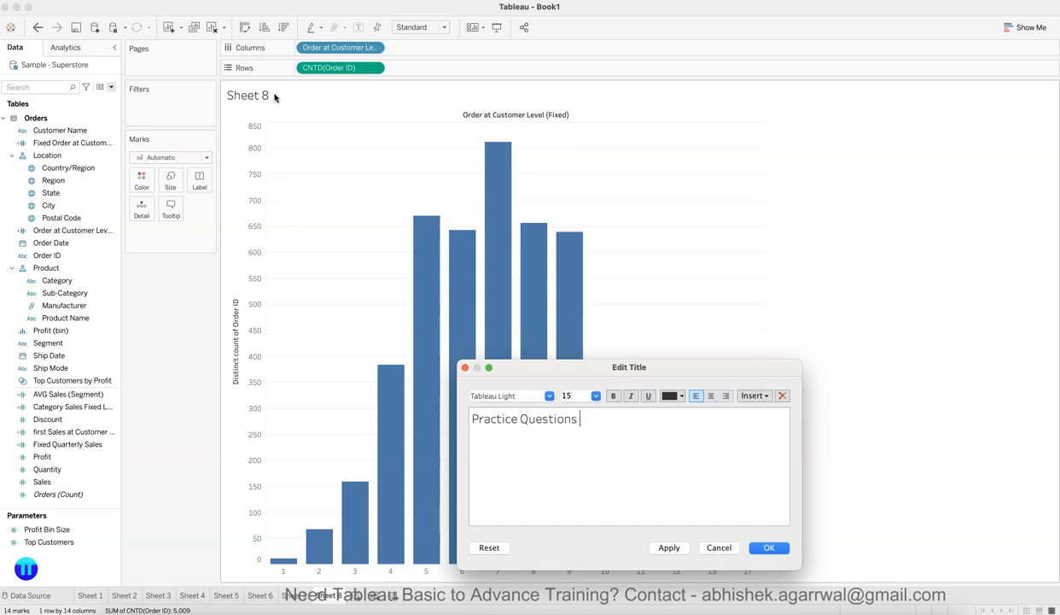
pyautogui.write('Q1: Which city has 1 order, 2 orders, 3 orders... Q2: Which product name has 1 order, 2 orders or 3 orders...')
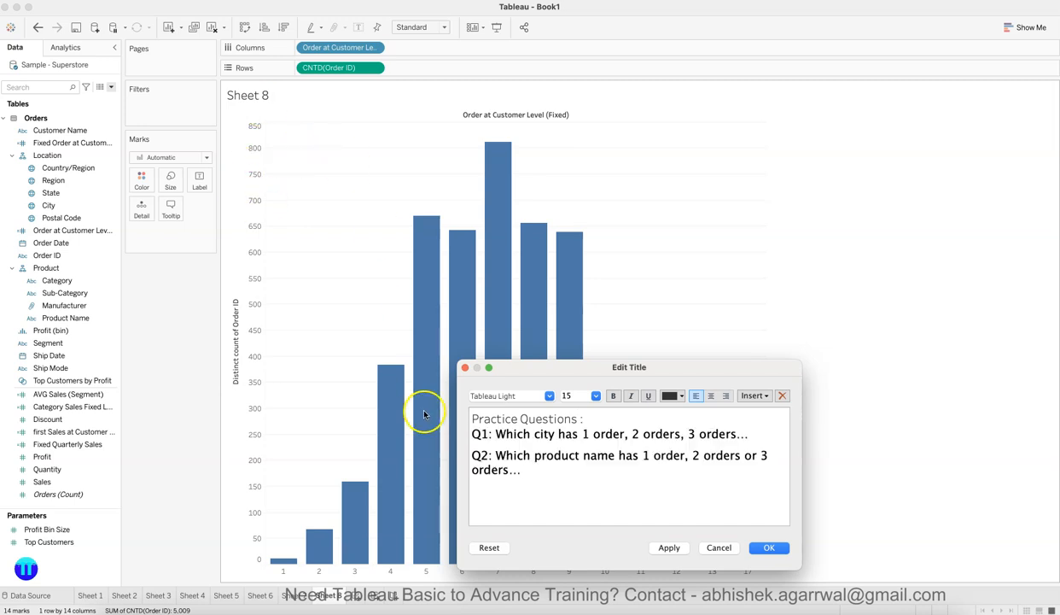
pyautogui.click(481, 434)
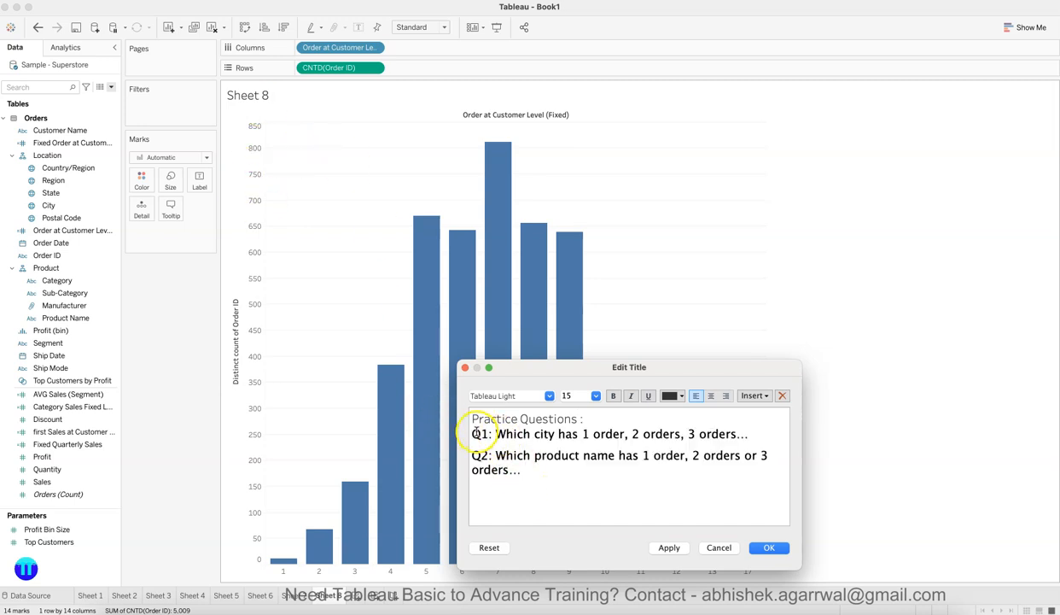
pyautogui.moveTo(481, 435); pyautogui.dragTo(535, 472)
pyautogui.click(536, 471)
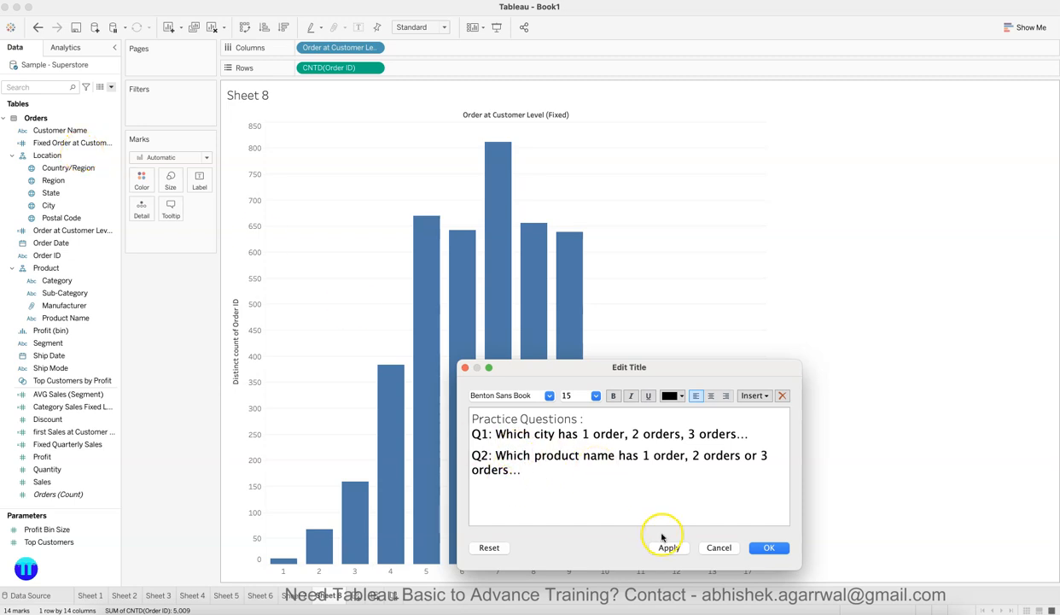
pyautogui.click(768, 549)
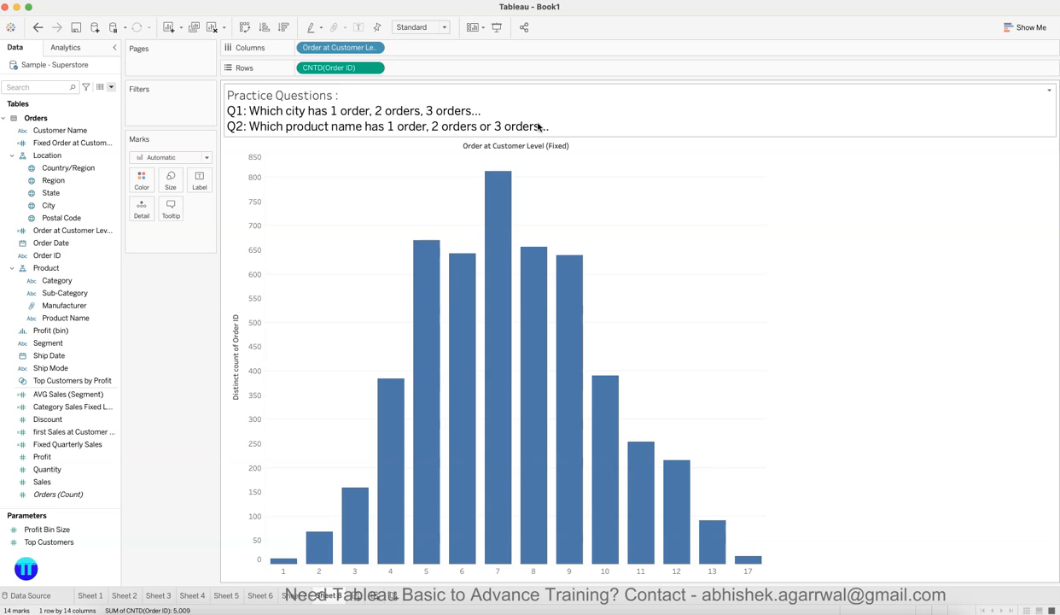
# Step: Review Sheets 4 and 2, and compare average sales with average first sales at customer level per sub-category on Sheet 3
pyautogui.moveTo(307, 546)
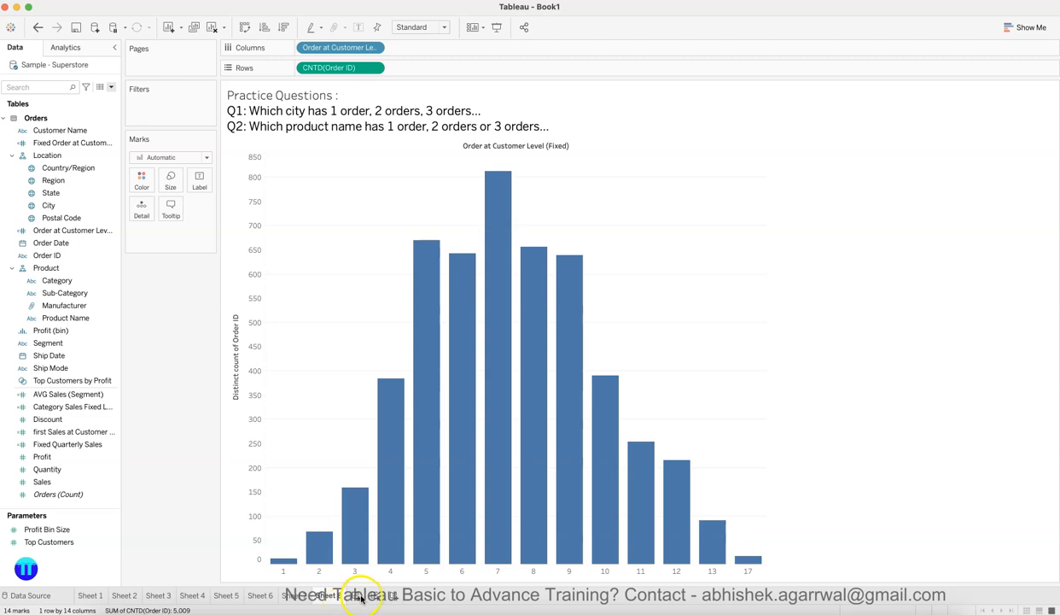
pyautogui.click(193, 595)
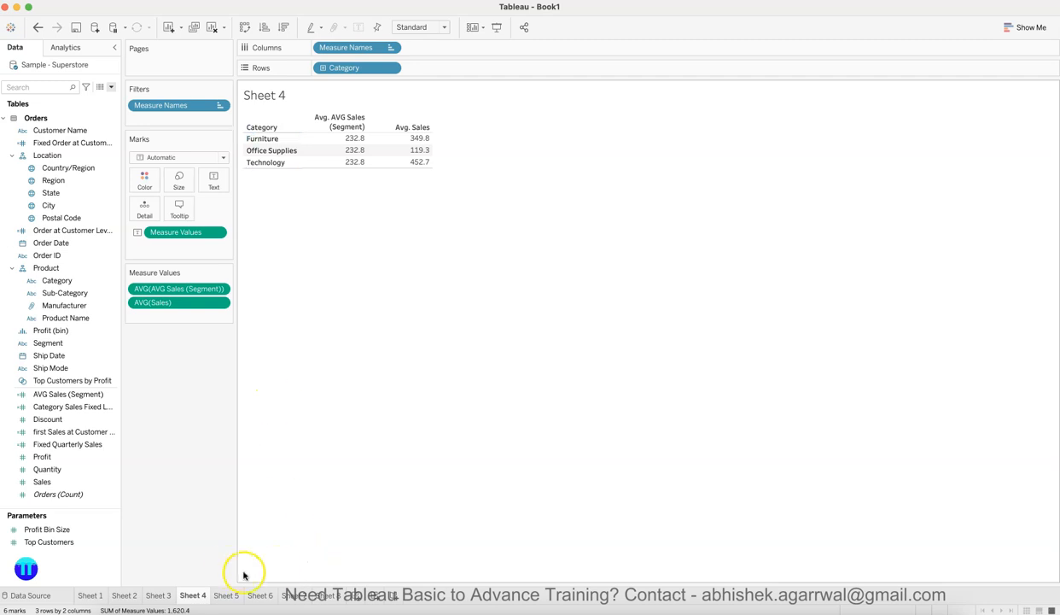
pyautogui.click(128, 596)
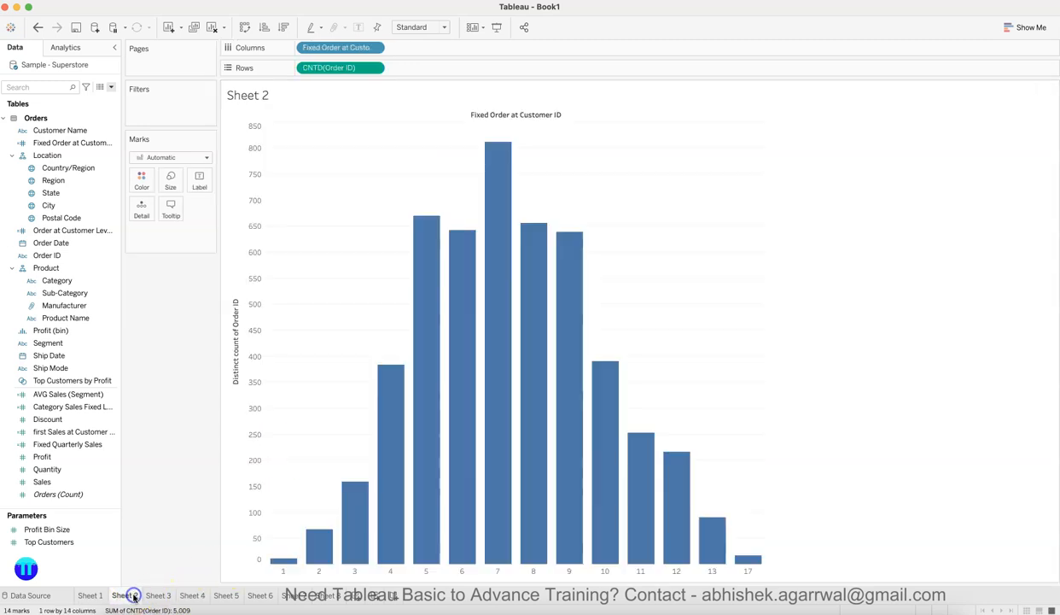
pyautogui.click(156, 597)
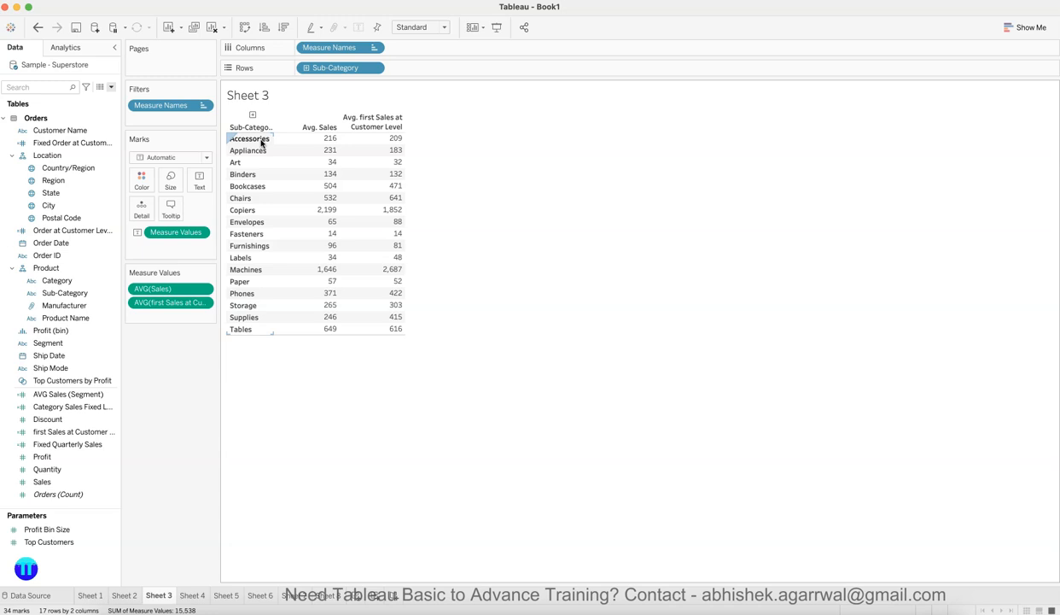
pyautogui.moveTo(385, 142)
pyautogui.click(270, 142)
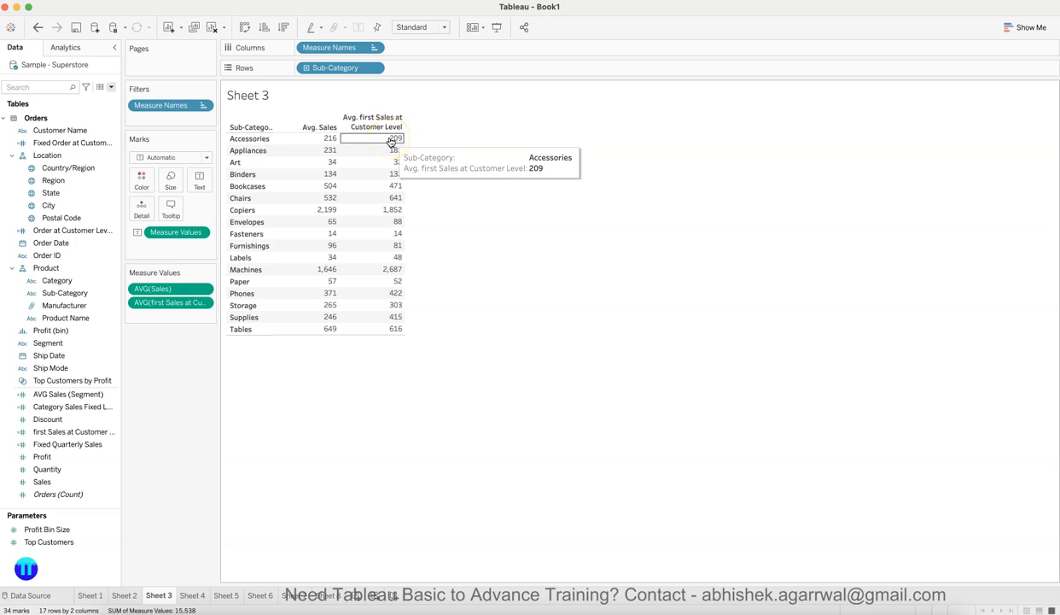
pyautogui.click(419, 181)
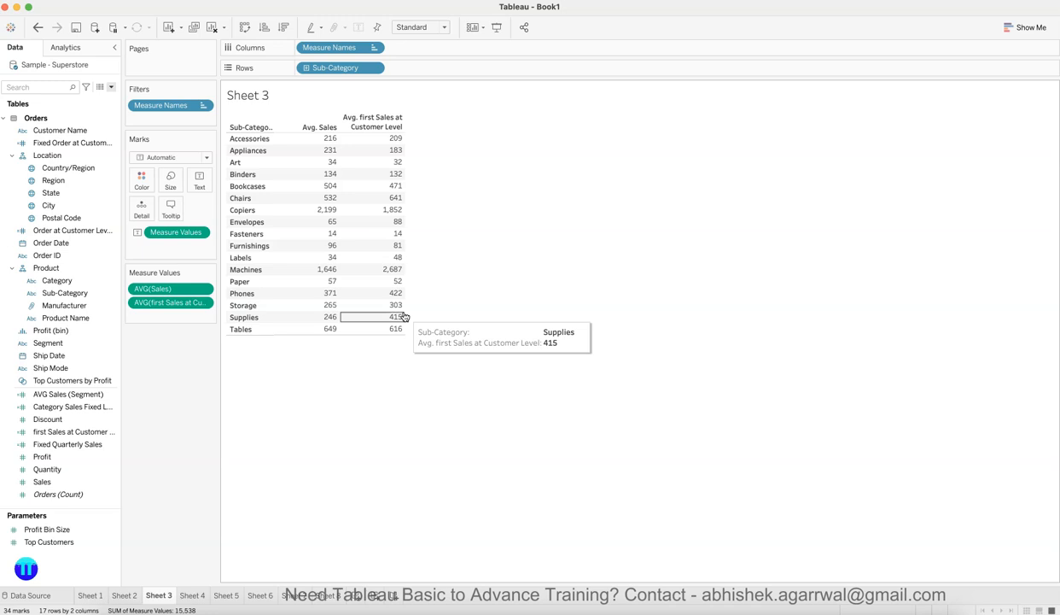
# Step: Add a new worksheet and build a text table of total Sales with Sub-Category as rows
pyautogui.click(357, 595)
pyautogui.click(53, 181)
pyautogui.moveTo(70, 293); pyautogui.dragTo(329, 68)
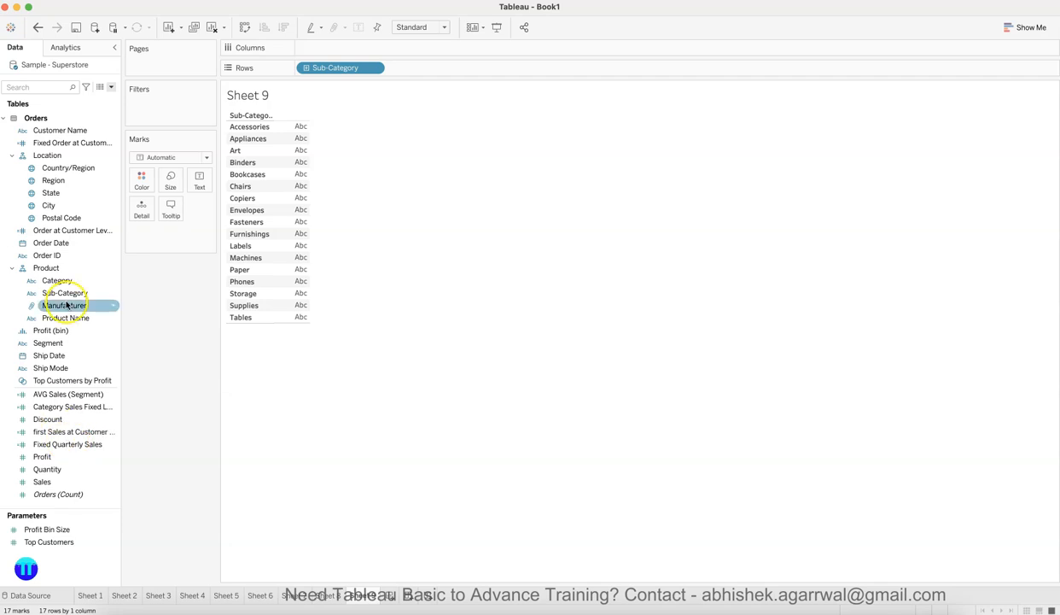
pyautogui.moveTo(67, 484); pyautogui.dragTo(291, 213)
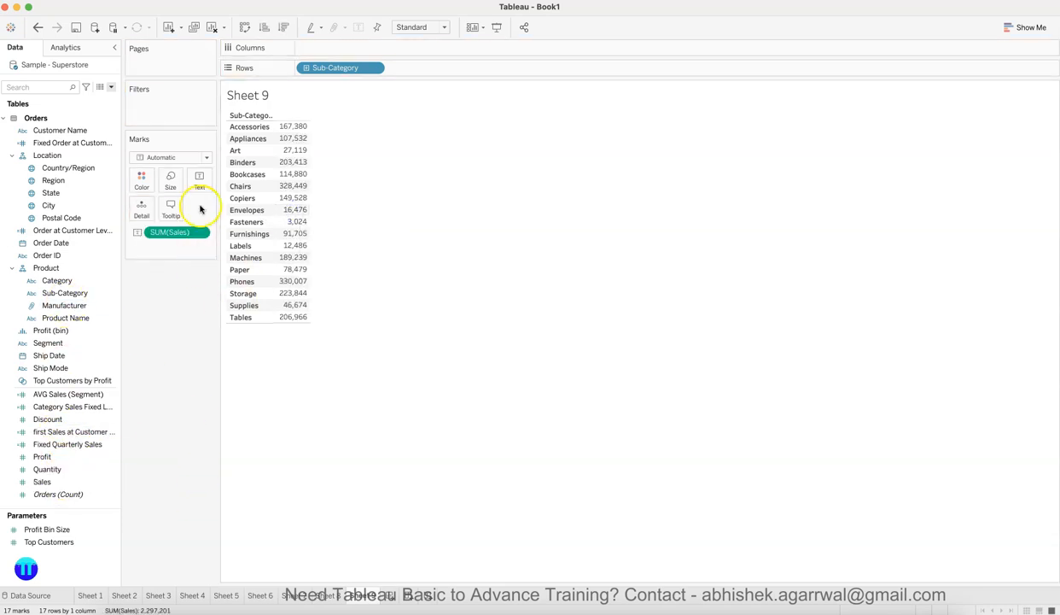
# Step: Create a calculated field named "f.first sales at customer level" and start its formula with a pair of curly braces
pyautogui.click(110, 86)
pyautogui.click(101, 98)
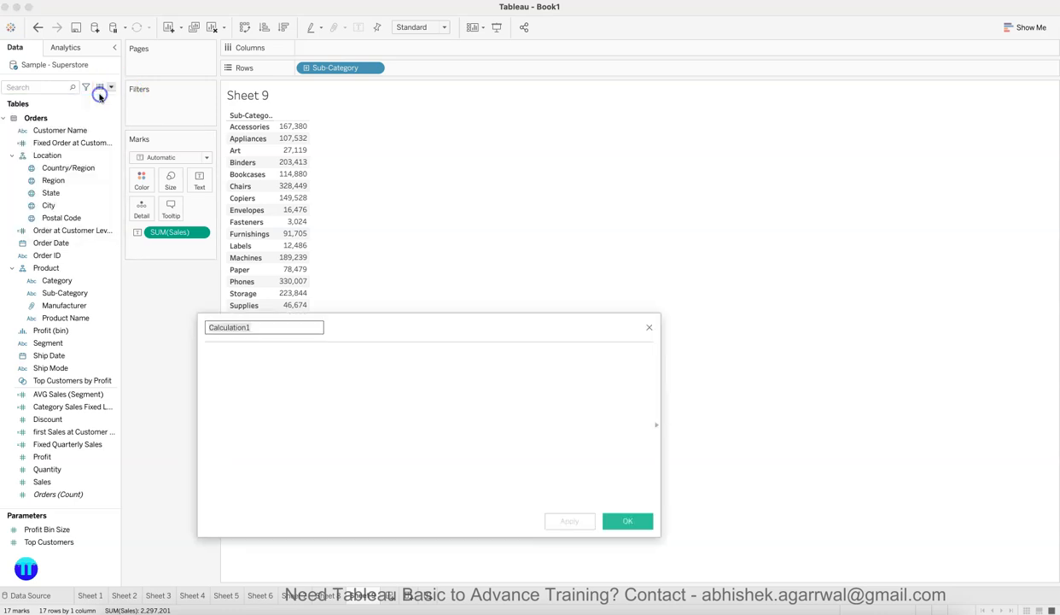
pyautogui.write('Fi')
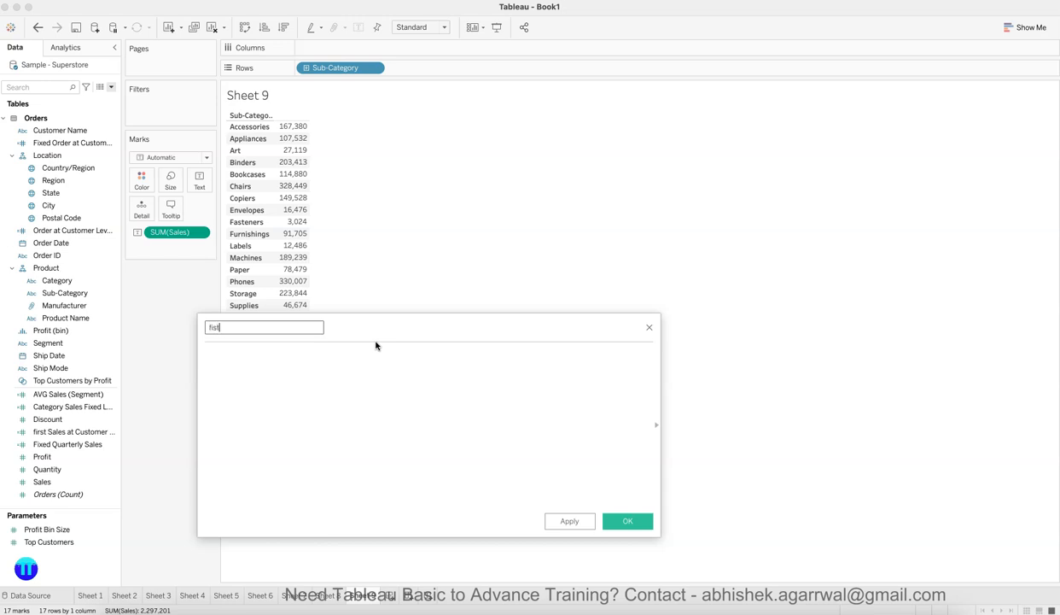
pyautogui.write('rst sales at customer')
pyautogui.write('f.')
pyautogui.click(268, 398)
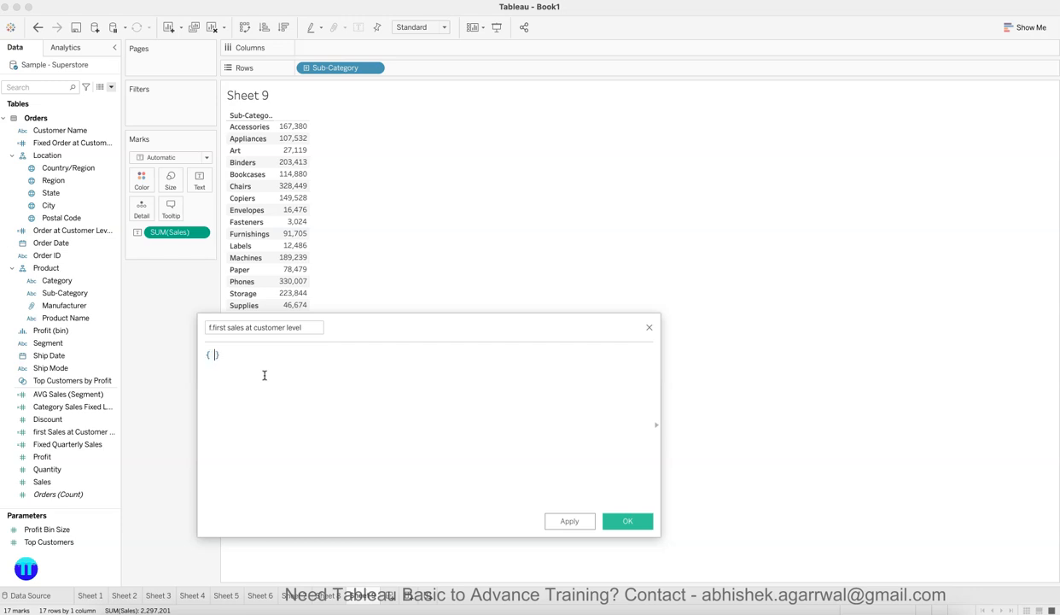
# Step: Enter FIXED [Customer Name] inside the curly braces of the first sales formula
pyautogui.click(414, 393)
pyautogui.write('cust')
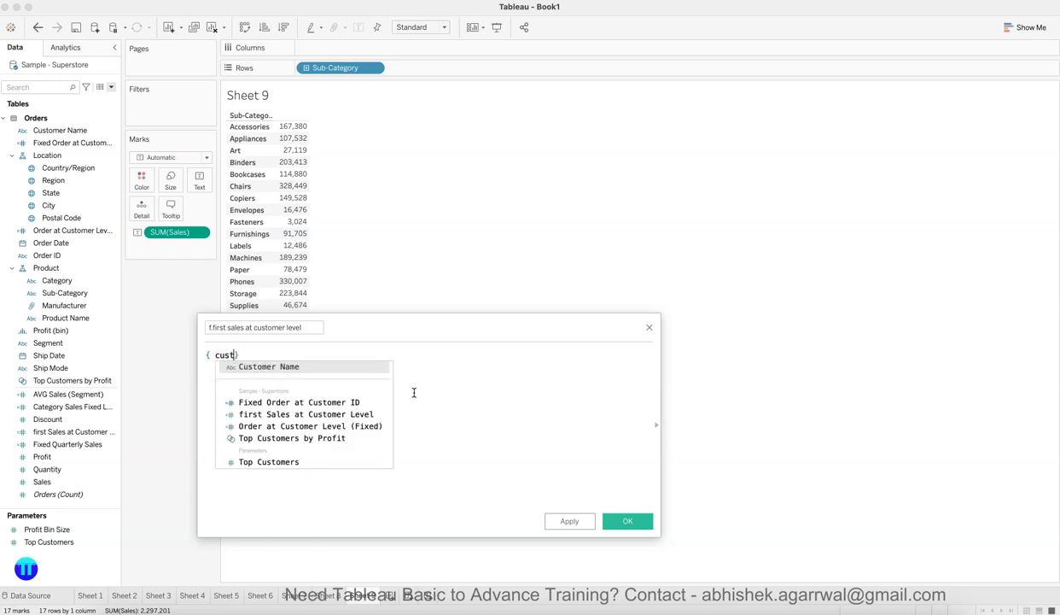
pyautogui.press('BackSpace')
pyautogui.press('BackSpace')
pyautogui.press('BackSpace')
pyautogui.write('FIXED cus')
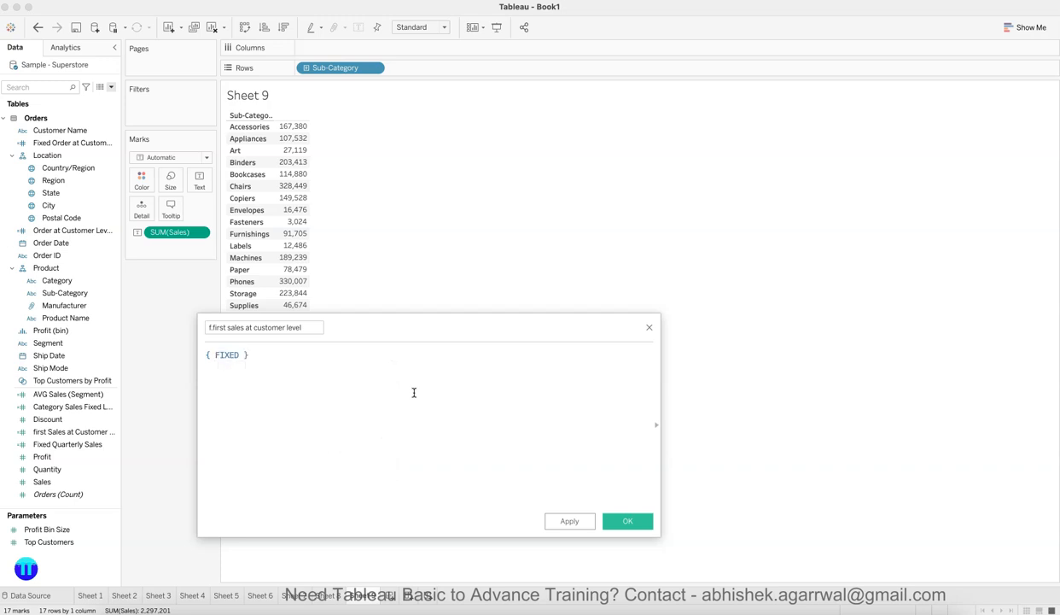
pyautogui.write('to')
pyautogui.press('Return')
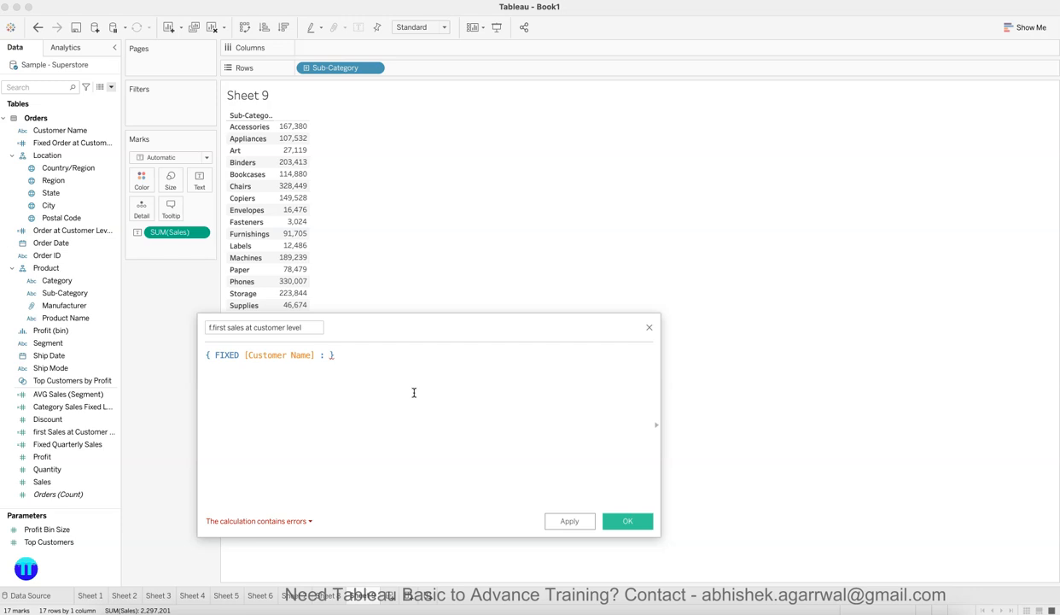
# Step: Complete the FIXED expression with a colon and MIN([Order Date]) as its aggregation
pyautogui.write(': min')
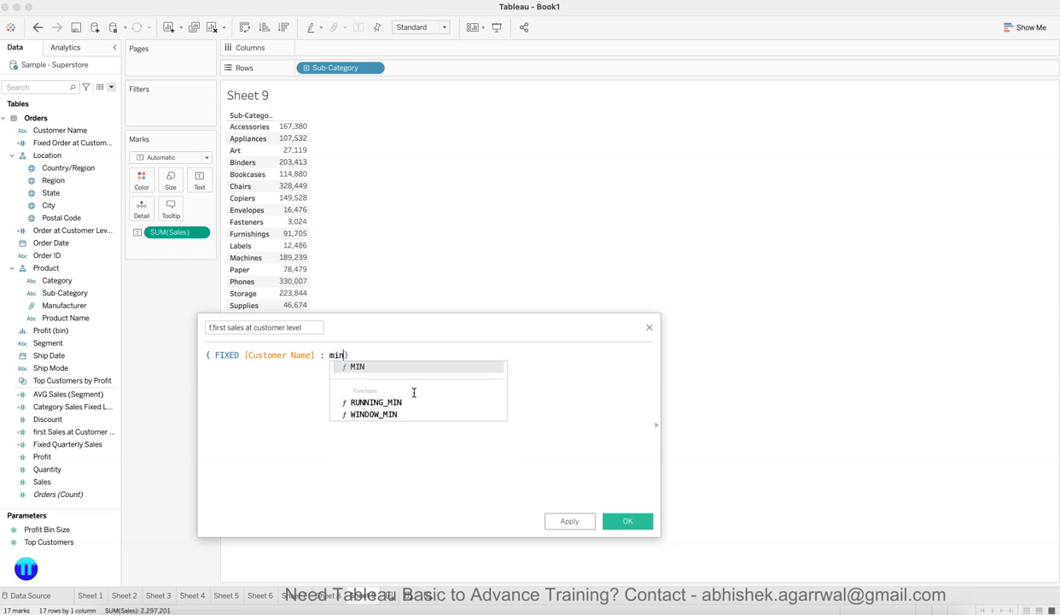
pyautogui.press('Return')
pyautogui.write('ord')
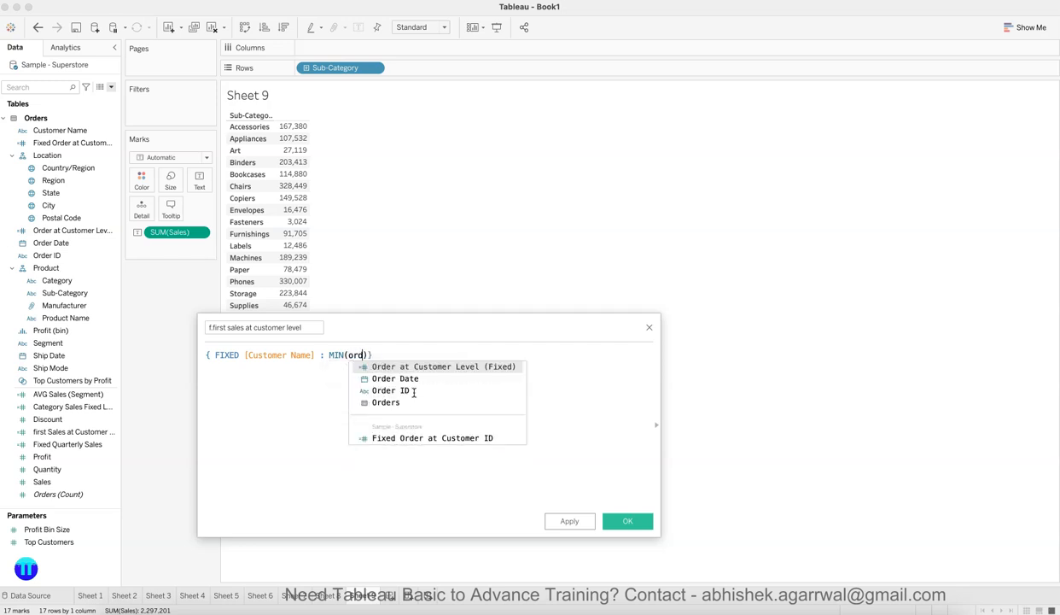
pyautogui.write('er')
pyautogui.press('Down')
pyautogui.press('Return')
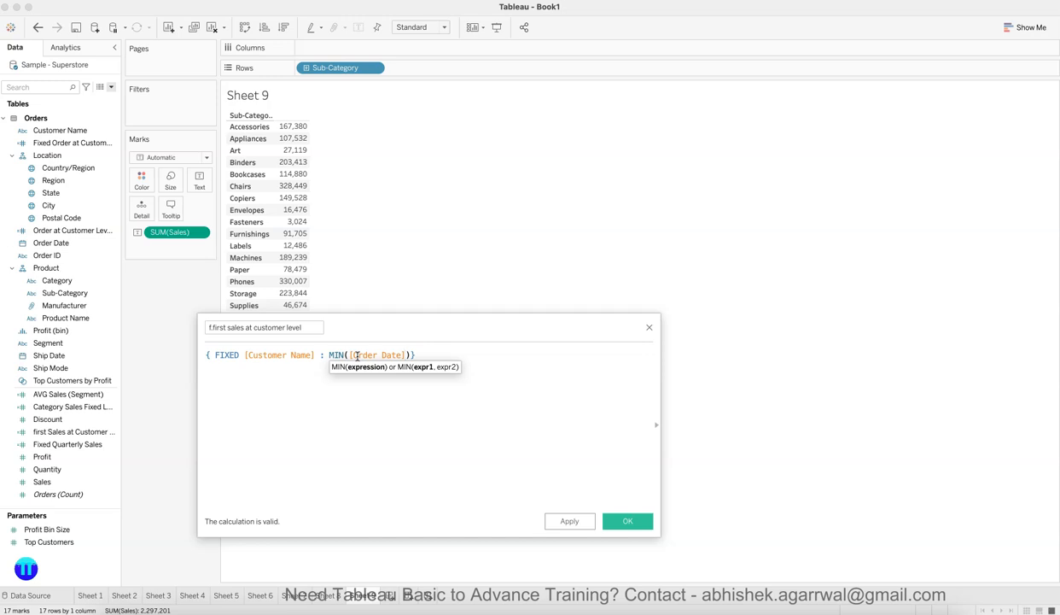
# Step: Insert IF [Order Date] = in front of the FIXED expression to begin a condition on the first order date
pyautogui.click(205, 354)
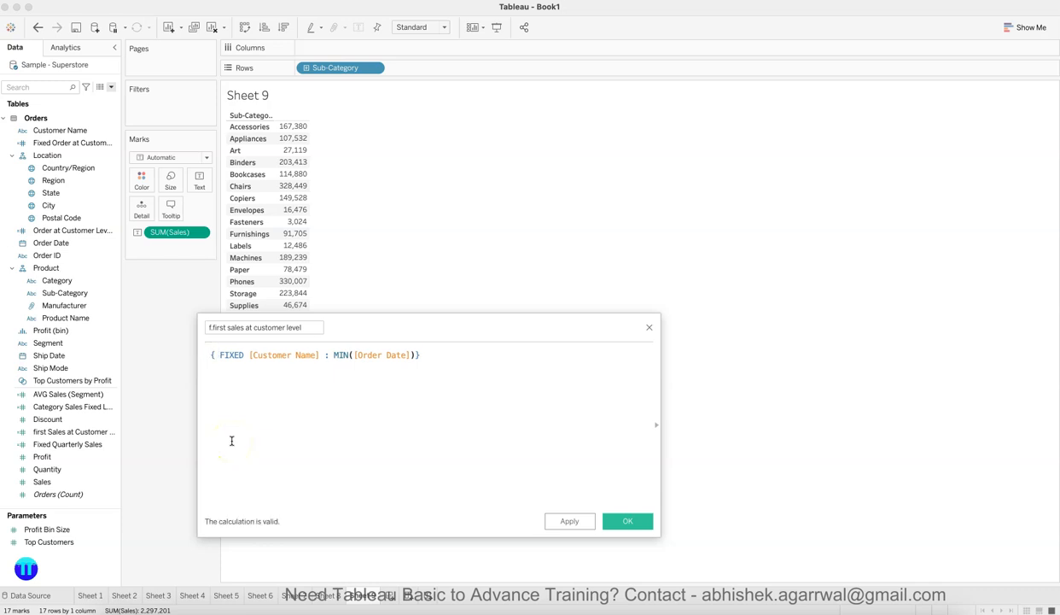
pyautogui.write('IF ')
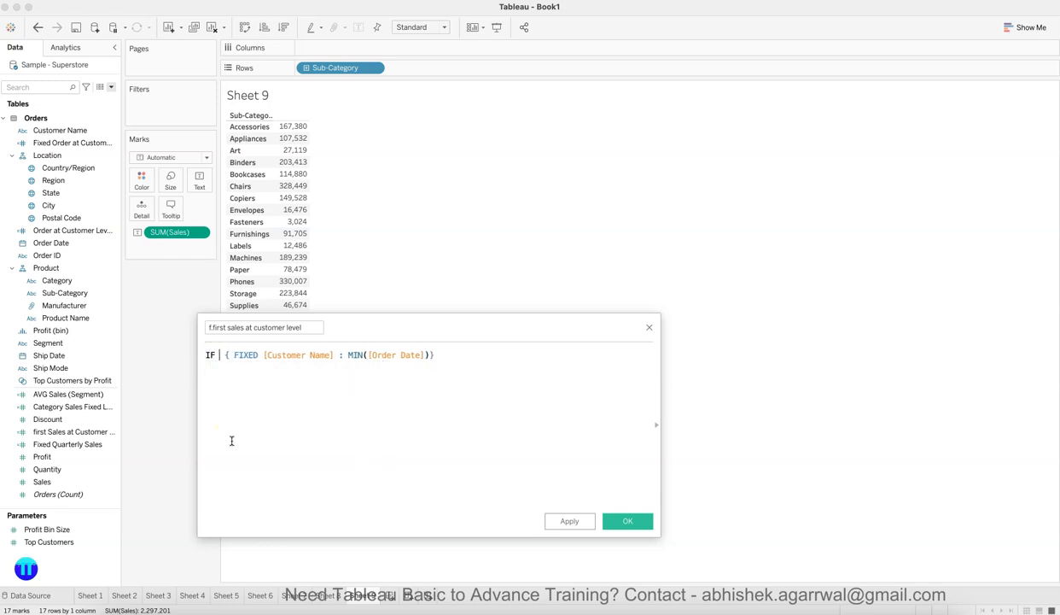
pyautogui.write('ord')
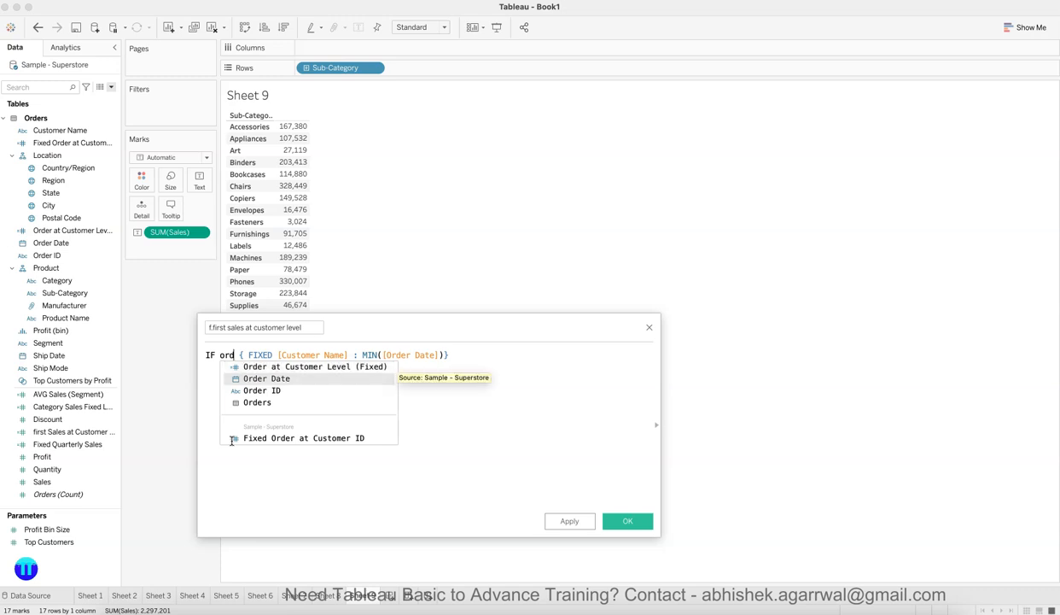
pyautogui.press('Return')
pyautogui.write('=')
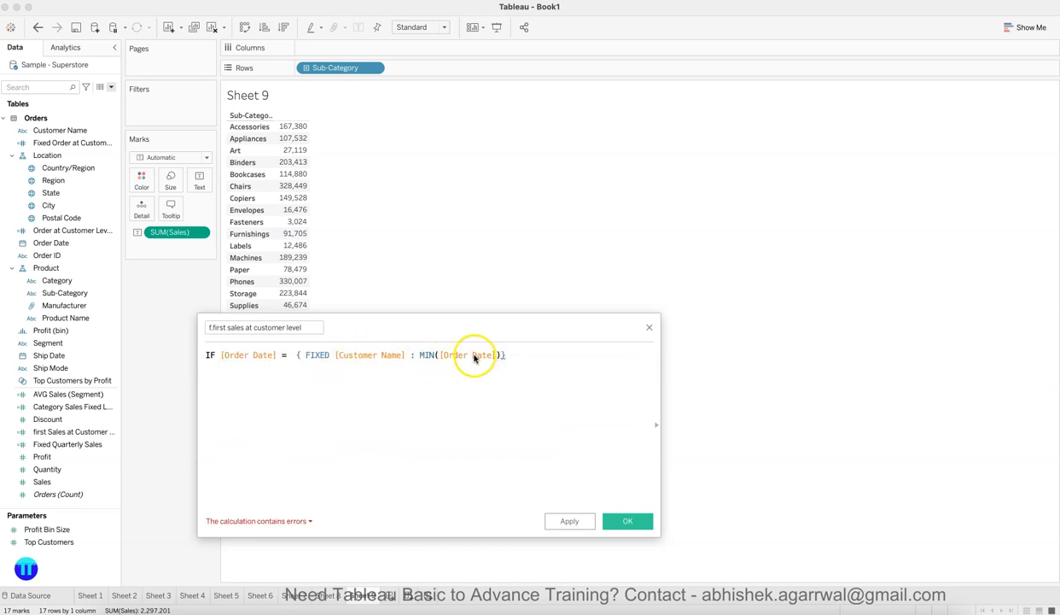
# Step: Finish the first sales formula after the FIXED expression with THEN [Sales] END
pyautogui.click(529, 360)
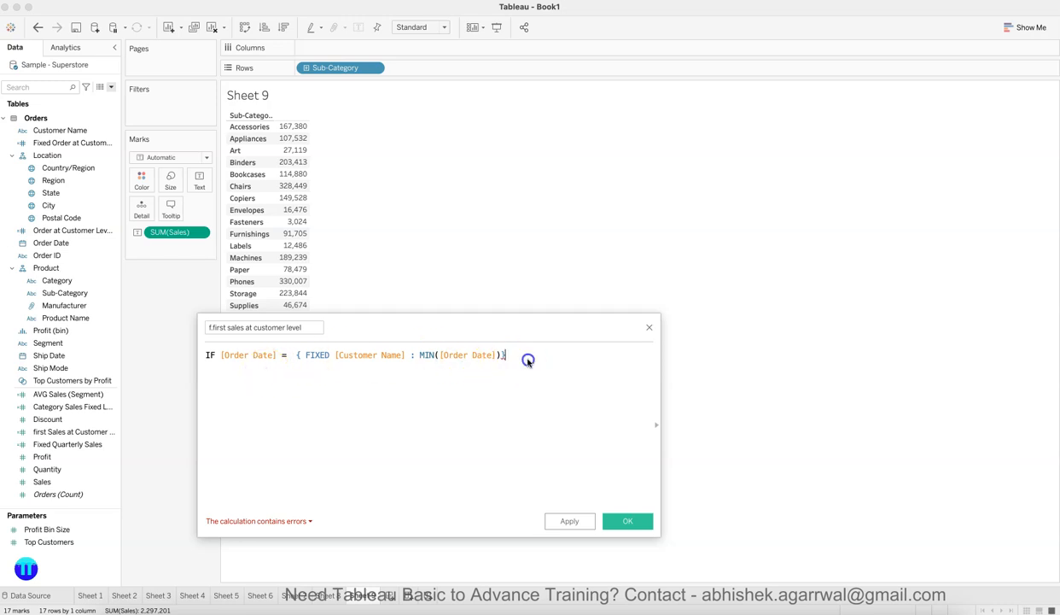
pyautogui.write('the')
pyautogui.press('Return')
pyautogui.write('sal')
pyautogui.press('Return')
pyautogui.write('en')
pyautogui.press('Return')
pyautogui.click(349, 399)
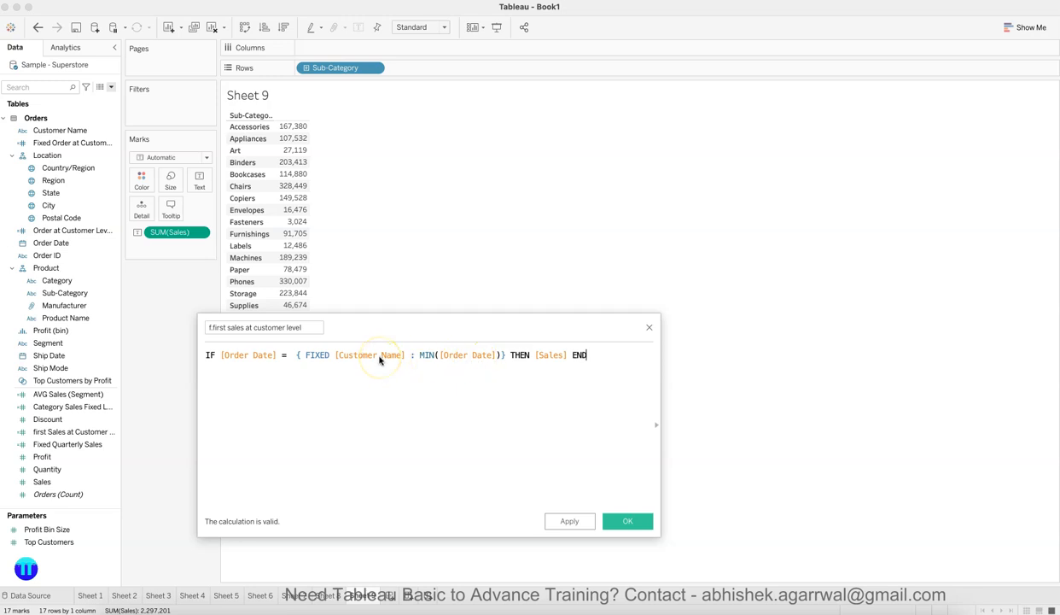
# Step: Review the completed first sales formula, then apply and save the calculated field
pyautogui.click(435, 360)
pyautogui.click(441, 360)
pyautogui.click(27, 167)
pyautogui.click(51, 243)
pyautogui.click(313, 378)
pyautogui.click(569, 521)
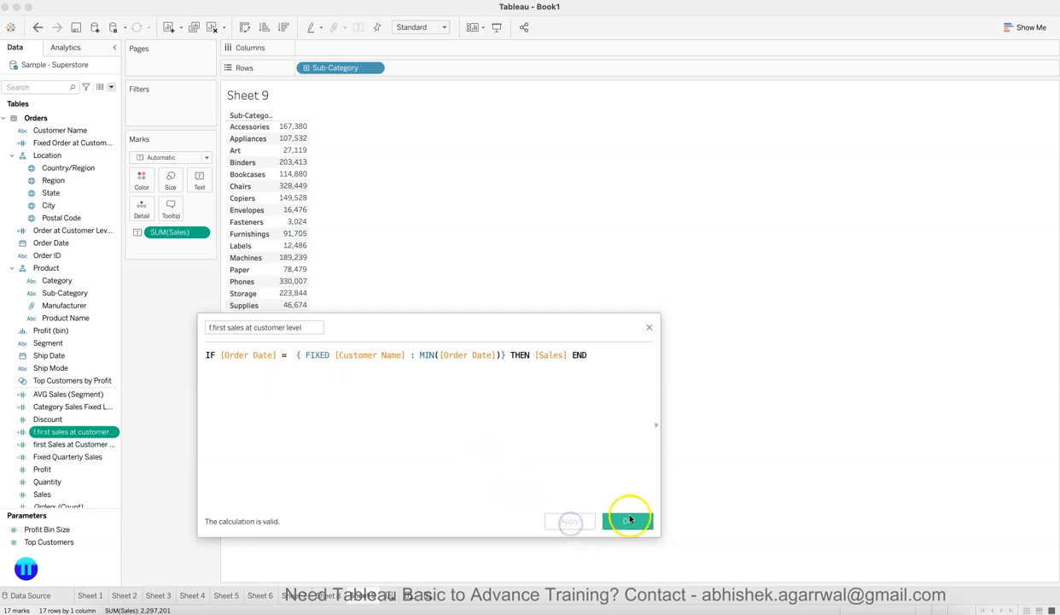
pyautogui.click(628, 521)
# Step: Add "f.first sales at customer level" as a text label beside Sales and convert the view to a text table
pyautogui.moveTo(89, 432); pyautogui.dragTo(199, 186)
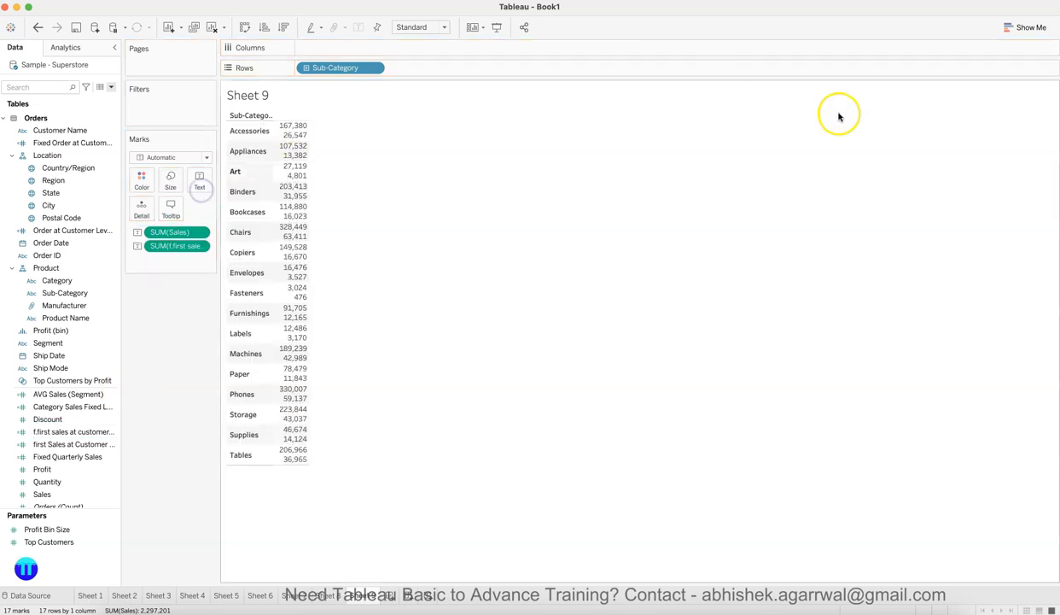
pyautogui.click(1030, 26)
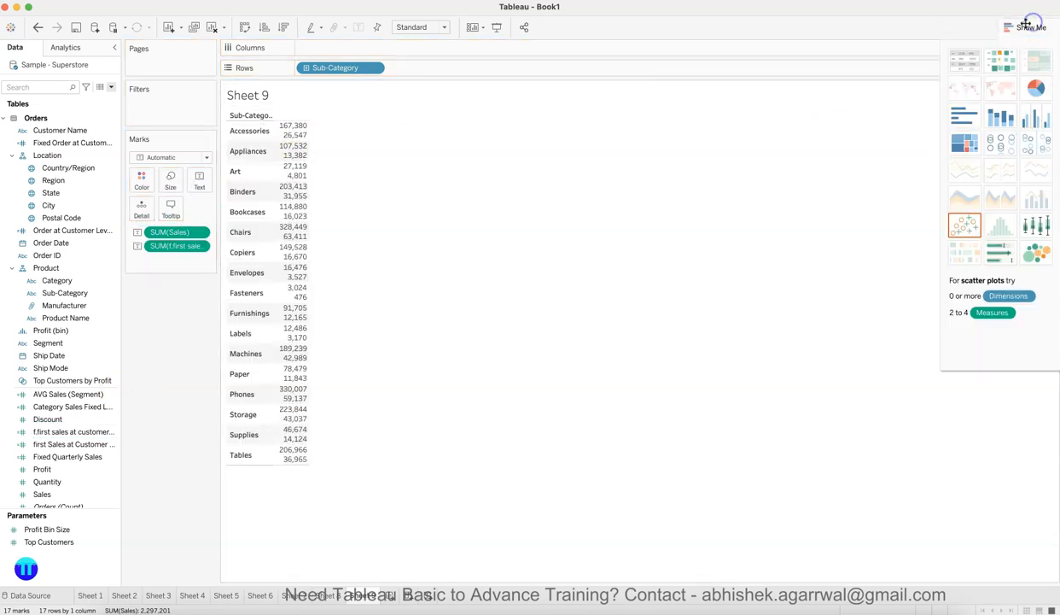
pyautogui.click(965, 60)
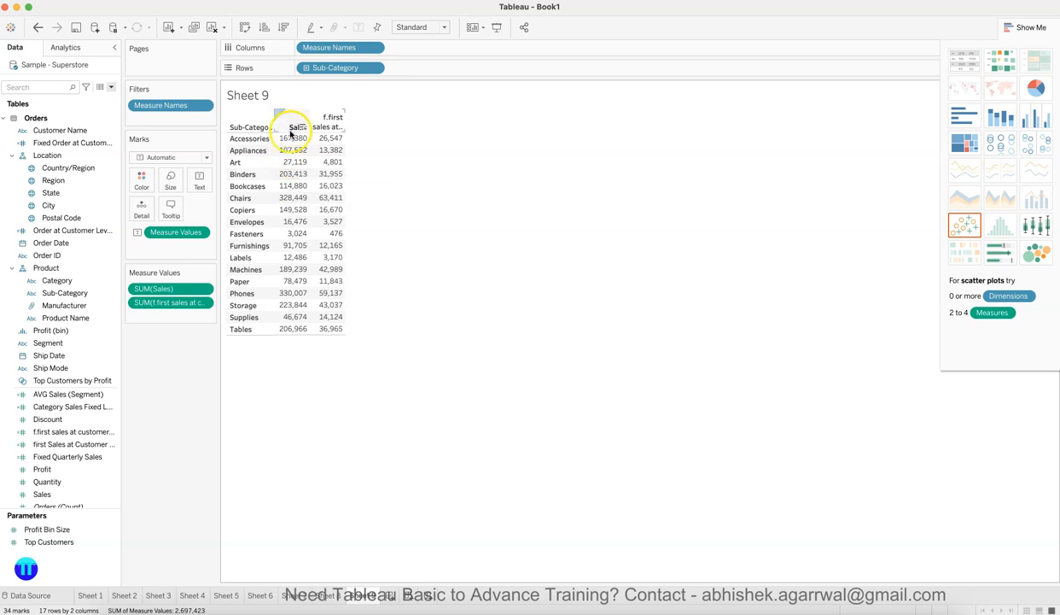
# Step: Change the aggregation of both Sales and "f.first sales at customer level" to Average
pyautogui.click(204, 290)
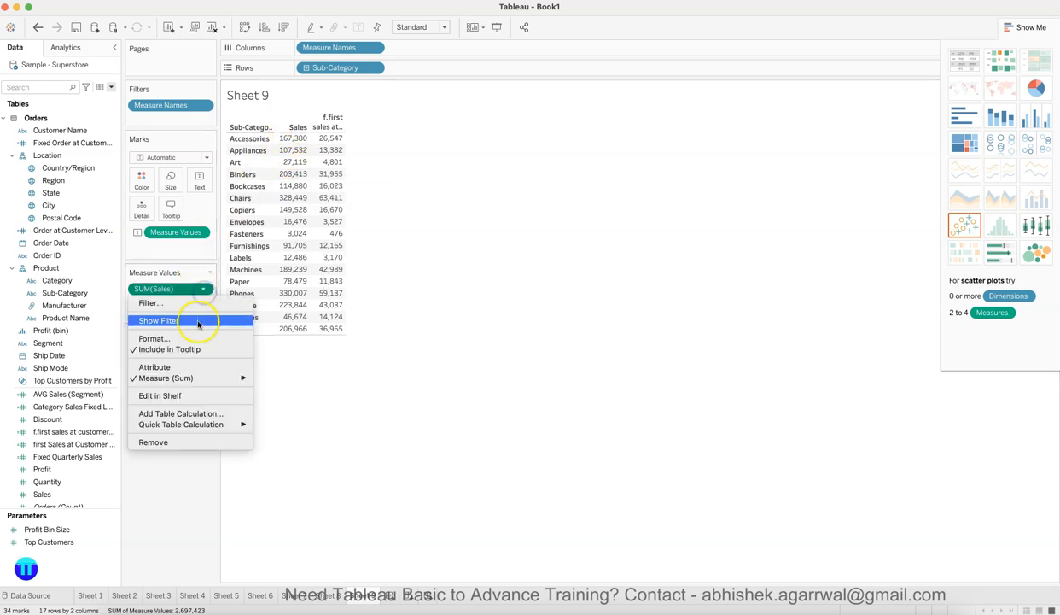
pyautogui.moveTo(202, 379)
pyautogui.click(280, 391)
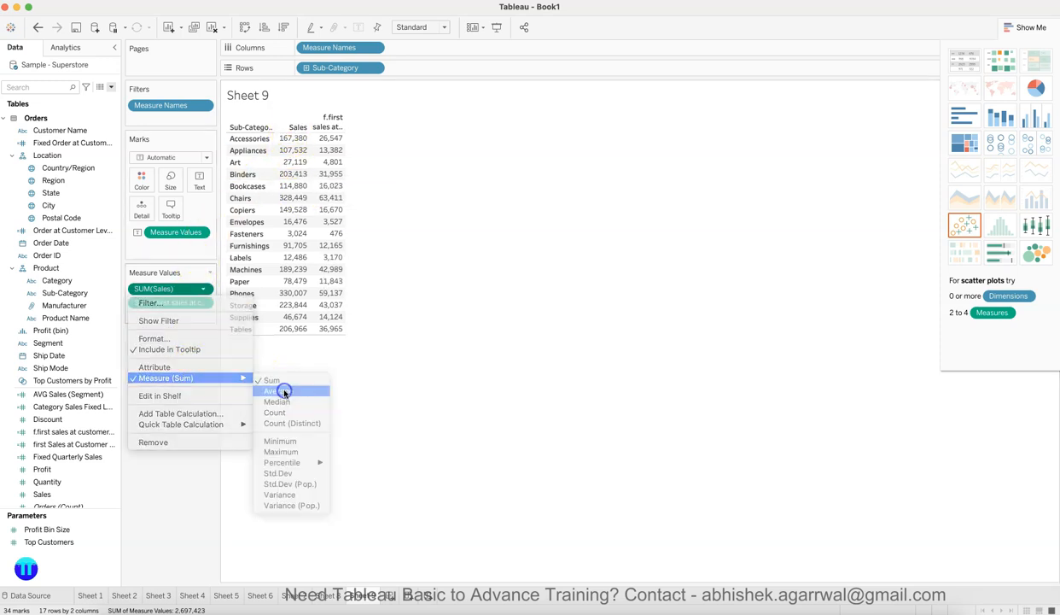
pyautogui.click(205, 303)
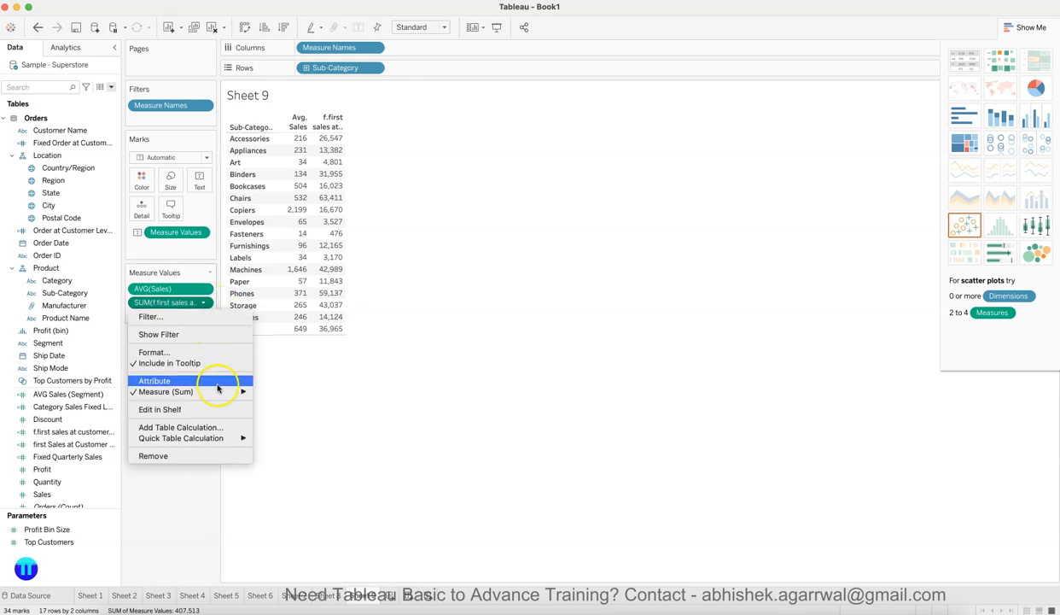
pyautogui.moveTo(224, 391)
pyautogui.click(268, 405)
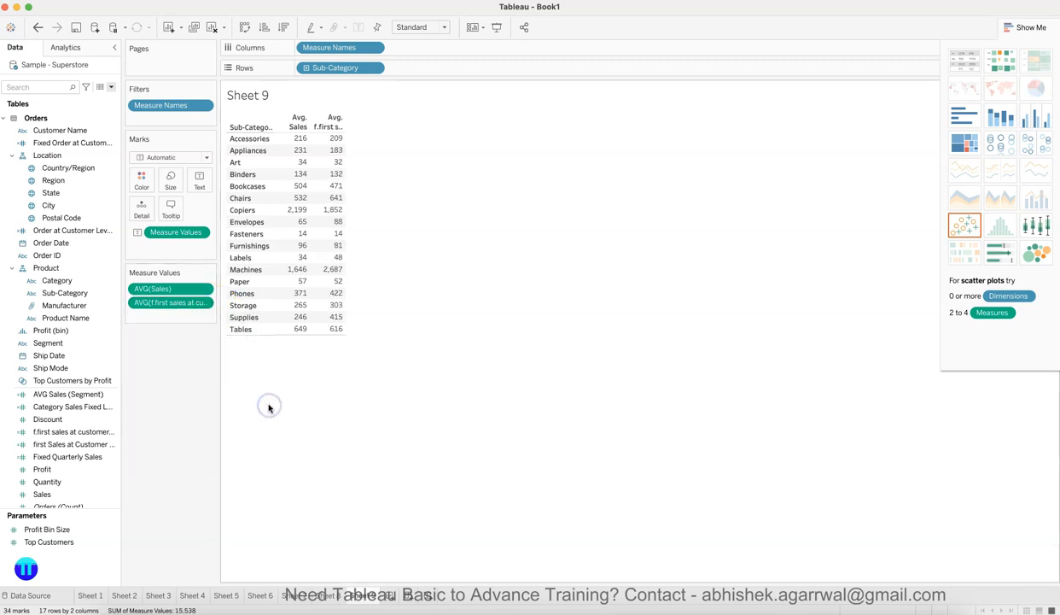
pyautogui.click(1016, 27)
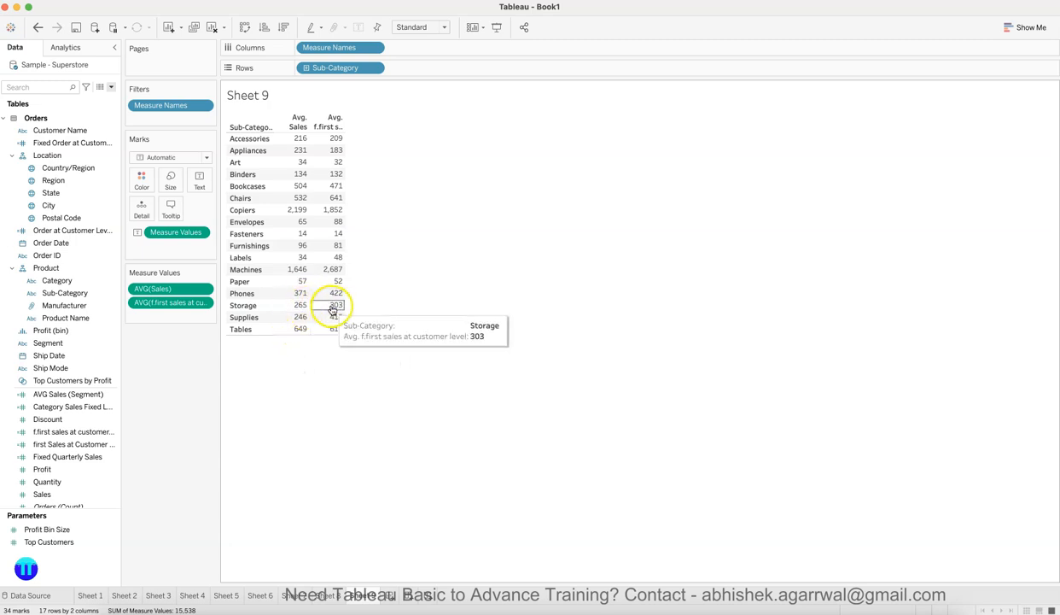
# Step: Compare average sales with average first sales at customer level for Storage and the other sub-categories
pyautogui.click(304, 309)
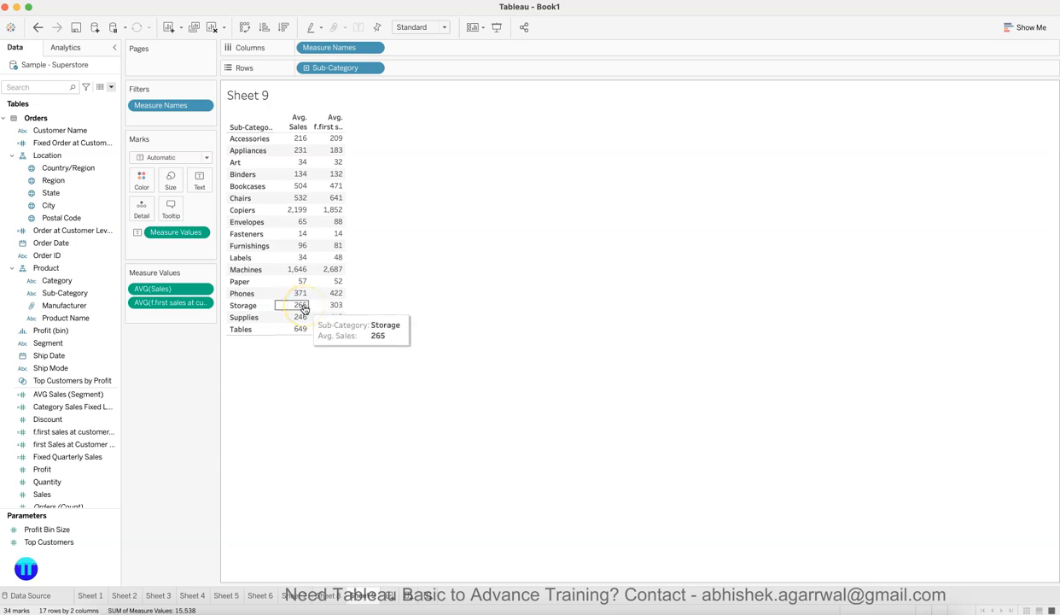
pyautogui.click(344, 309)
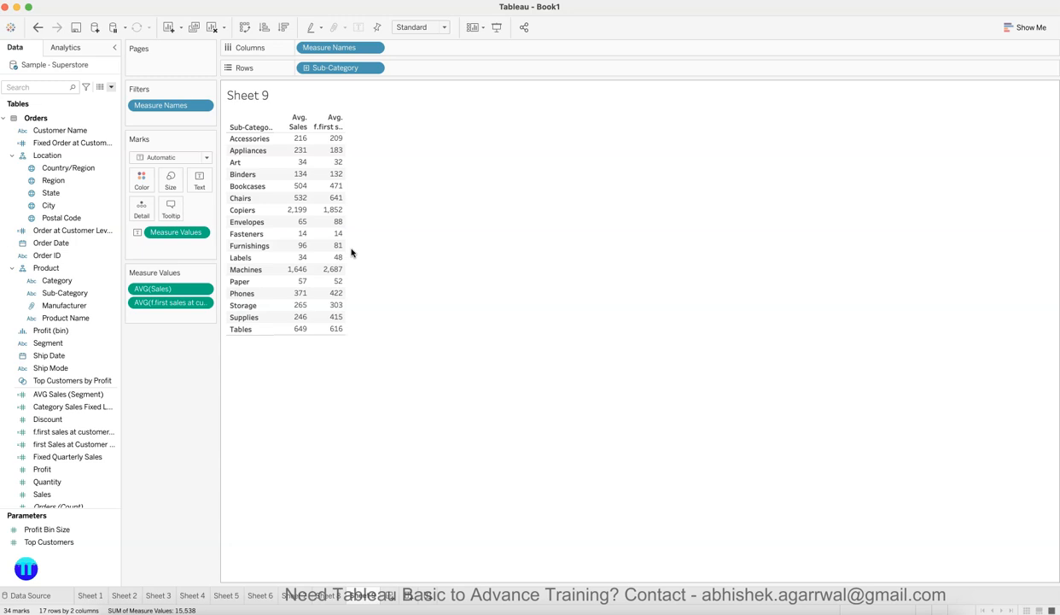
pyautogui.moveTo(302, 296)
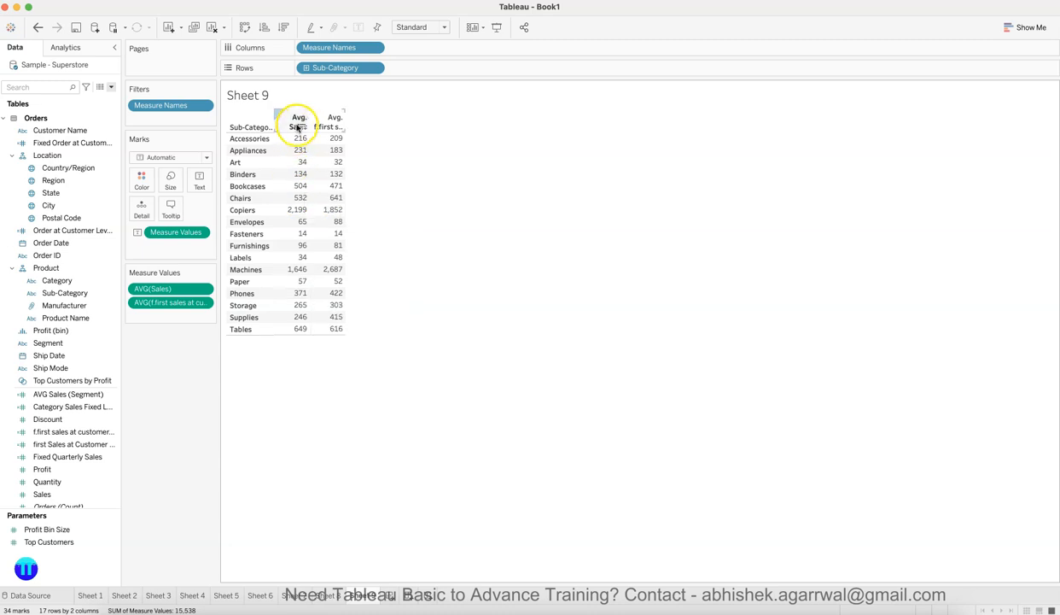
pyautogui.moveTo(294, 330)
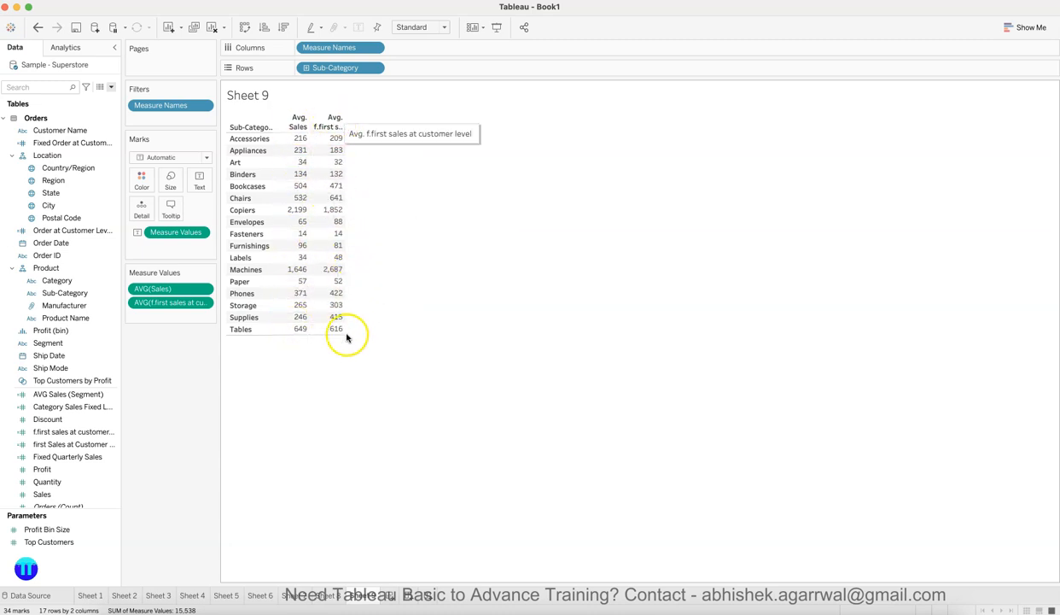
pyautogui.moveTo(337, 308)
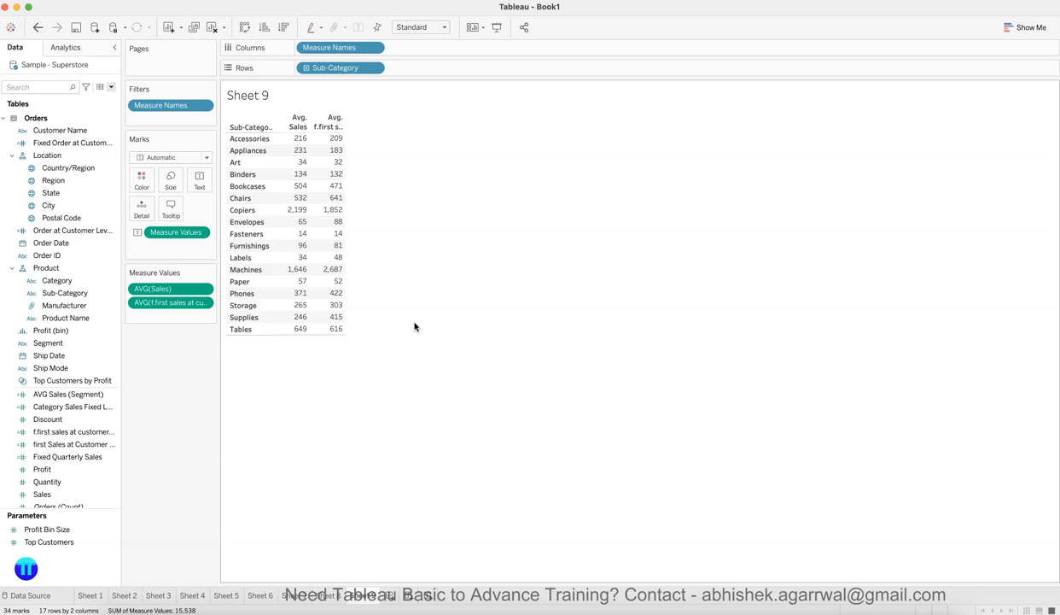
# Step: Replace the sheet title with "Practice Questions:" followed by Q1 comparing avg sales of region to state and Q2 comparing avg sales of segment to category
pyautogui.doubleClick(259, 95)
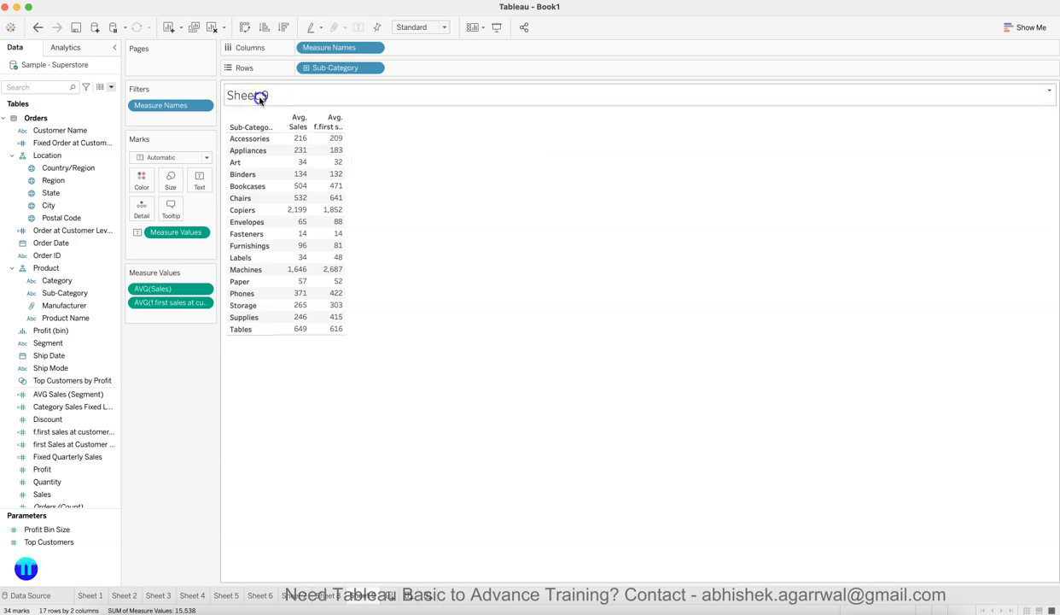
pyautogui.tripleClick(582, 468)
pyautogui.press('BackSpace')
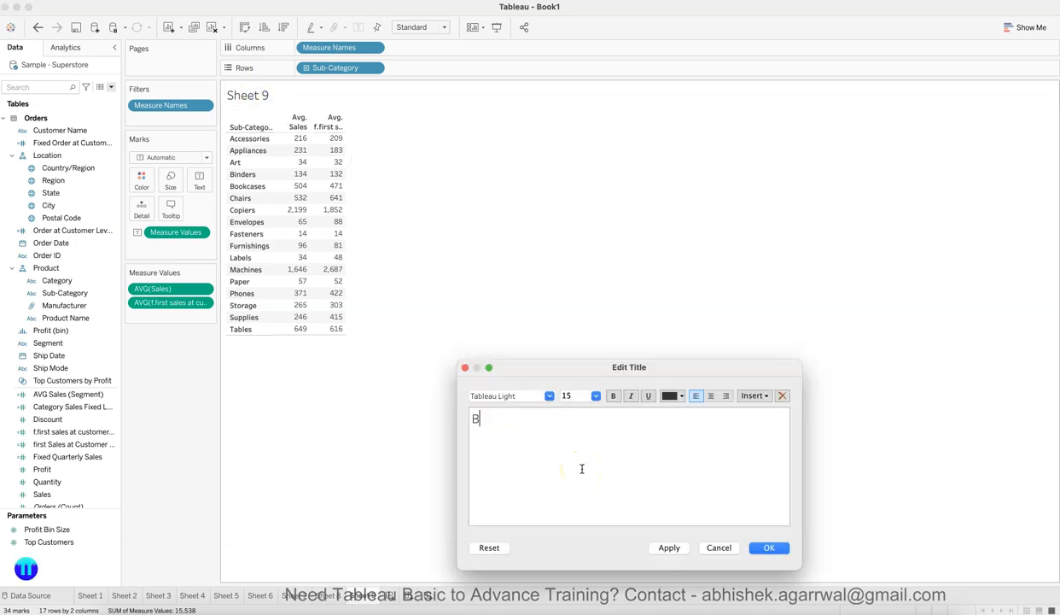
pyautogui.write('Practice Questions:')
pyautogui.press('Return')
pyautogui.write('Q1: What is avg sales of region compare to the average sales of state  Q2: What is the avg sales of segment compare to avg sales of category')
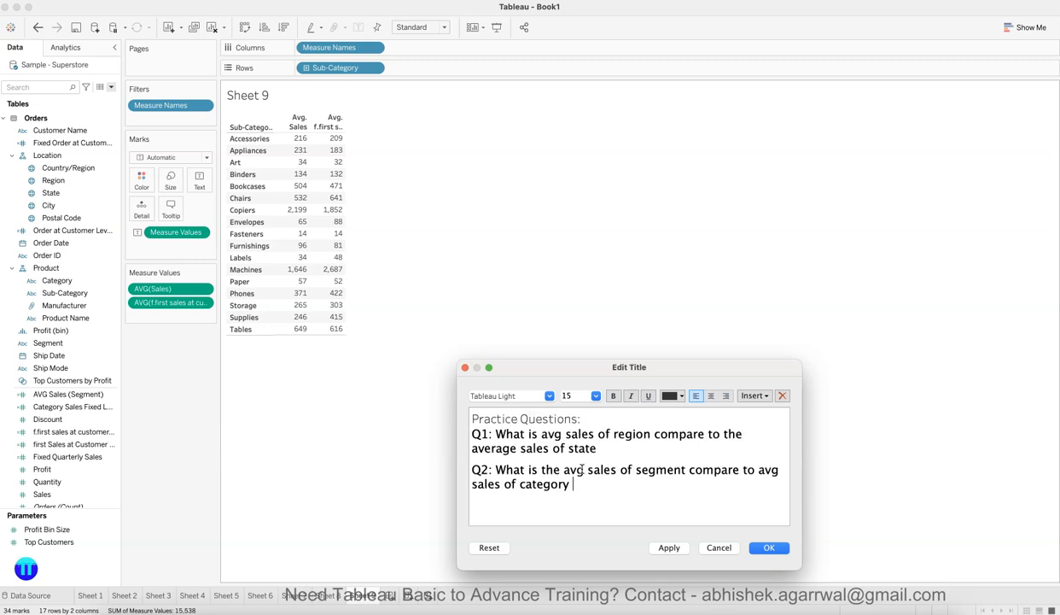
# Step: Insert "the" after "What is" in Q1, review both practice questions, and save the sheet title
pyautogui.click(535, 436)
pyautogui.write('the')
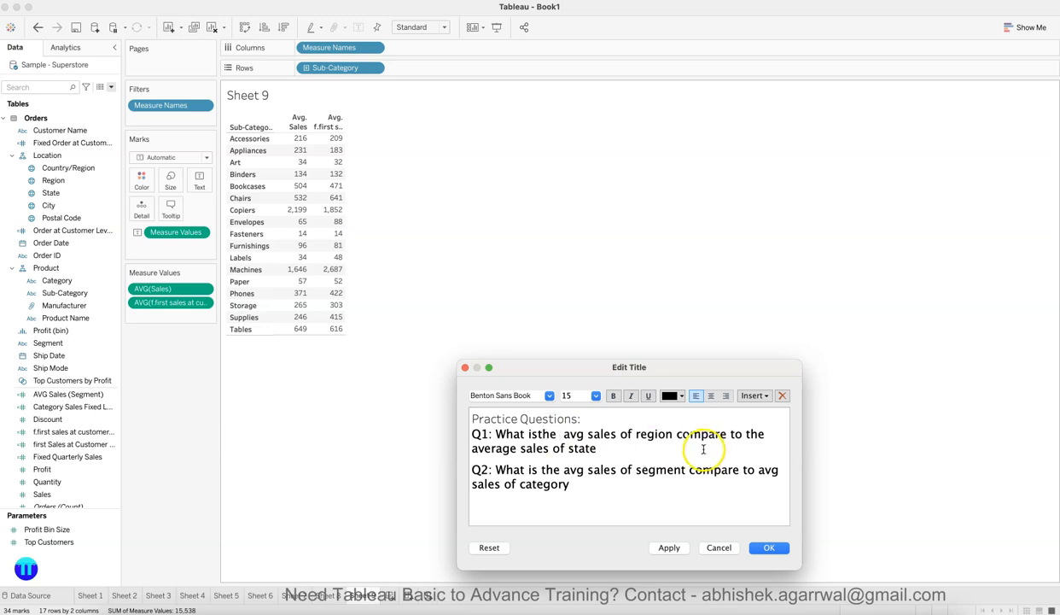
pyautogui.moveTo(496, 449); pyautogui.dragTo(593, 447)
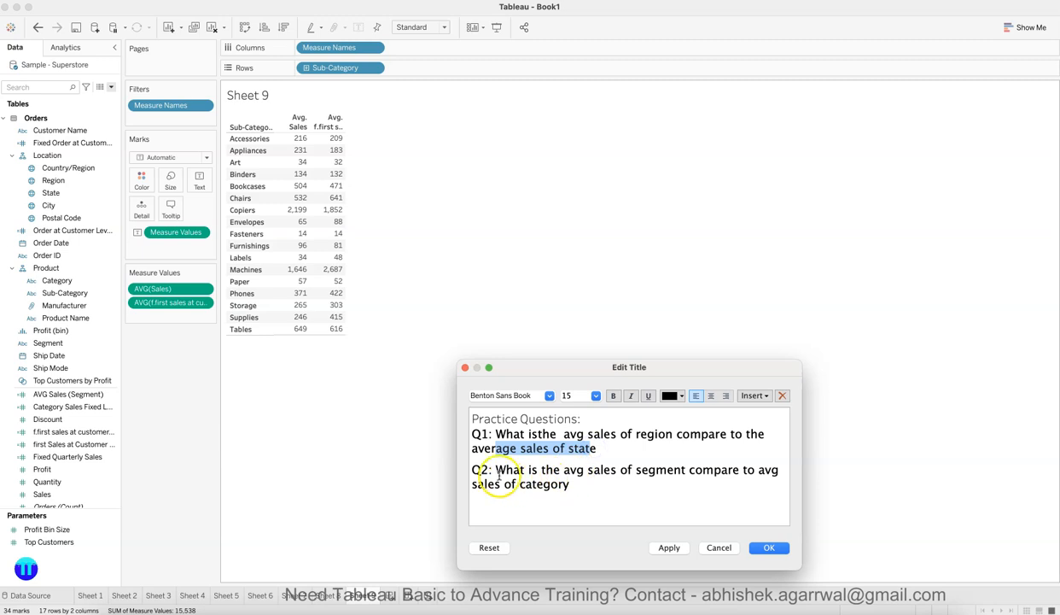
pyautogui.moveTo(472, 470); pyautogui.dragTo(561, 484)
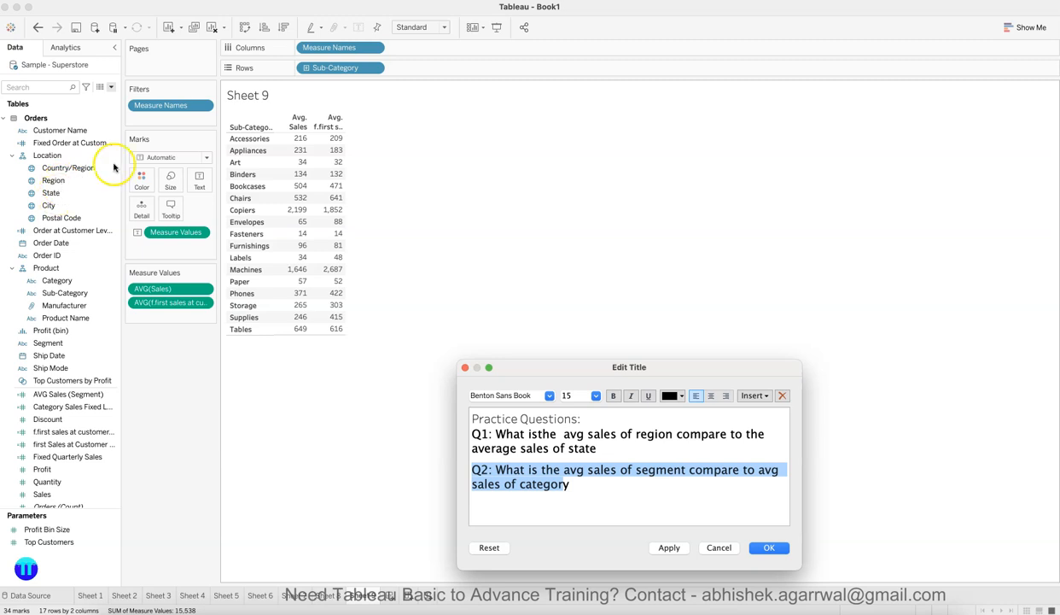
pyautogui.click(772, 549)
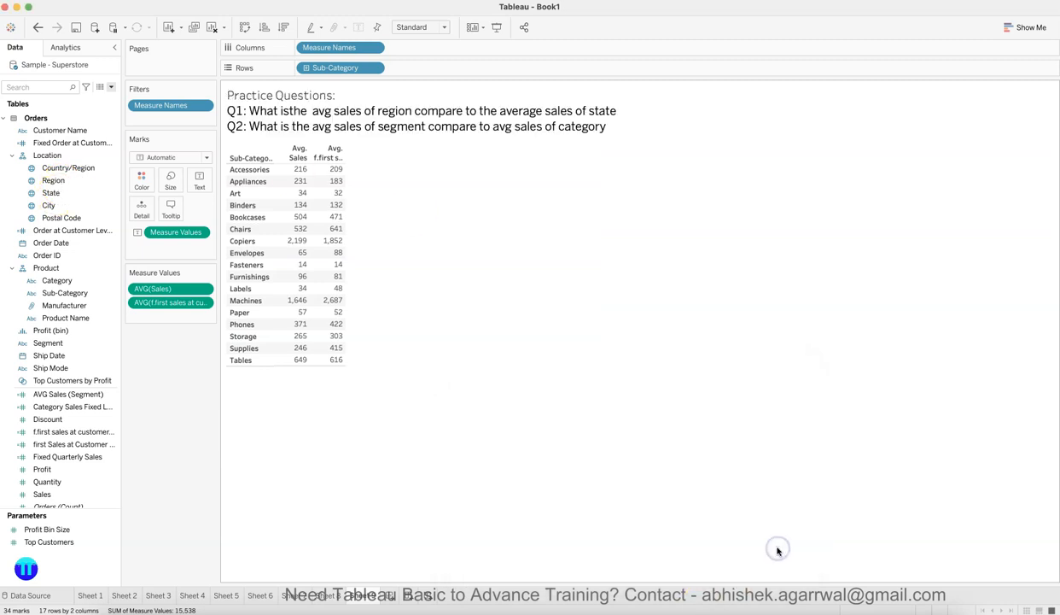